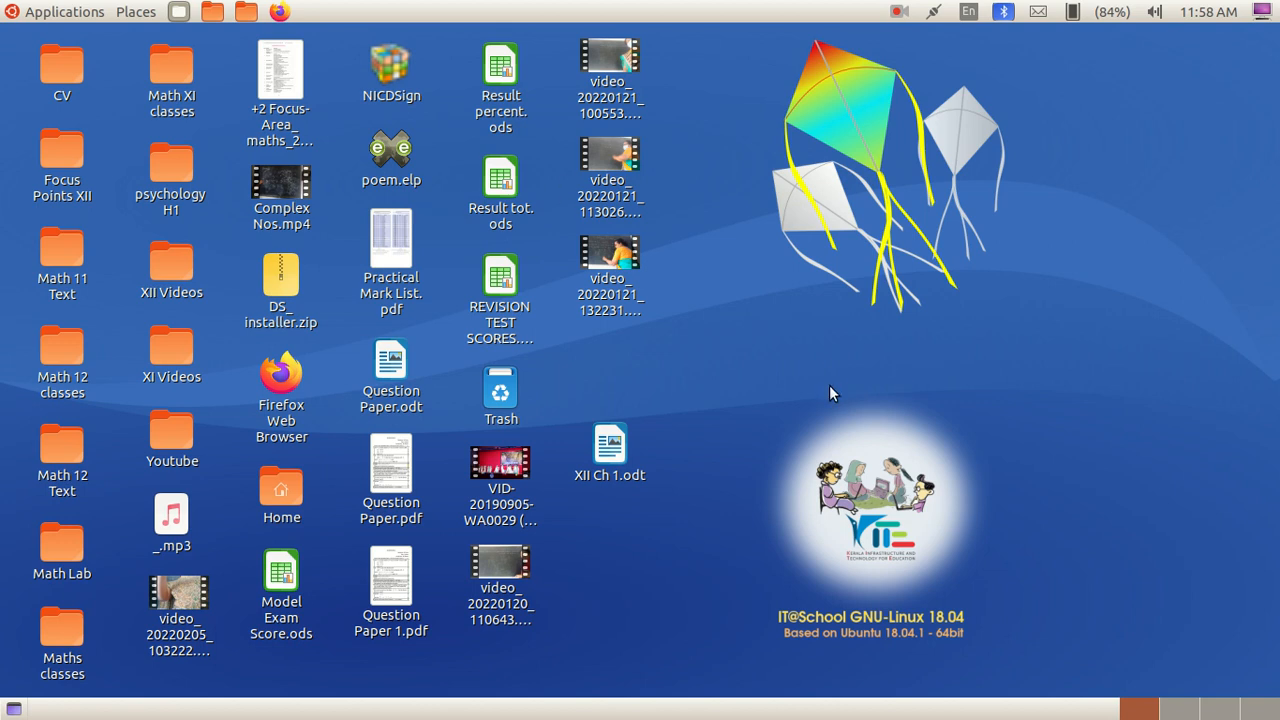
Launch GeoGebra from the desktop and maximize its window.
{"action": "left_click", "coordinate": [12, 14]}
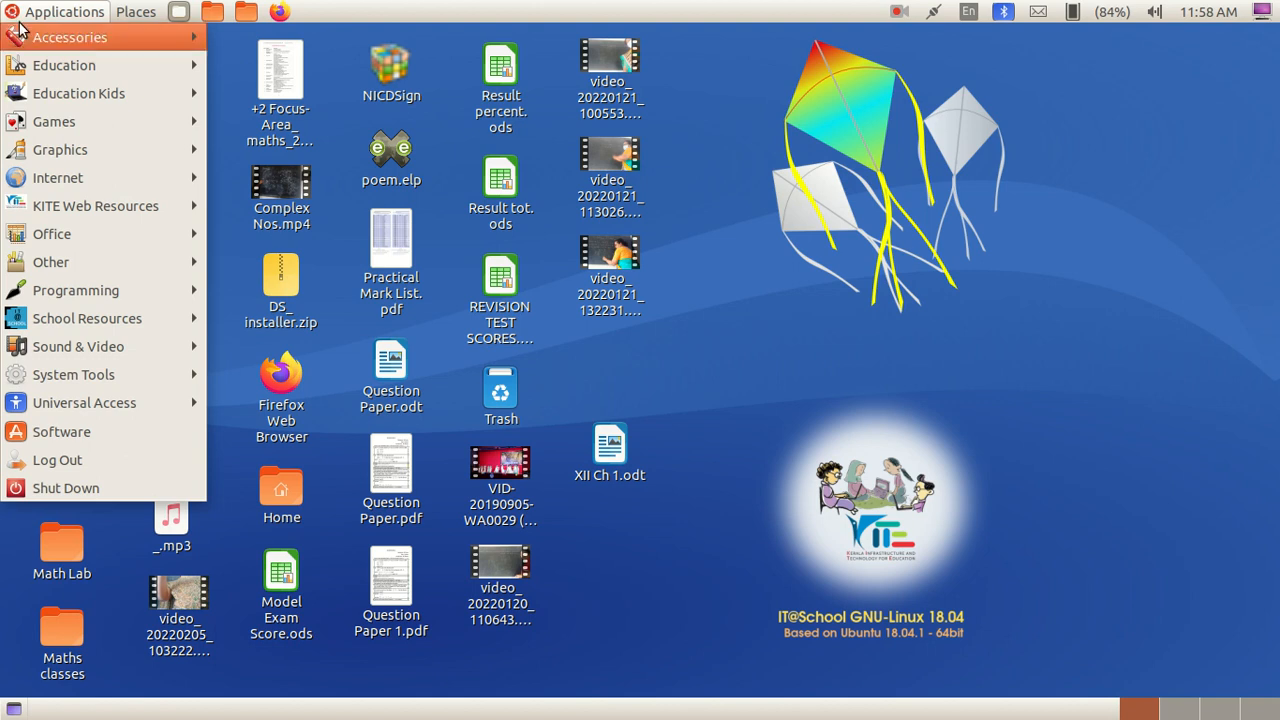
{"action": "mouse_move", "coordinate": [44, 66]}
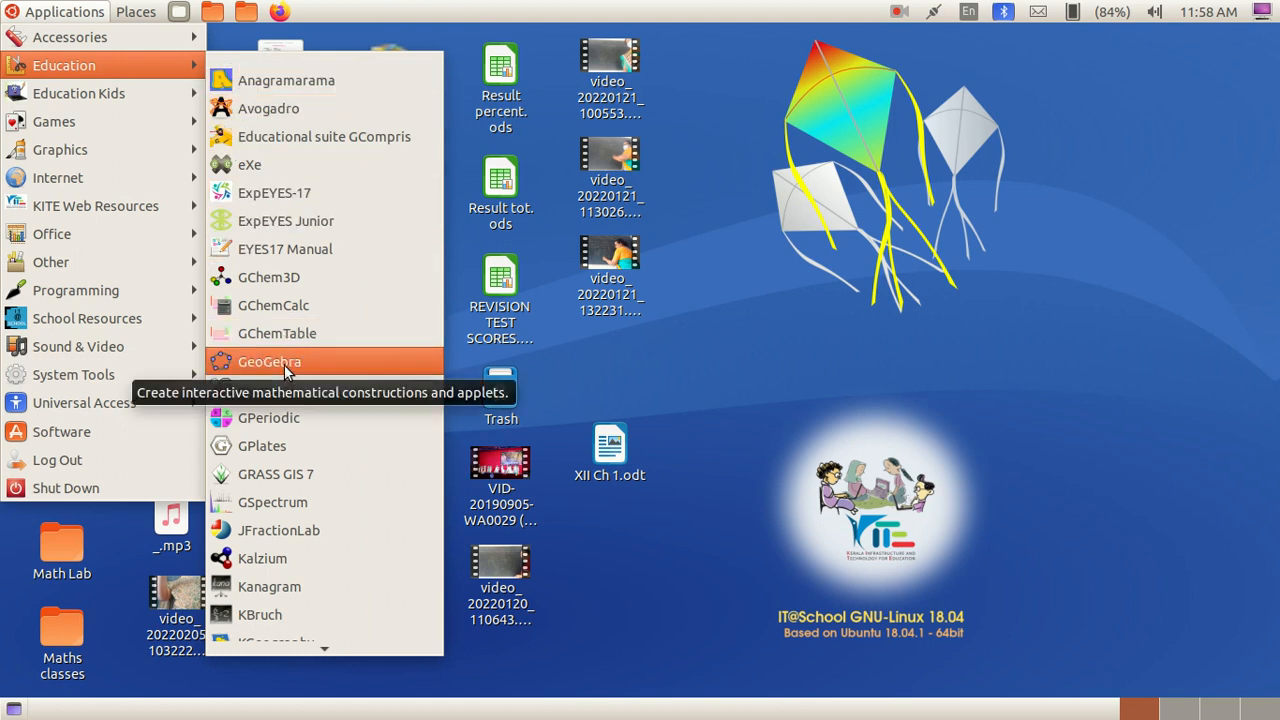
{"action": "left_click", "coordinate": [326, 361]}
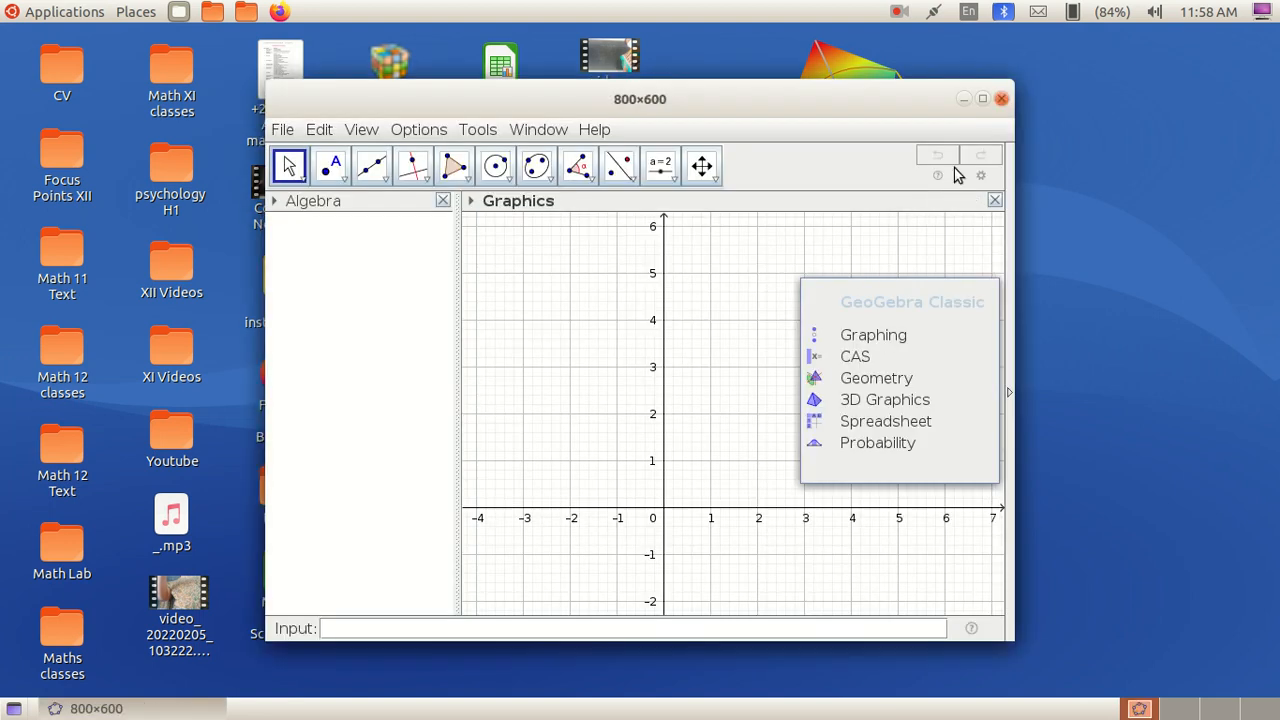
{"action": "left_click", "coordinate": [983, 99]}
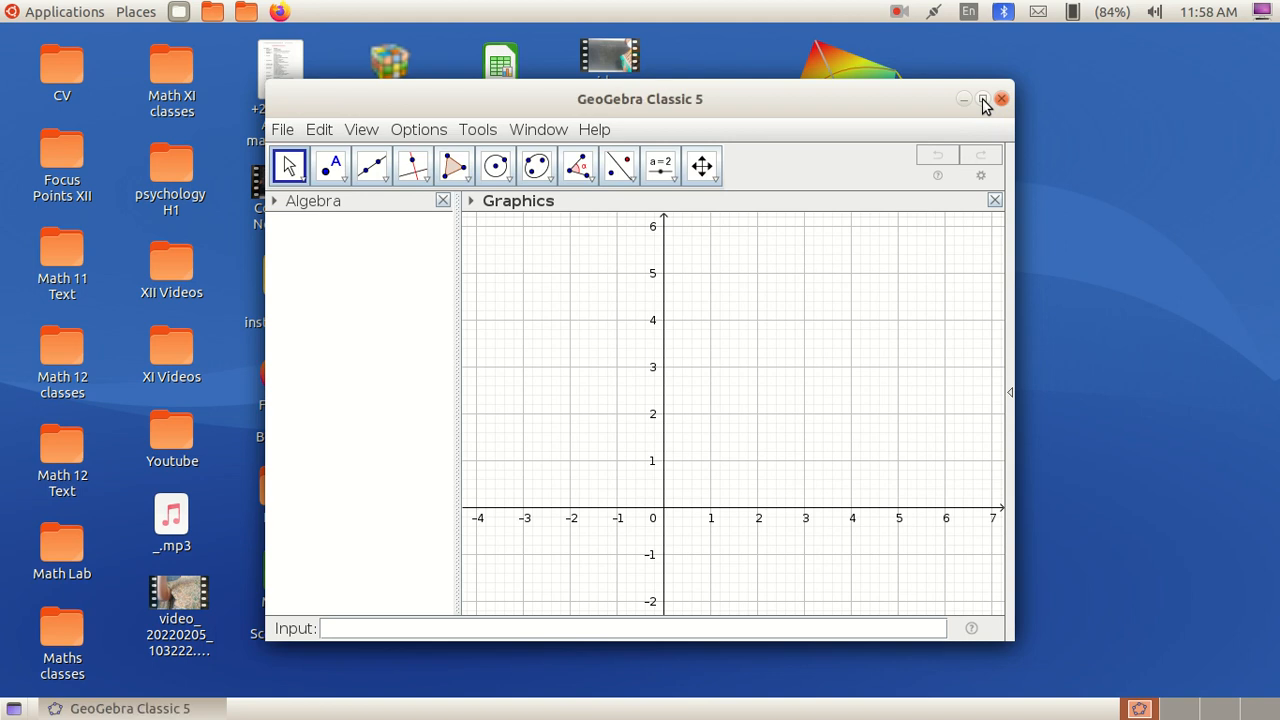
{"action": "left_click", "coordinate": [984, 100]}
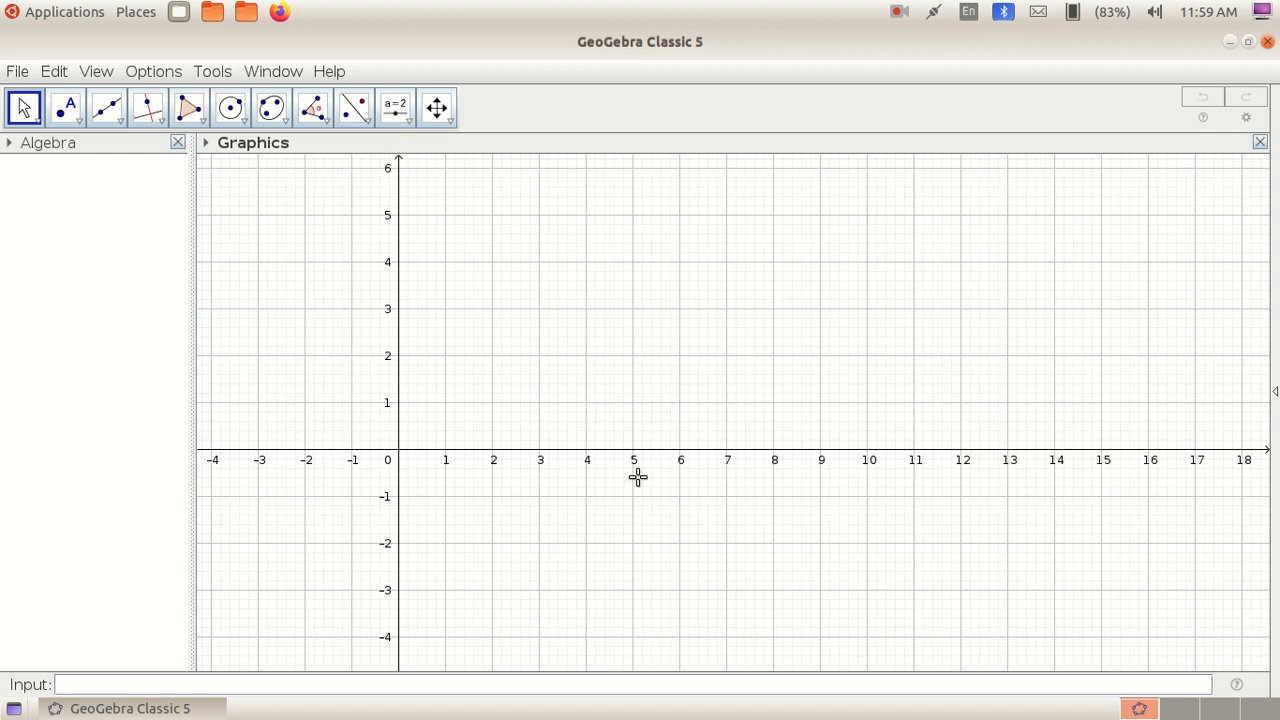
Plot the linear function x and deselect its graph.
{"action": "left_click", "coordinate": [75, 687]}
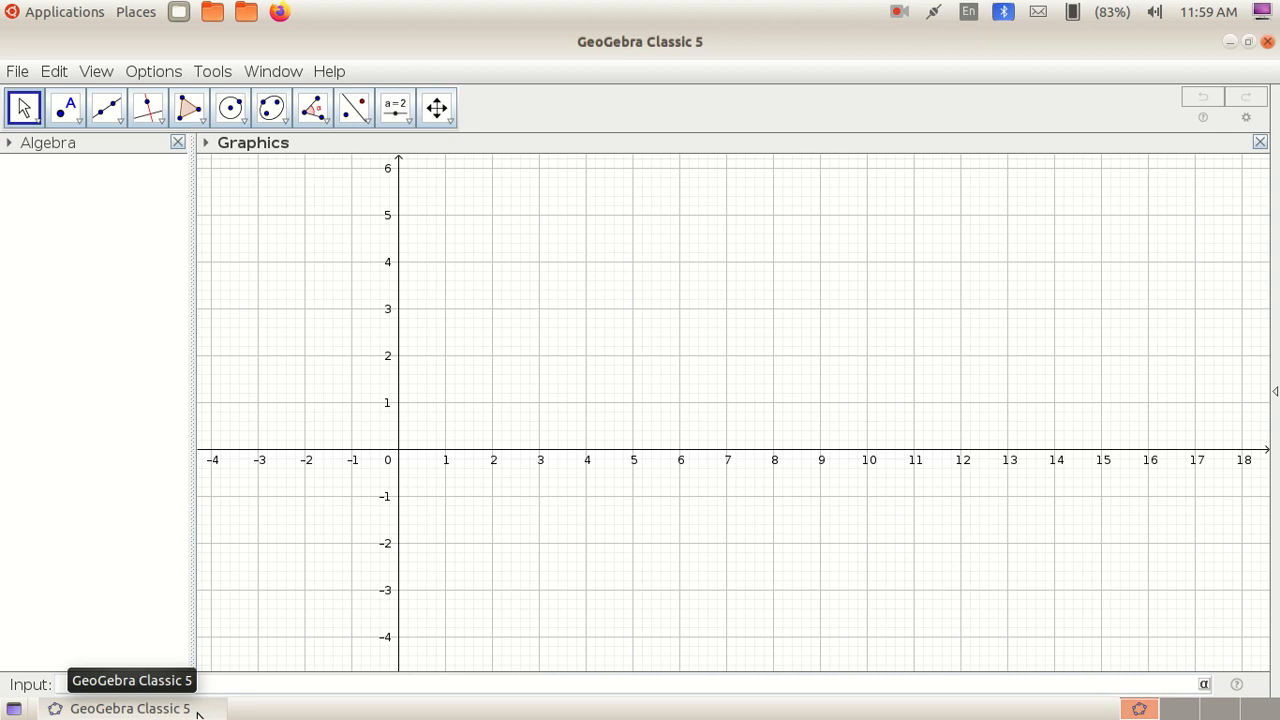
{"action": "type", "text": "x"}
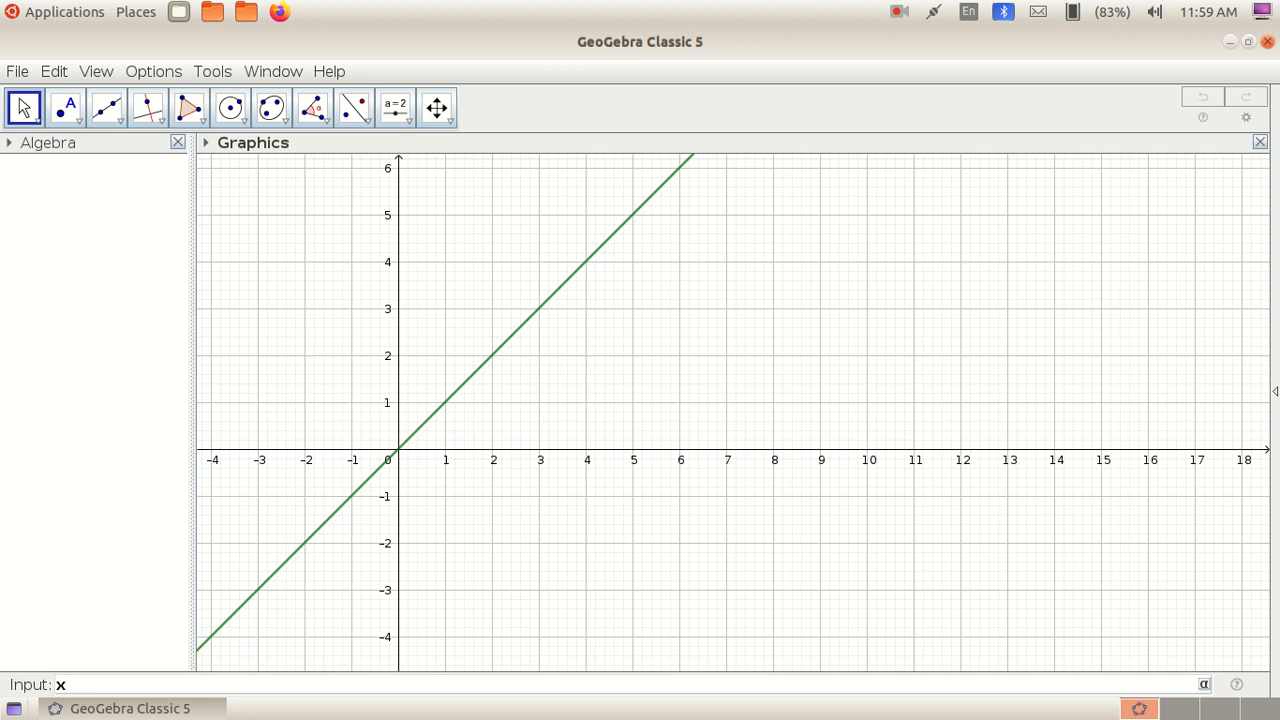
{"action": "key", "text": "Return"}
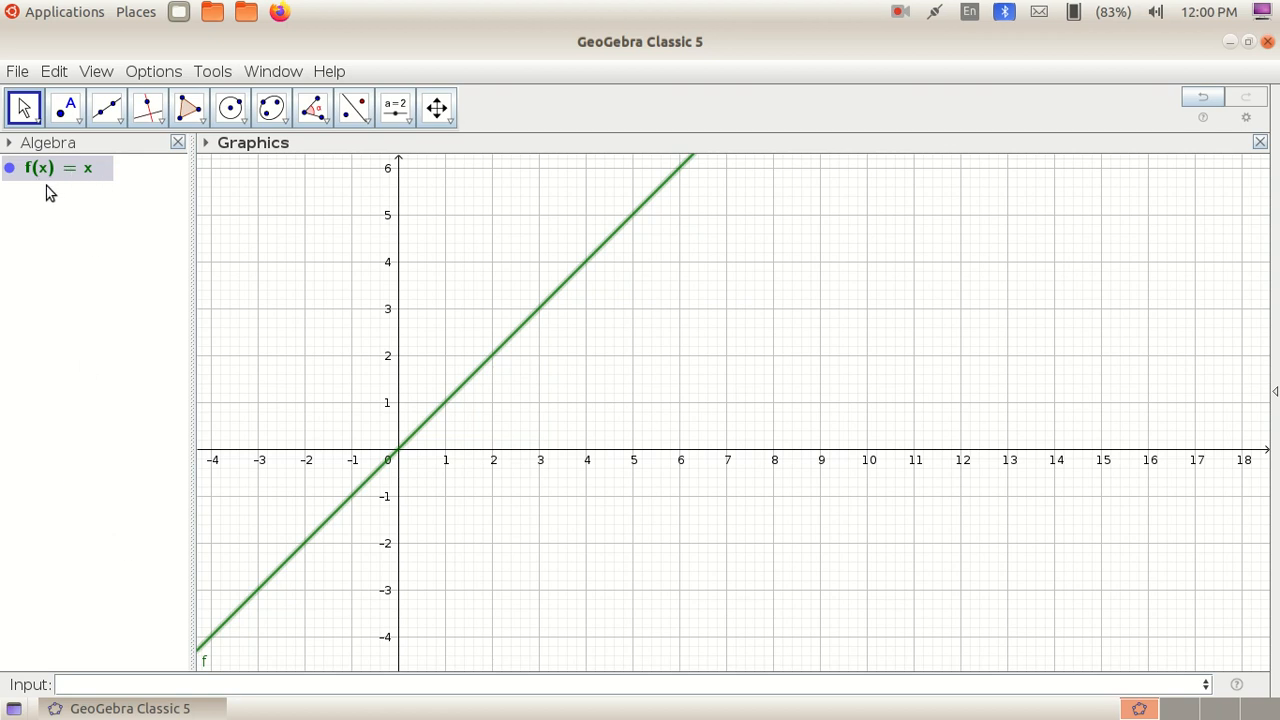
{"action": "left_click", "coordinate": [76, 202]}
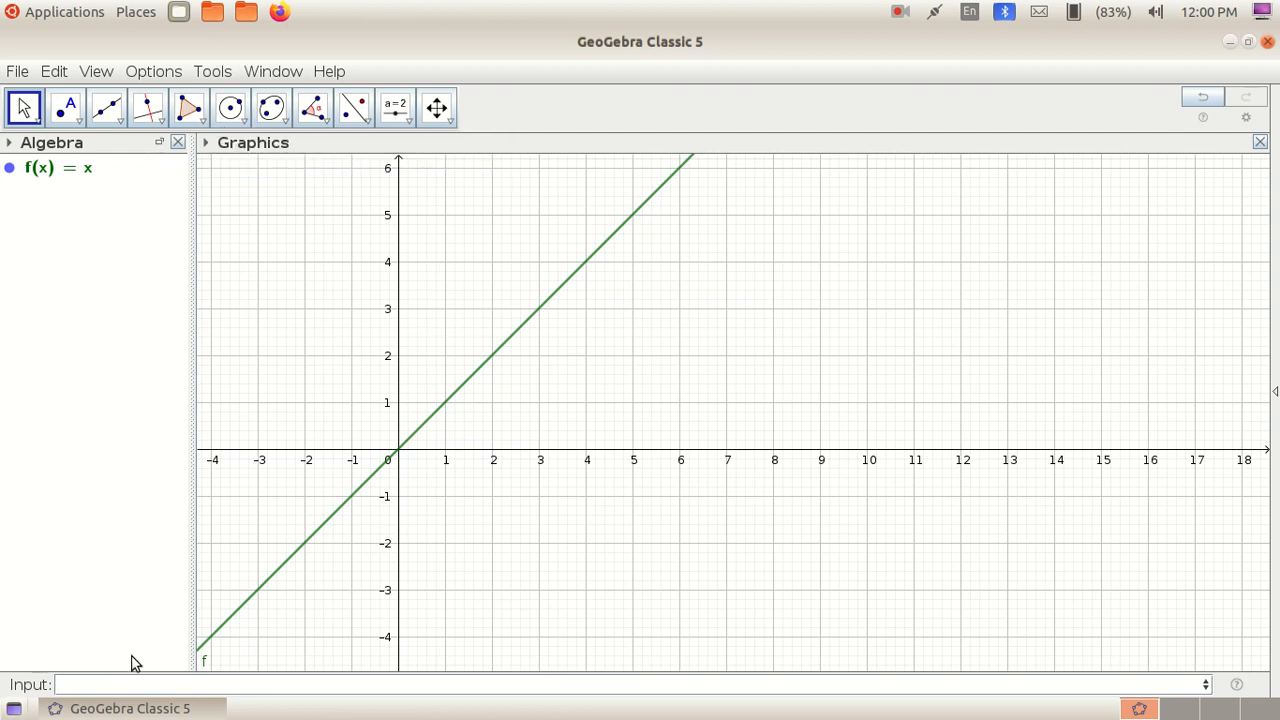
Plot the quadratic function x^2 in the same coordinate system.
{"action": "left_click", "coordinate": [76, 683]}
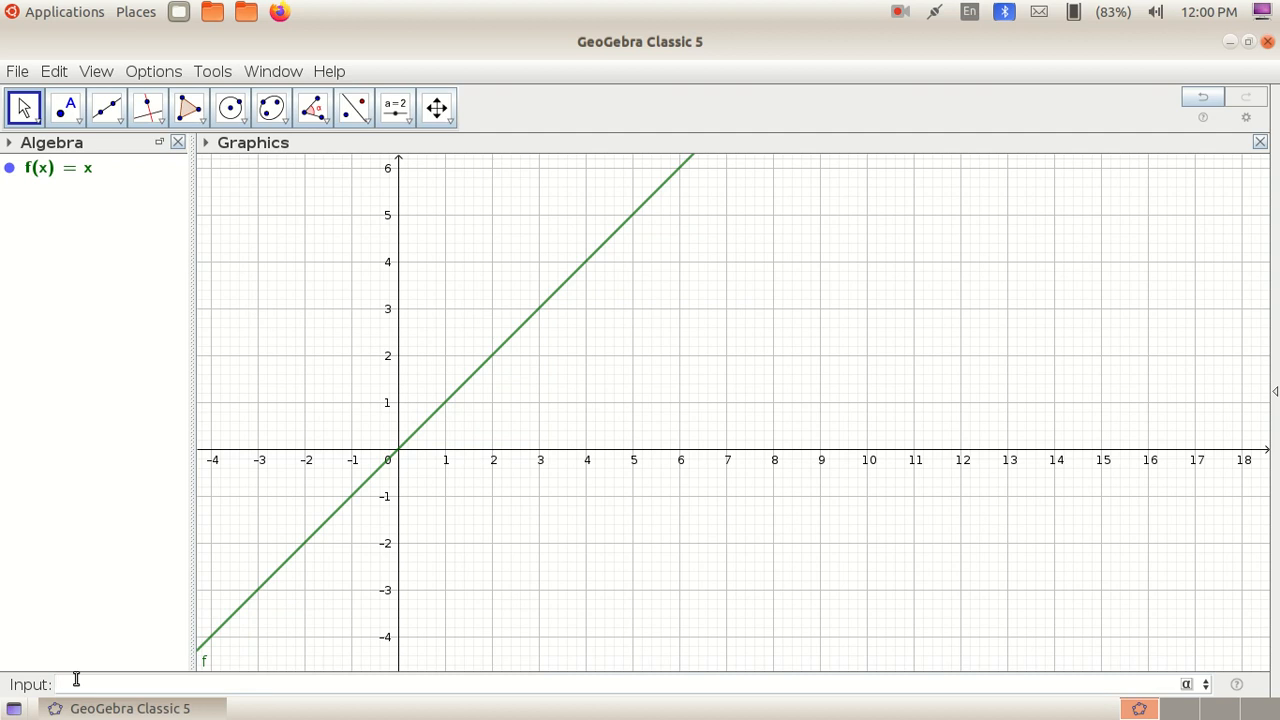
{"action": "type", "text": "x"}
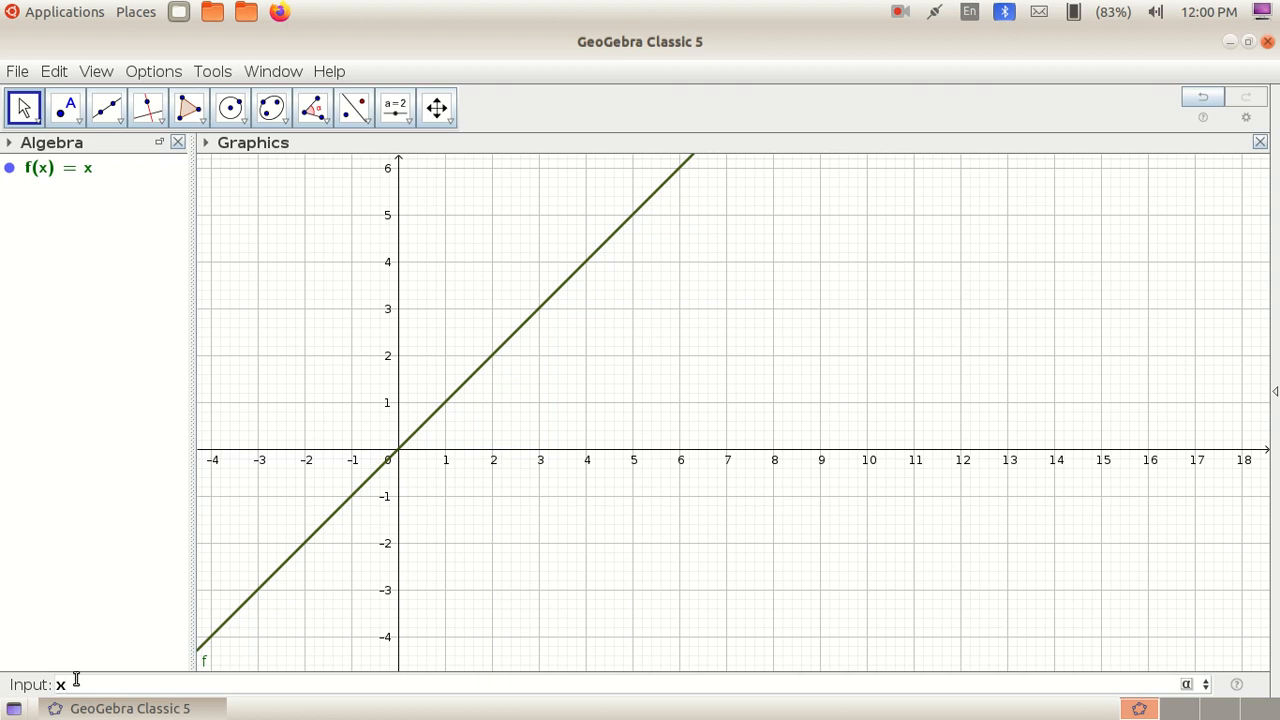
{"action": "type", "text": "^"}
{"action": "type", "text": "2"}
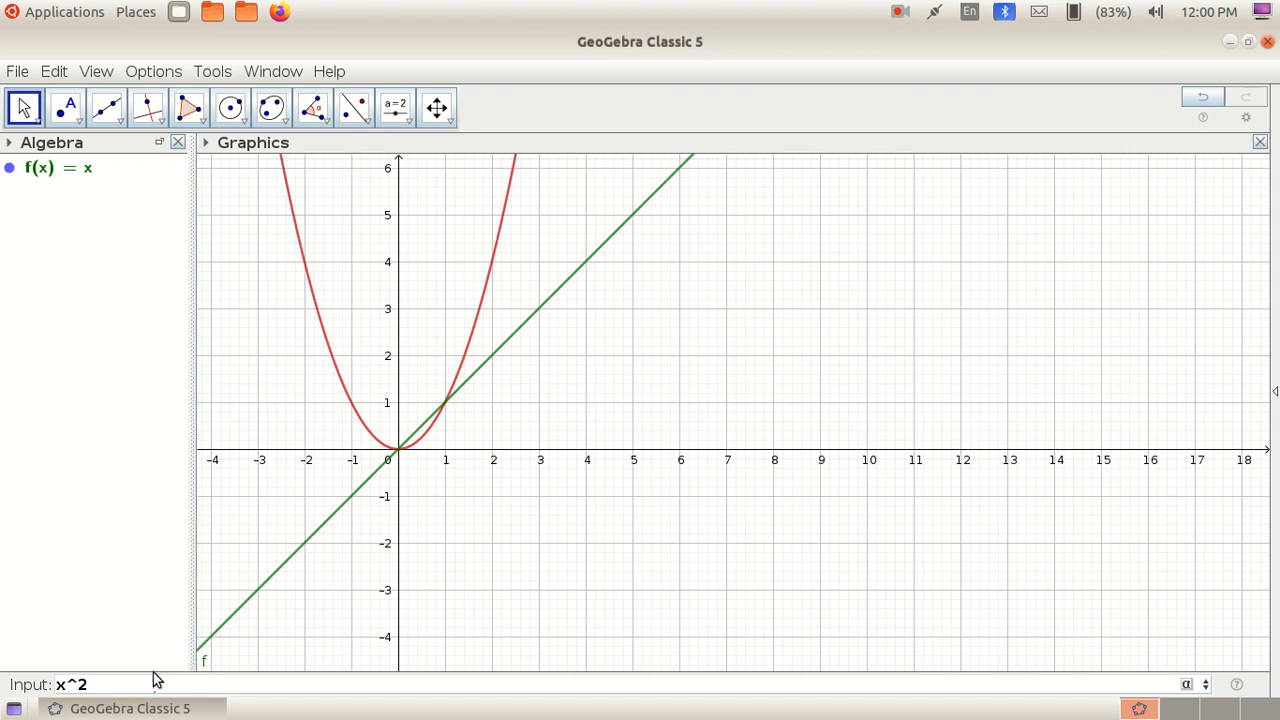
{"action": "key", "text": "Return"}
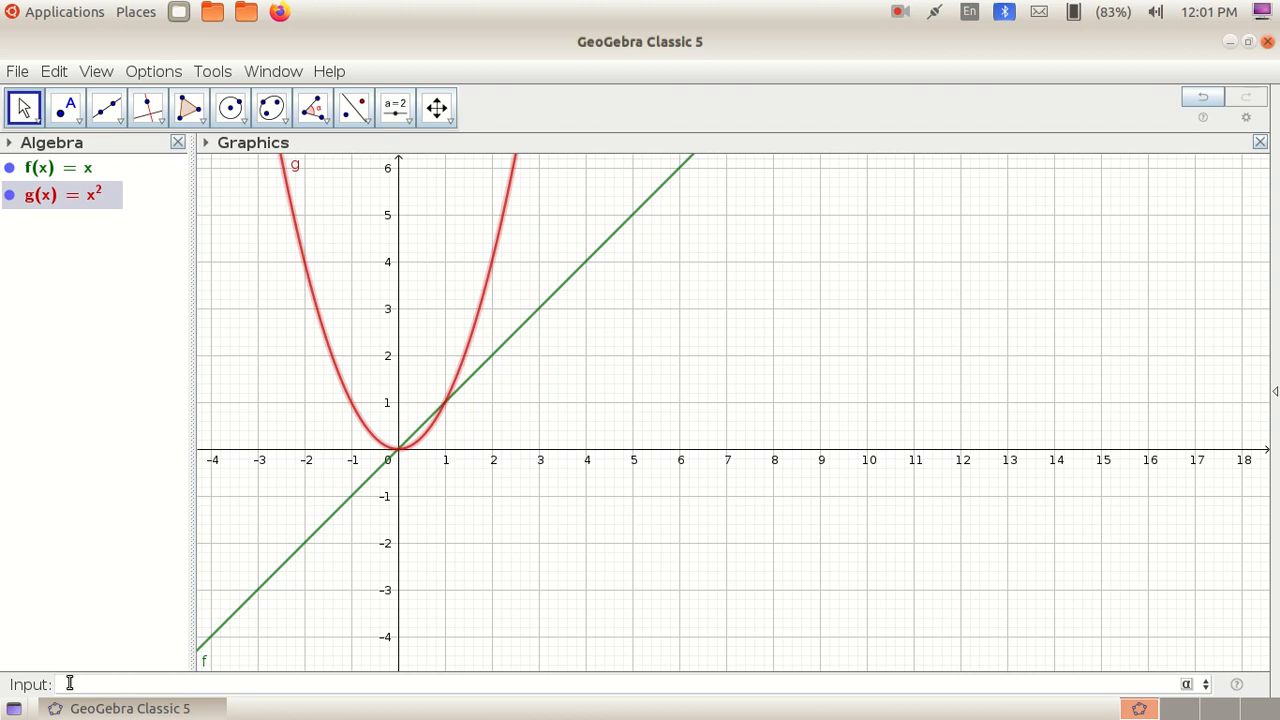
Plot the cubic function x^3 alongside the other two graphs.
{"action": "type", "text": "x"}
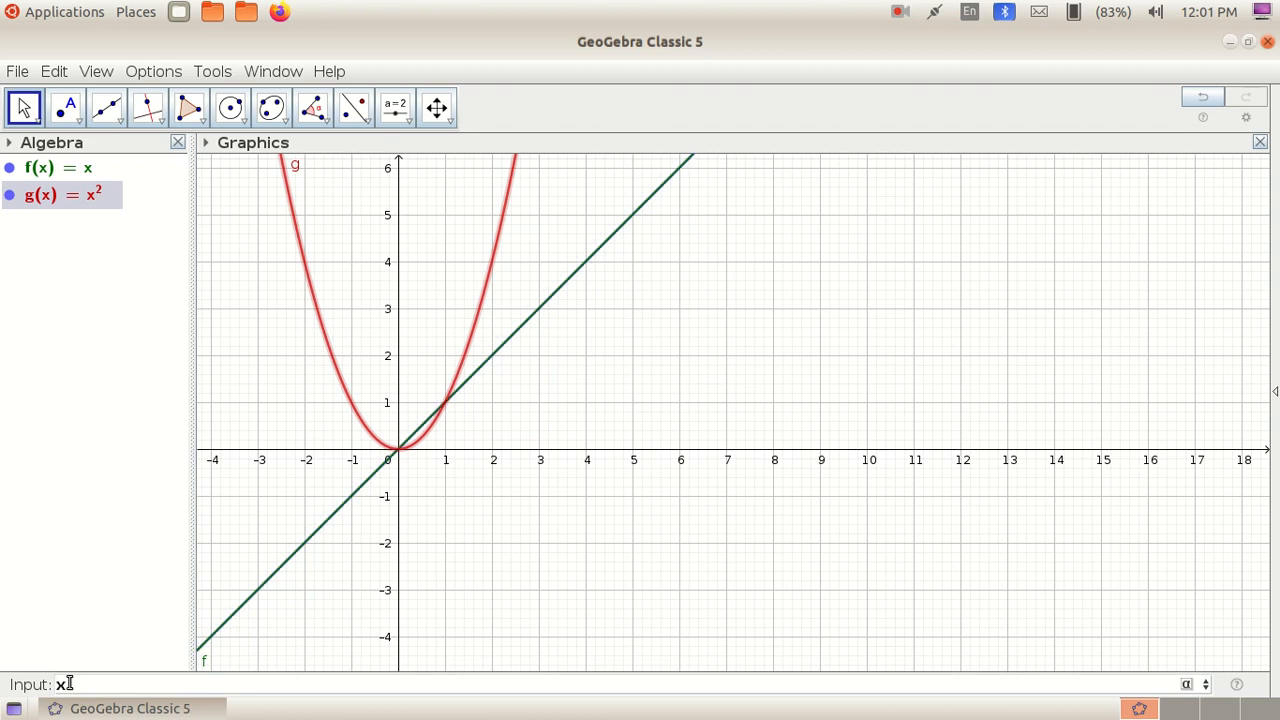
{"action": "type", "text": "^3"}
{"action": "key", "text": "Return"}
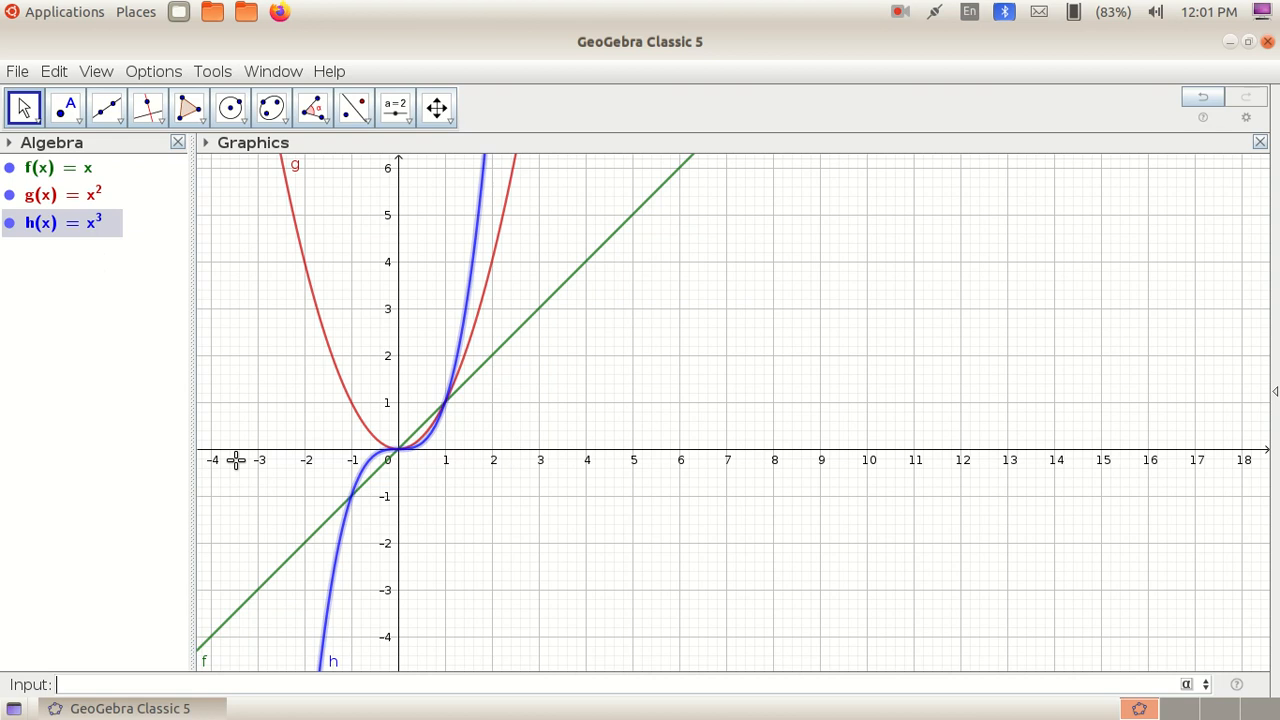
Place three free points at (8, 3), about (10.66, 1.64) and about (5.68, 1), and return to the Move tool.
{"action": "left_click", "coordinate": [38, 120]}
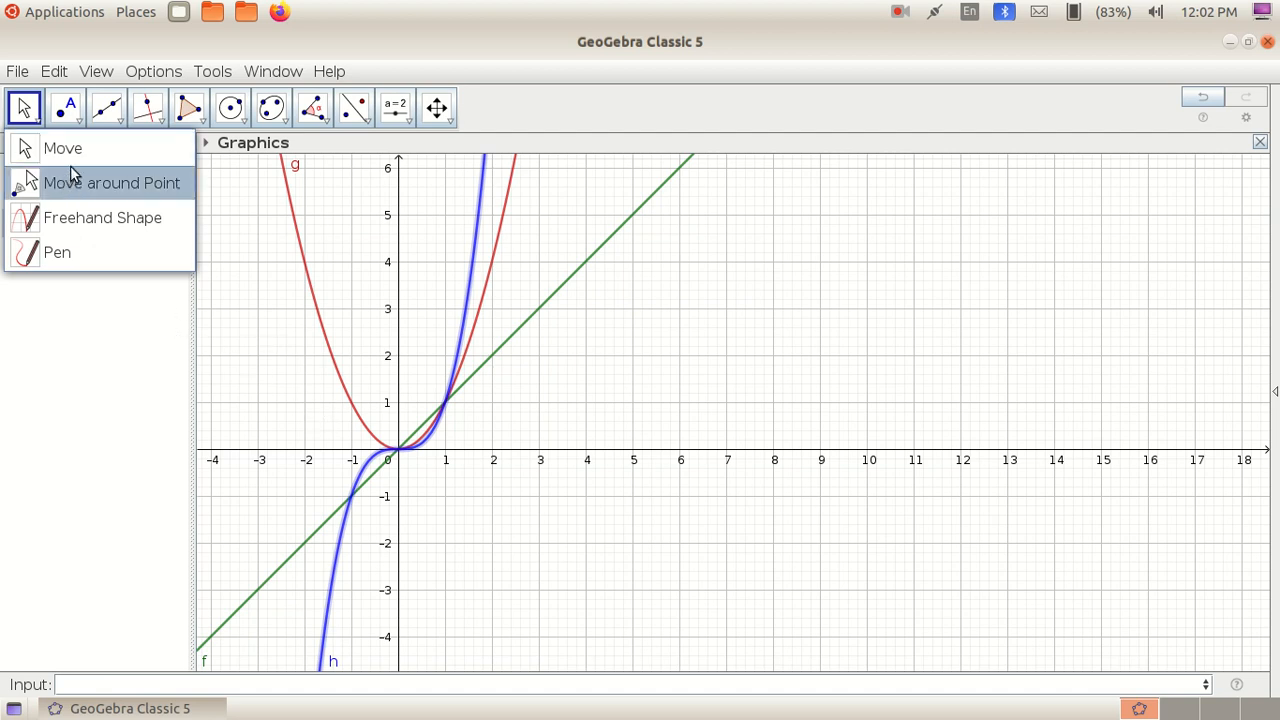
{"action": "mouse_move", "coordinate": [80, 118]}
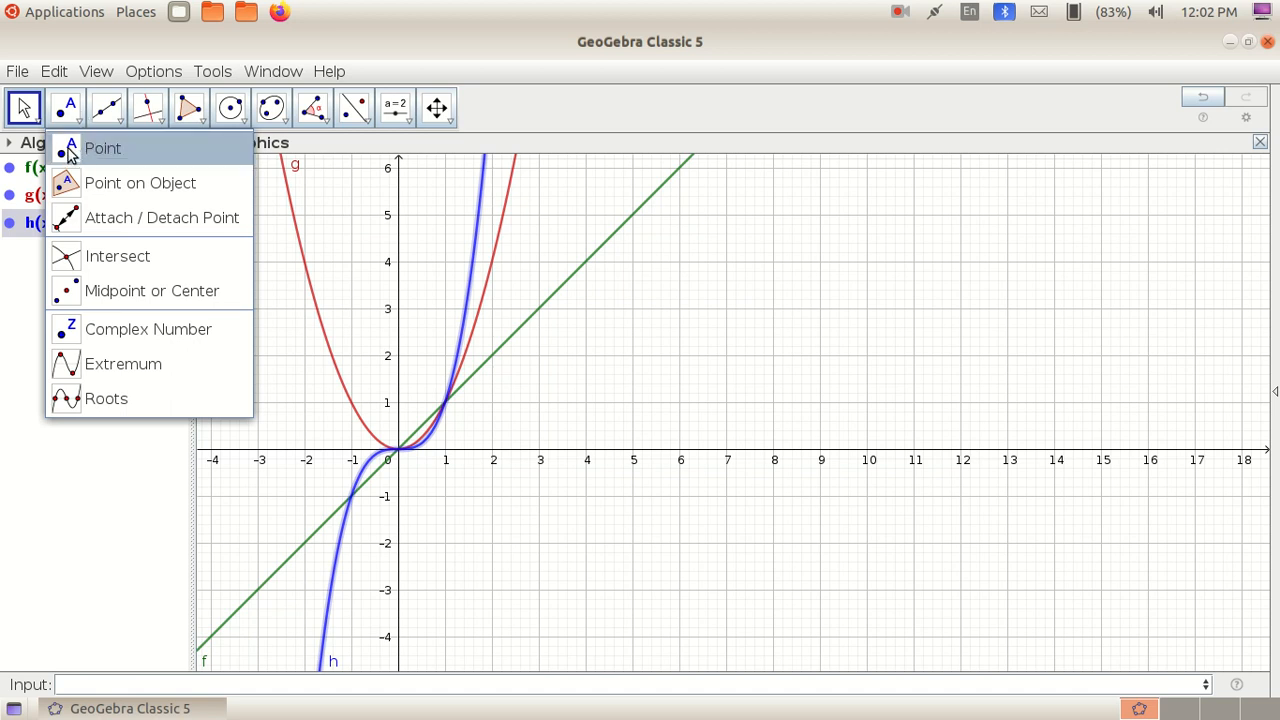
{"action": "left_click", "coordinate": [71, 153]}
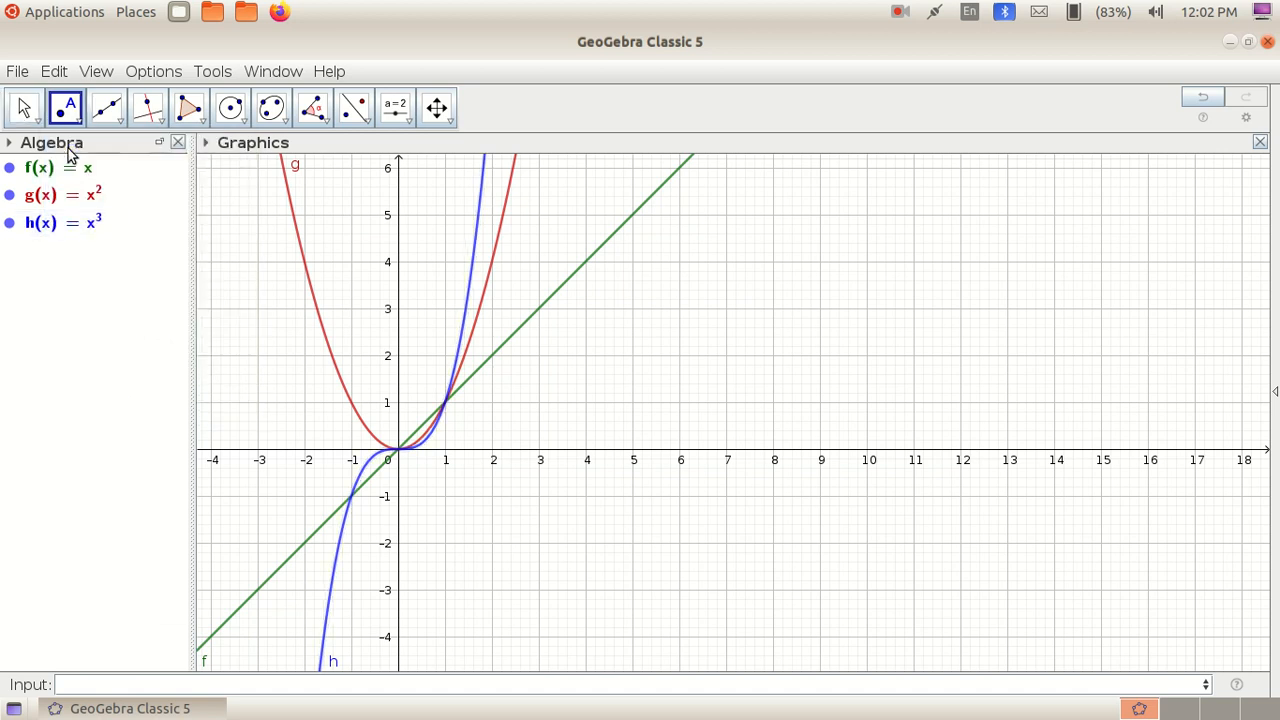
{"action": "left_click", "coordinate": [773, 308]}
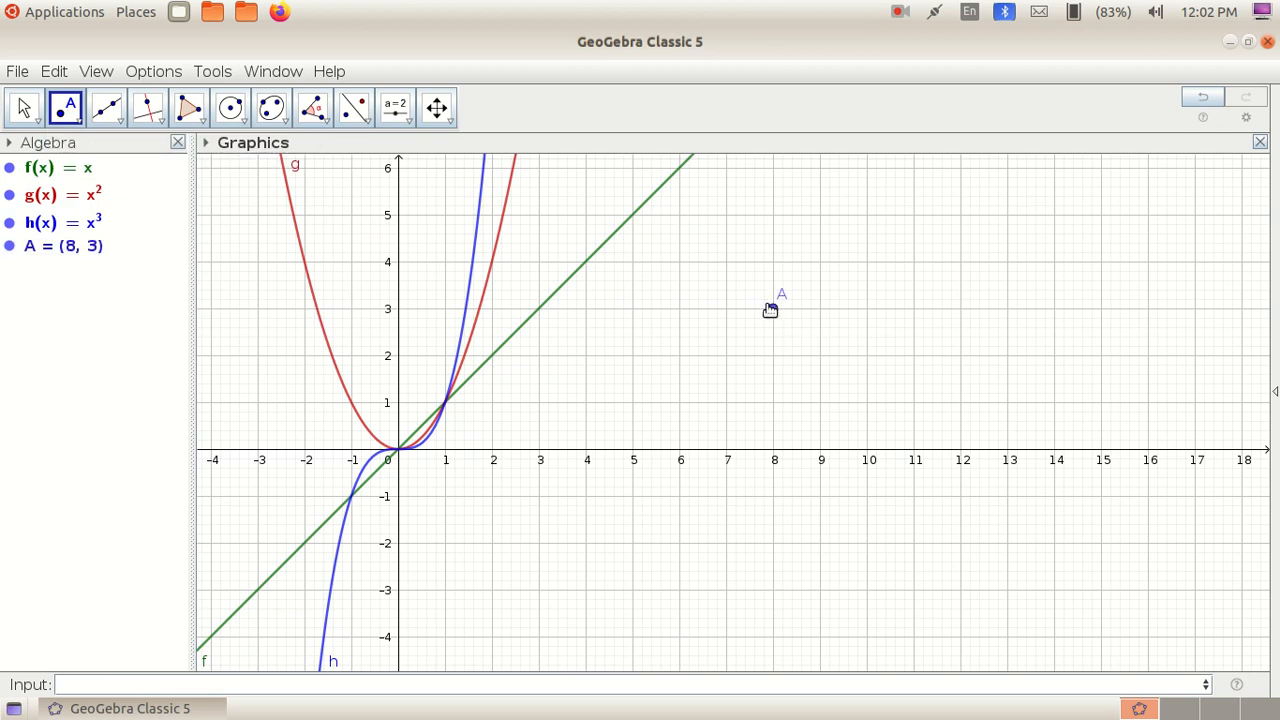
{"action": "left_click", "coordinate": [897, 372]}
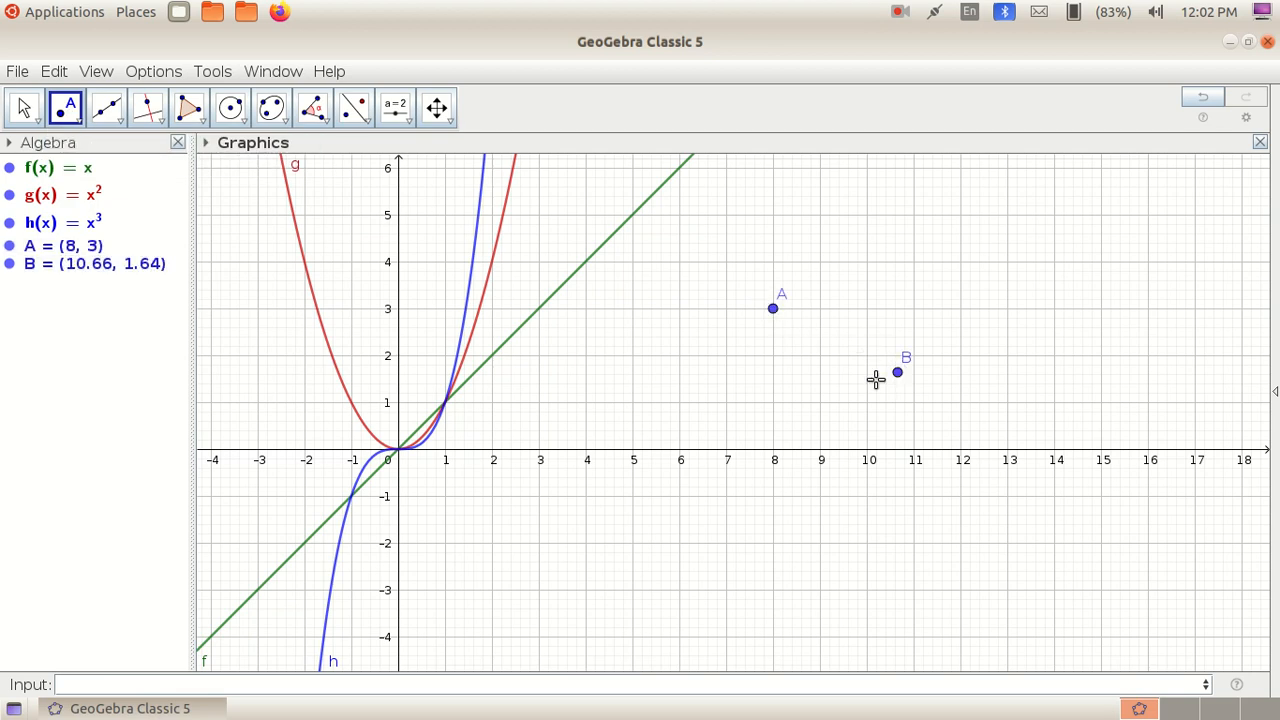
{"action": "left_click", "coordinate": [664, 402]}
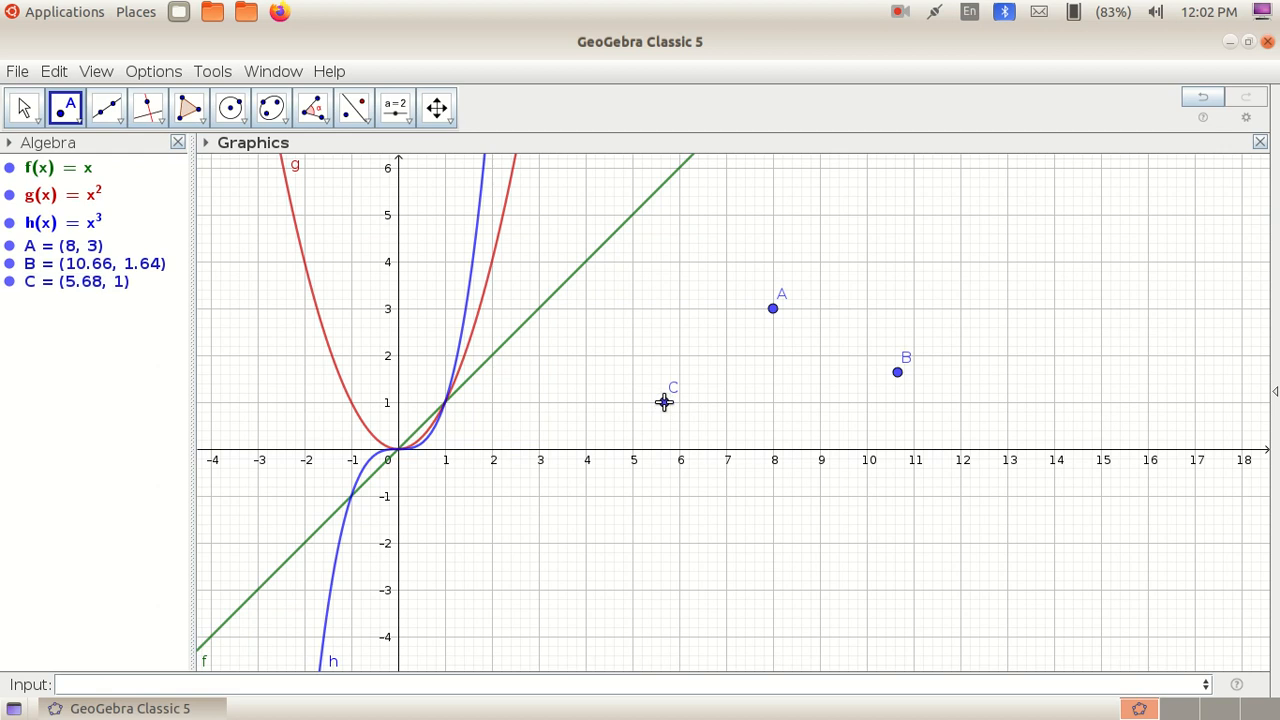
{"action": "left_click", "coordinate": [24, 107]}
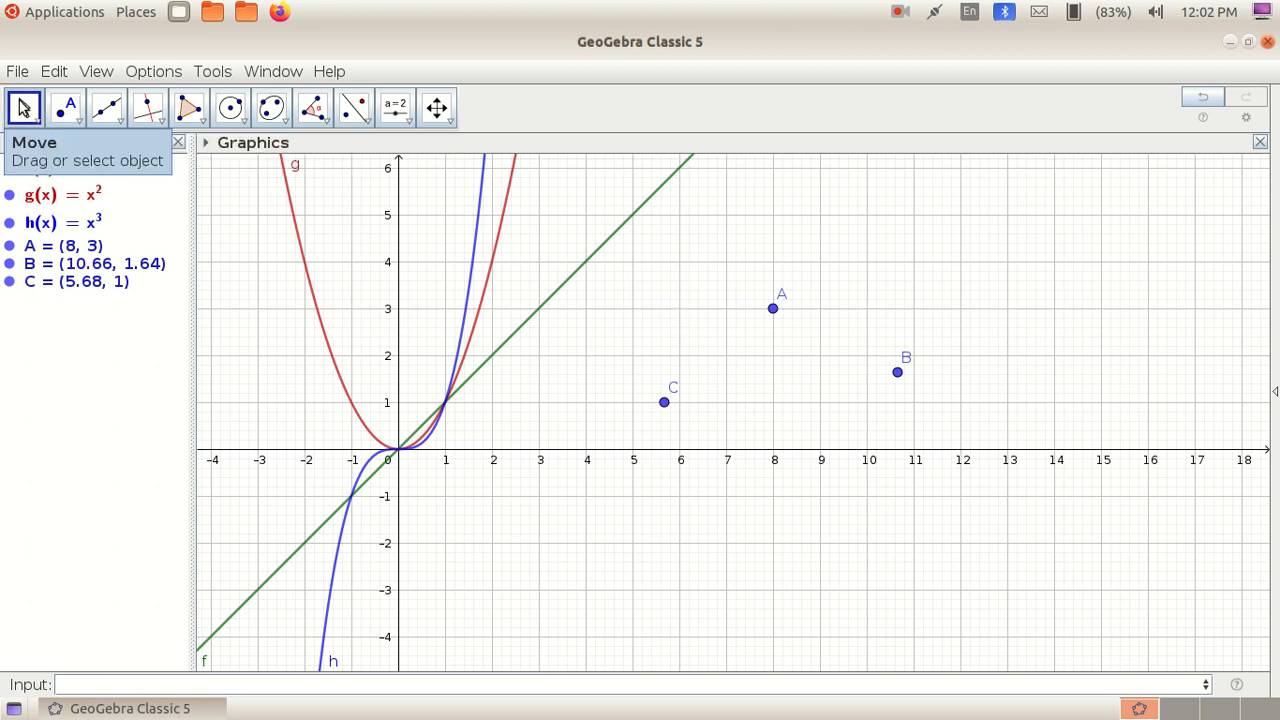
{"action": "left_click", "coordinate": [24, 107]}
{"action": "mouse_move", "coordinate": [107, 107]}
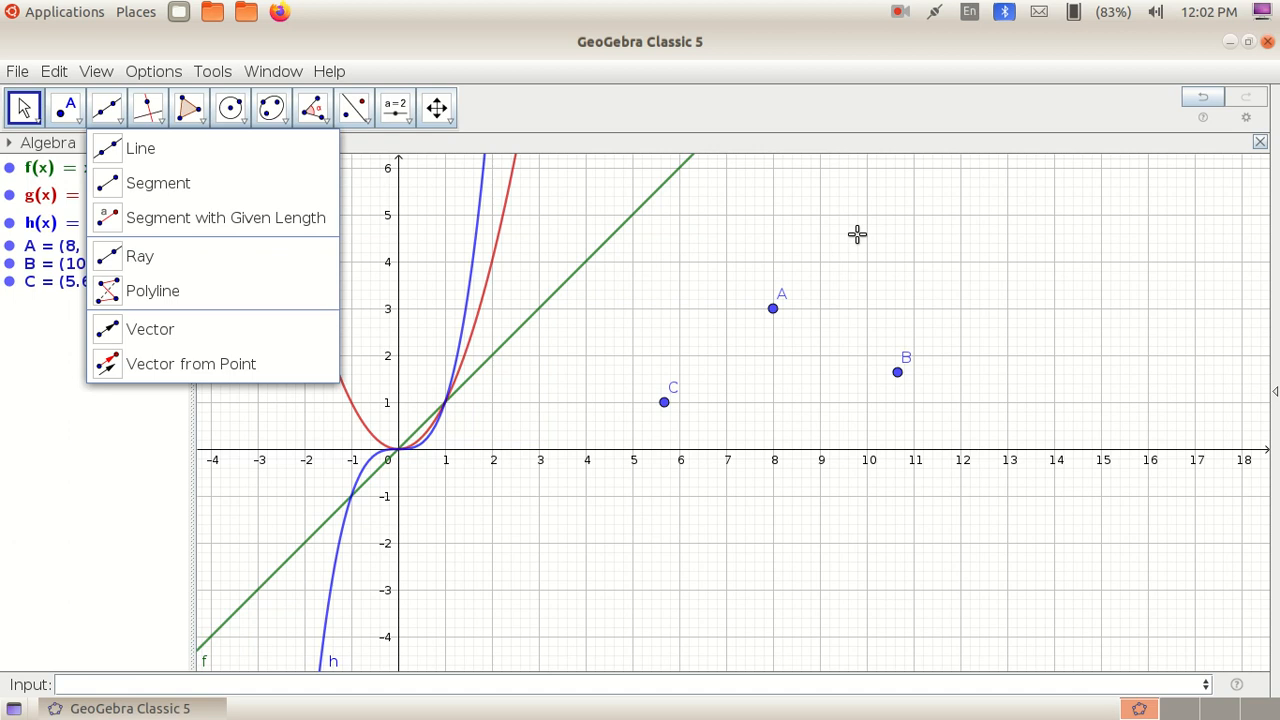
{"action": "left_click", "coordinate": [925, 256]}
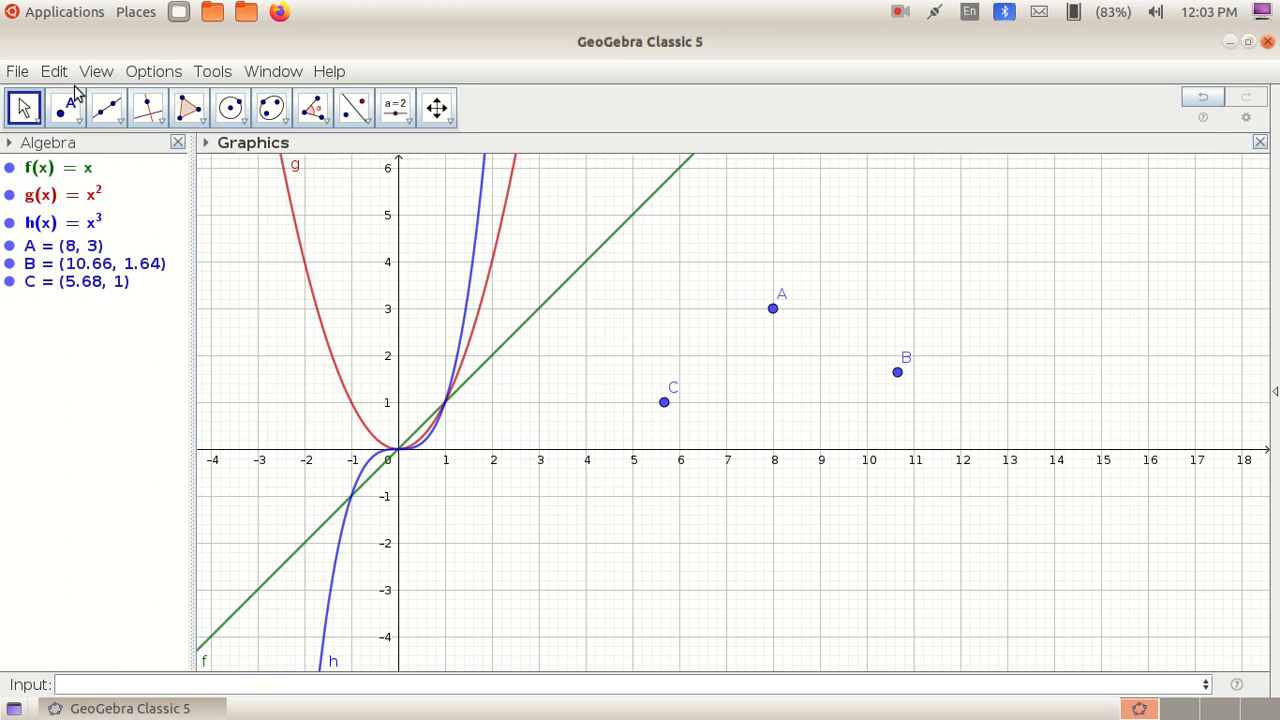
{"action": "left_click", "coordinate": [80, 121]}
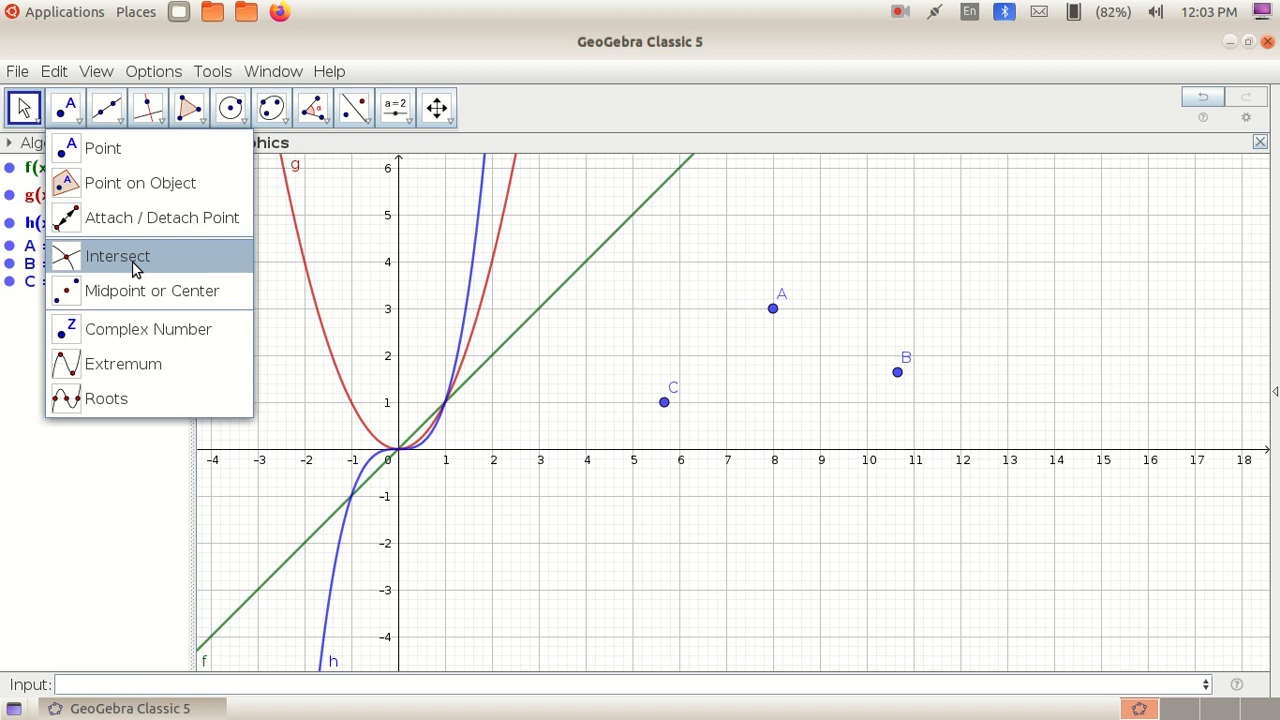
Draw two lines, one through (4, -3) and about (13.14, -2.4), the other through about (9.9, 4.68) and (12, 3).
{"action": "left_click", "coordinate": [117, 121]}
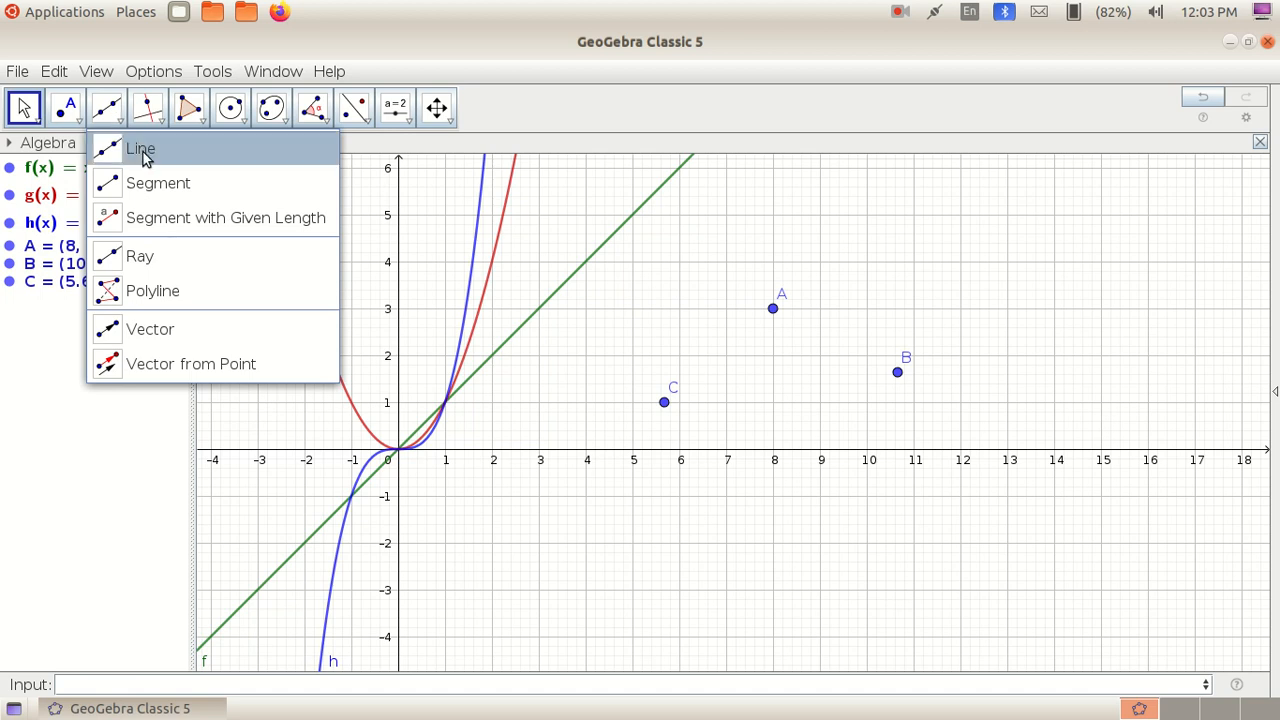
{"action": "left_click", "coordinate": [141, 150]}
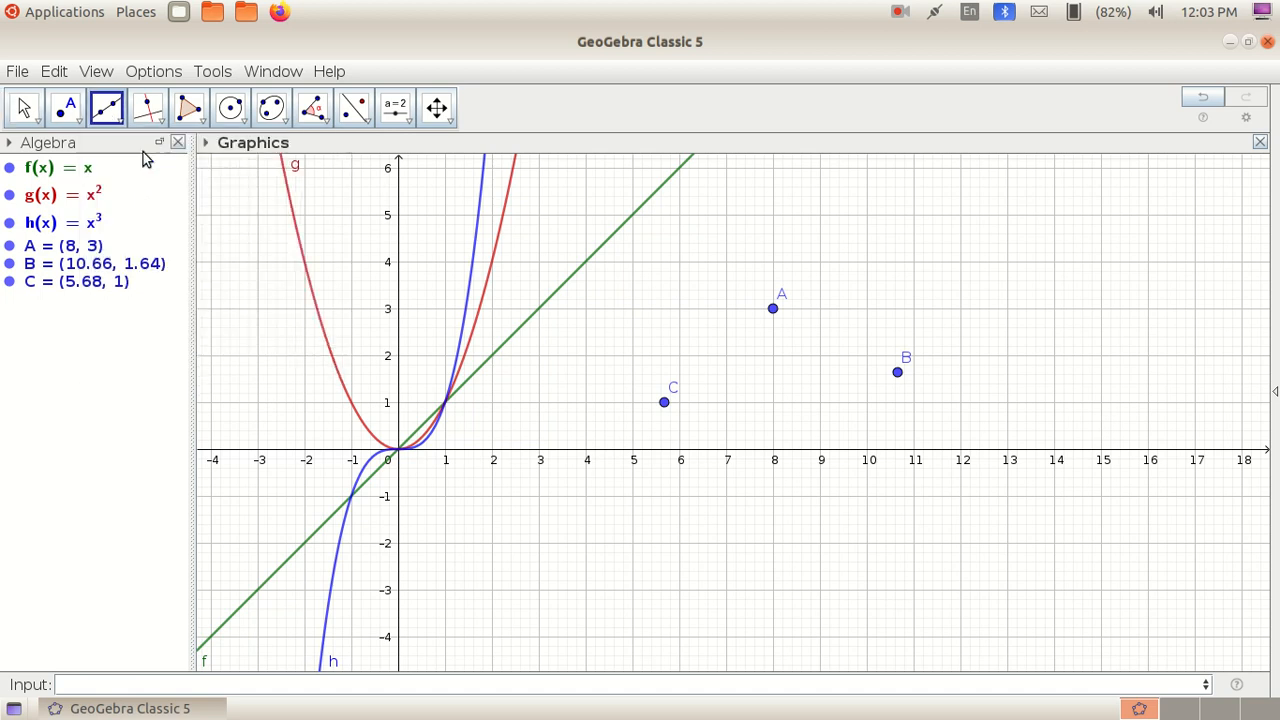
{"action": "left_click", "coordinate": [585, 592]}
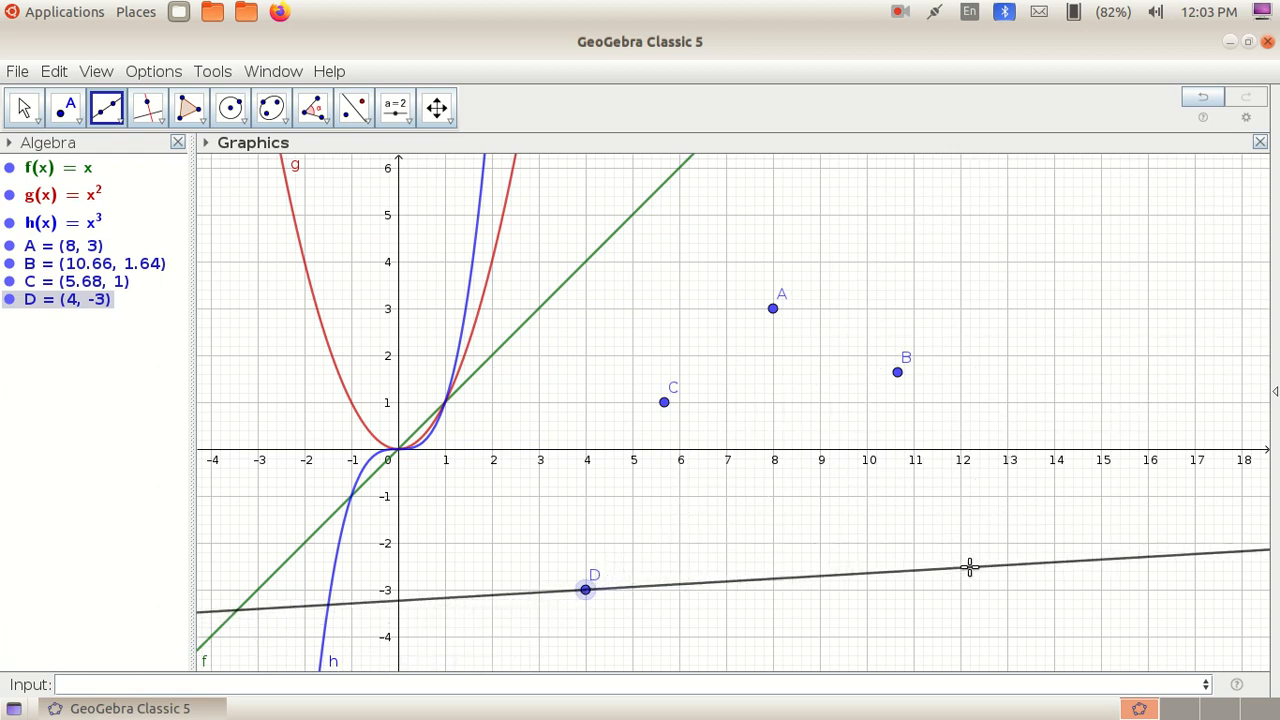
{"action": "left_click", "coordinate": [1013, 561]}
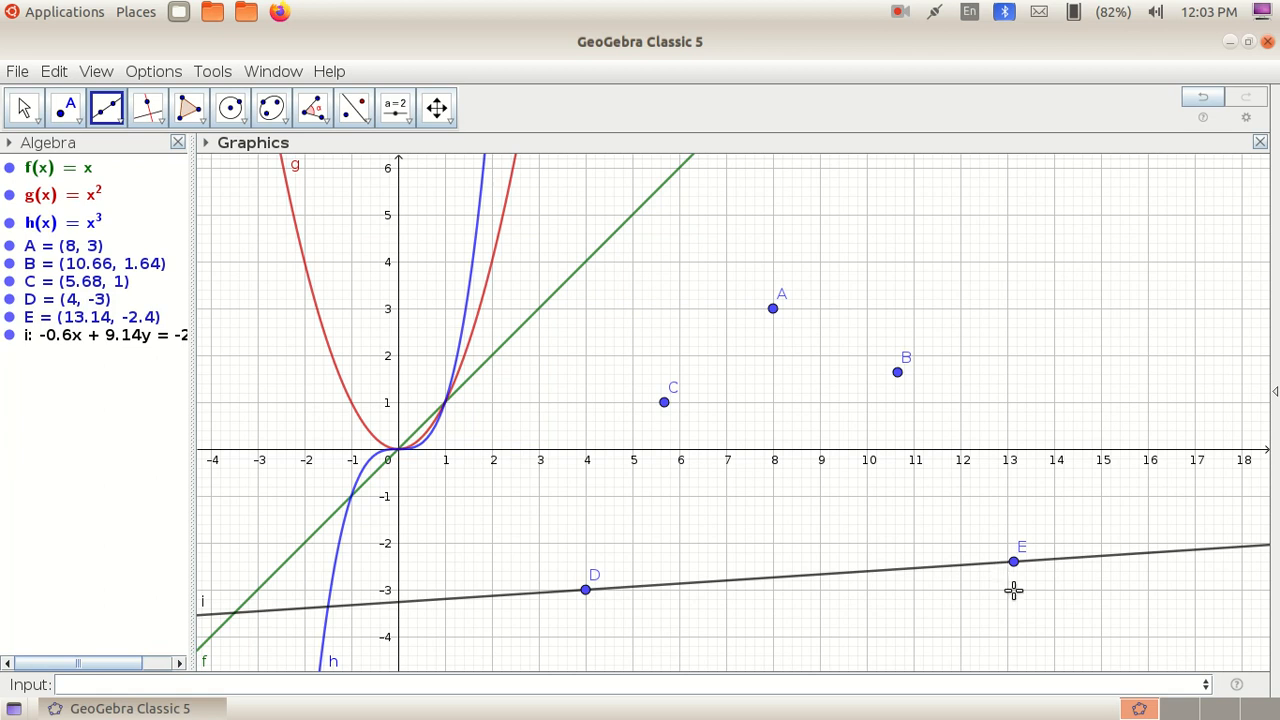
{"action": "left_click", "coordinate": [862, 230]}
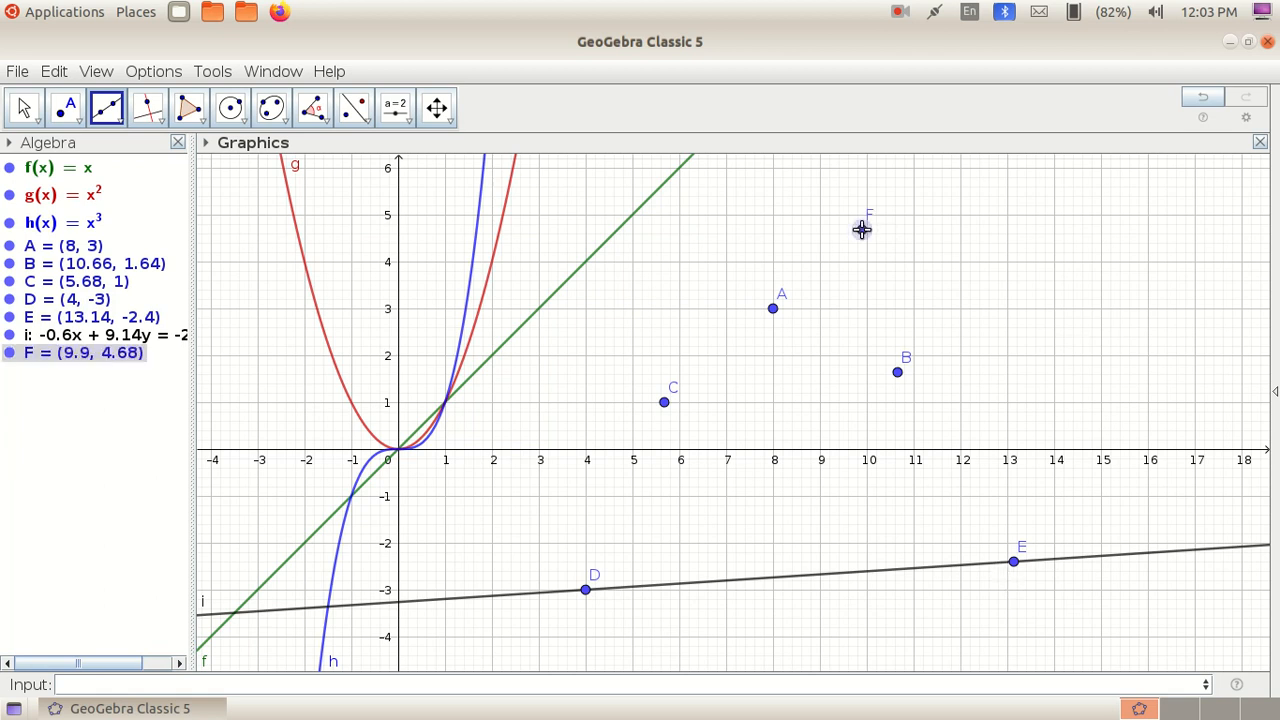
{"action": "left_click", "coordinate": [960, 308]}
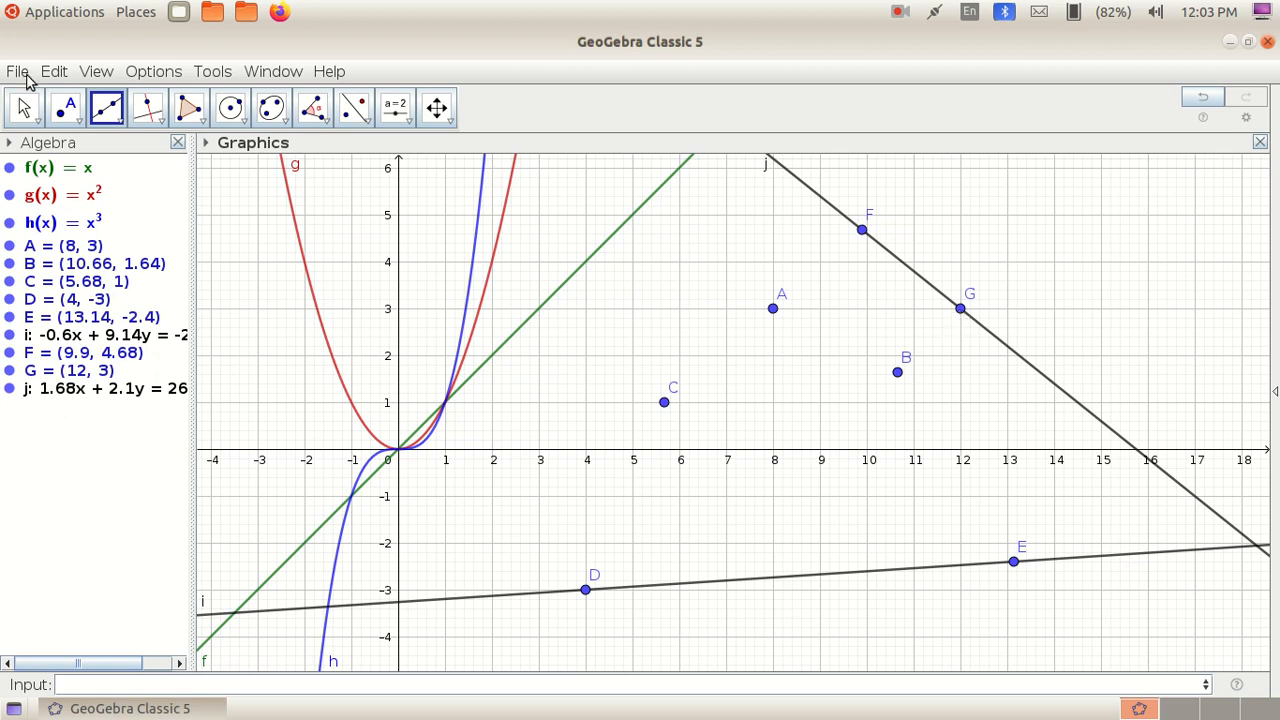
{"action": "left_click", "coordinate": [25, 110]}
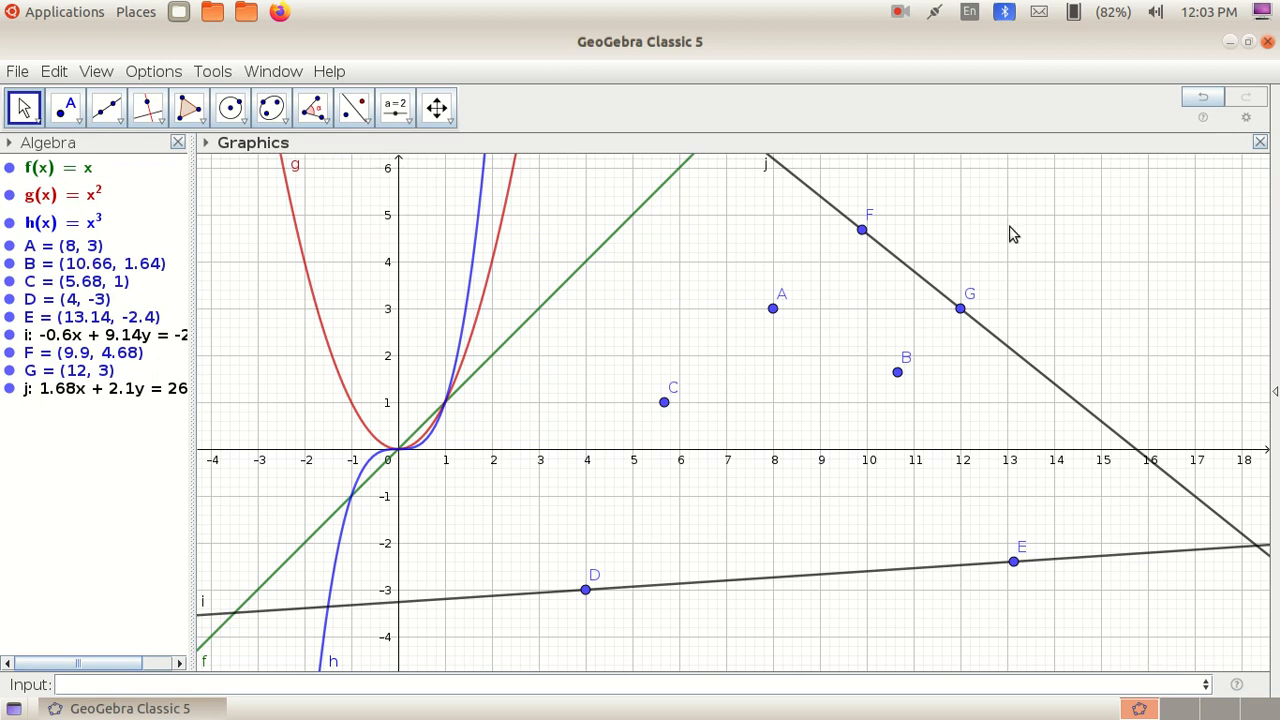
Draw two segments, from about (11.46, 5.42) to (16.4, 5.42) and from about (14.18, 3.38) to (17.46, 3.44), and return to the Move tool.
{"action": "left_click", "coordinate": [118, 126]}
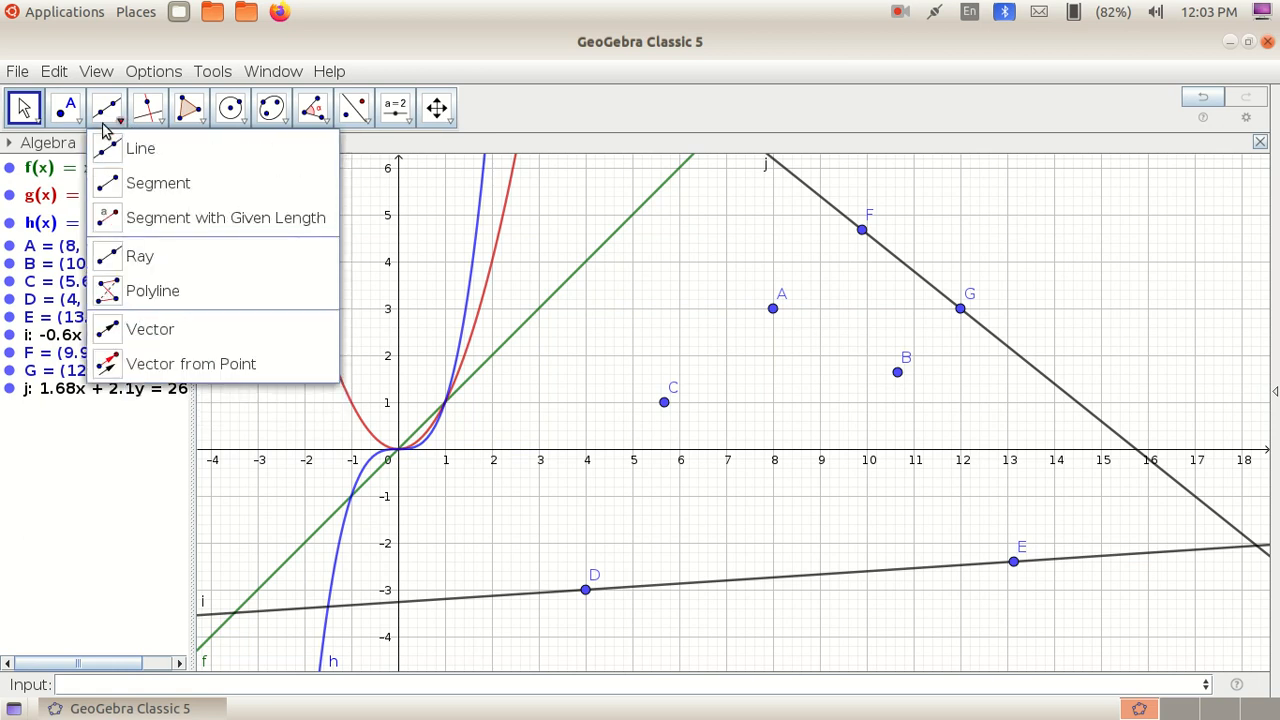
{"action": "left_click", "coordinate": [160, 193]}
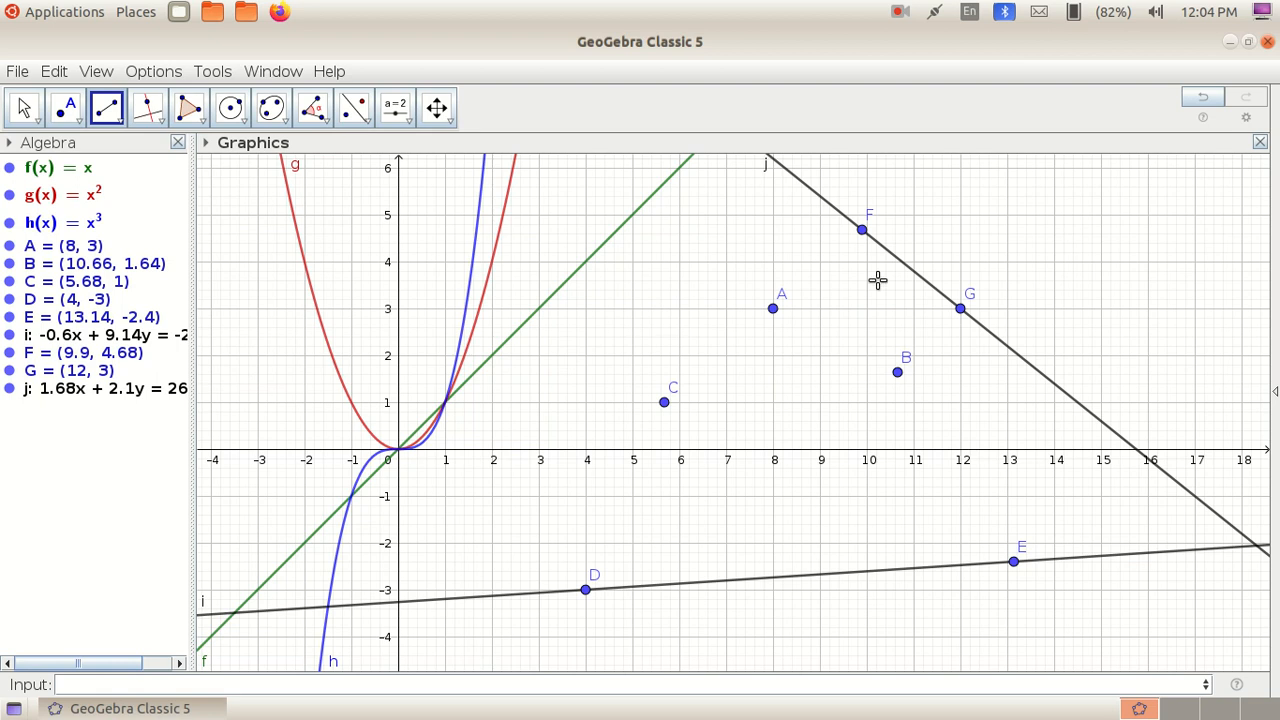
{"action": "left_click", "coordinate": [935, 195]}
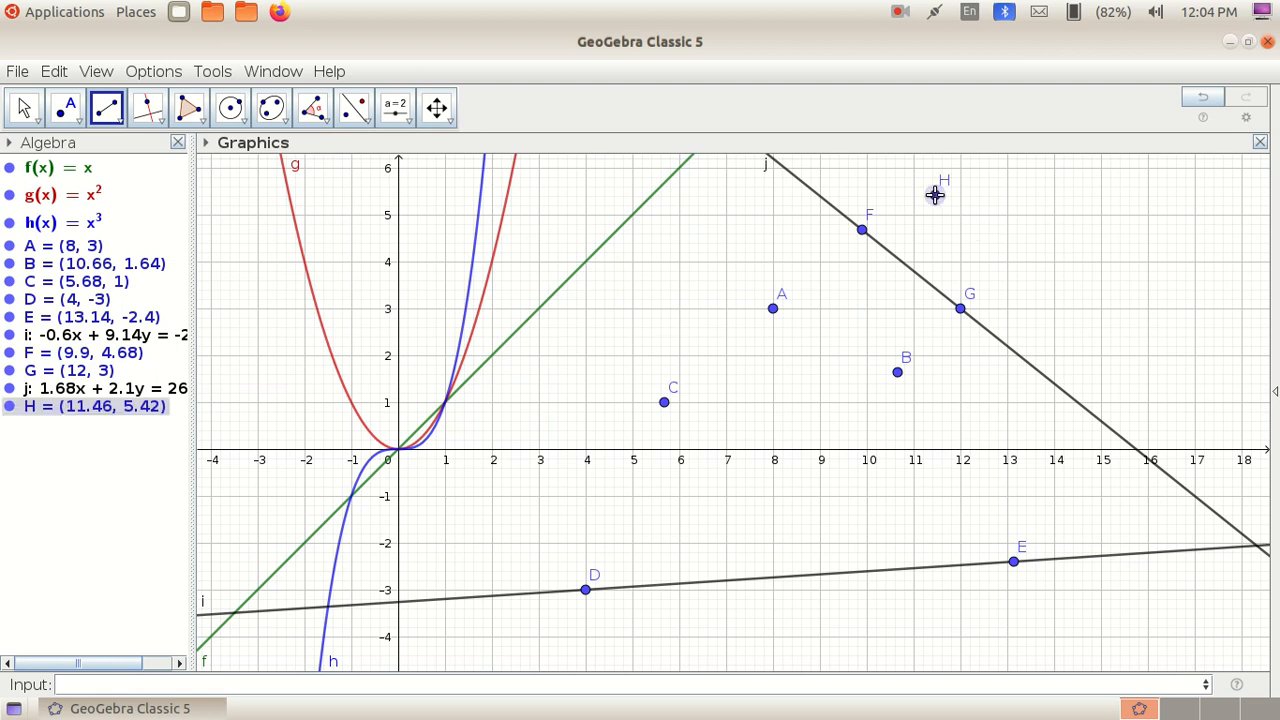
{"action": "left_click", "coordinate": [1167, 195]}
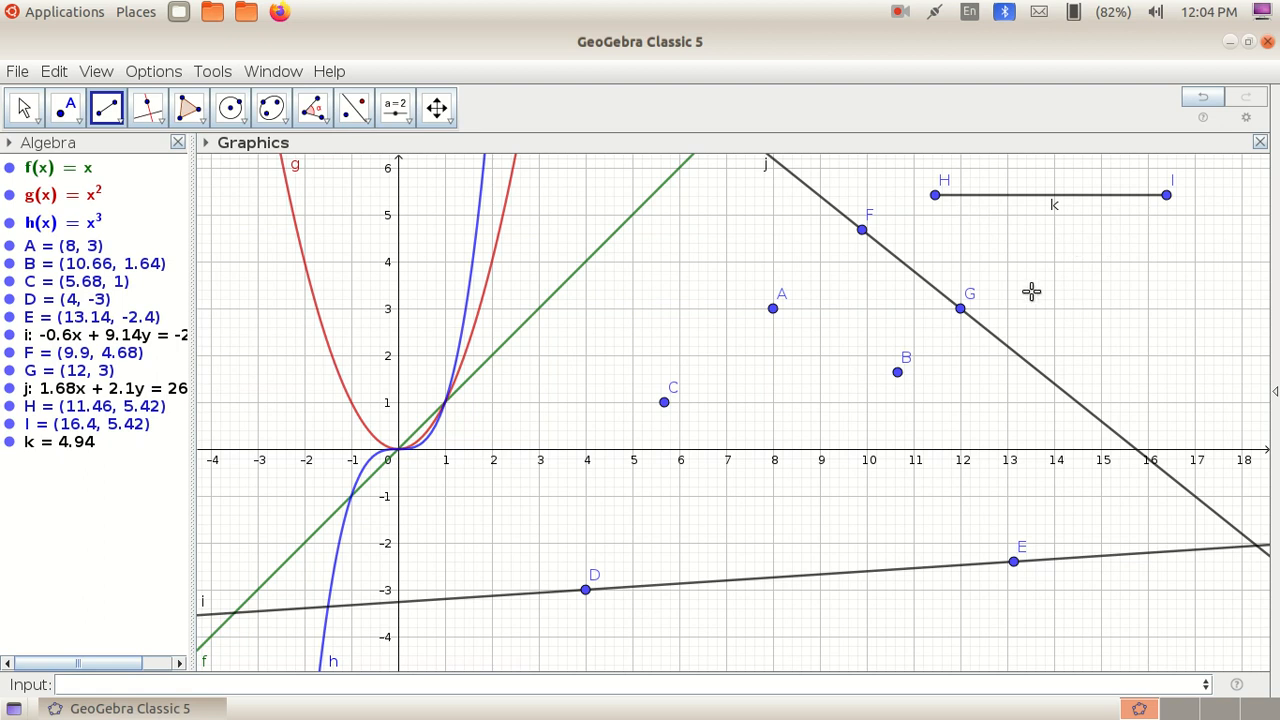
{"action": "left_click", "coordinate": [1062, 290]}
{"action": "left_click", "coordinate": [1217, 289]}
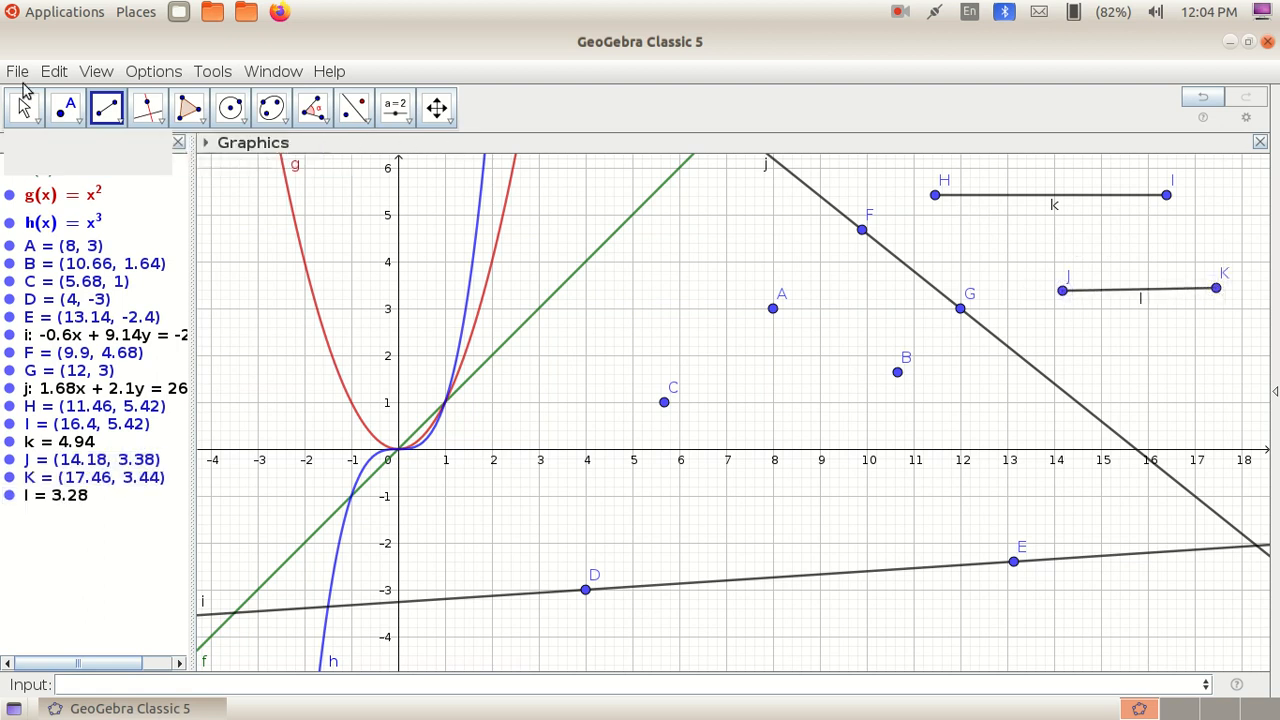
{"action": "left_click", "coordinate": [24, 108]}
{"action": "left_click", "coordinate": [22, 113]}
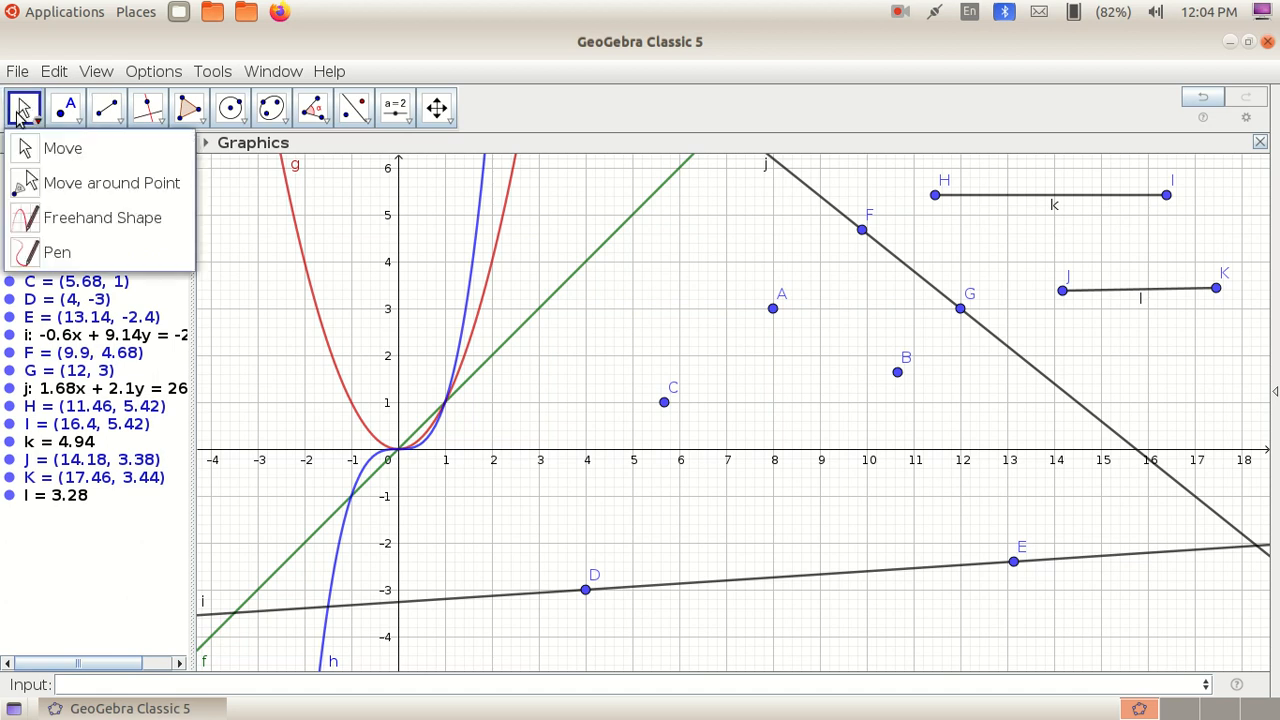
Construct a line perpendicular to line DE through a new point at about (8.4, -2.82), and return to the Move tool.
{"action": "mouse_move", "coordinate": [107, 110]}
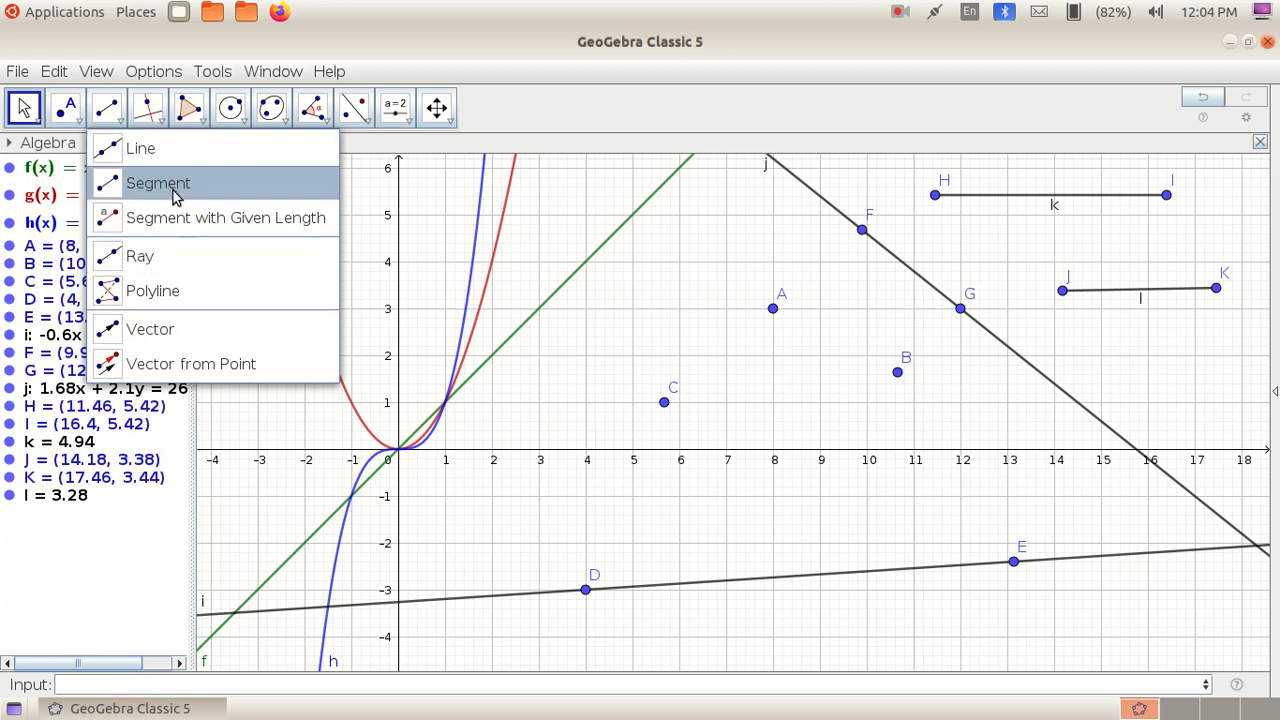
{"action": "mouse_move", "coordinate": [160, 115]}
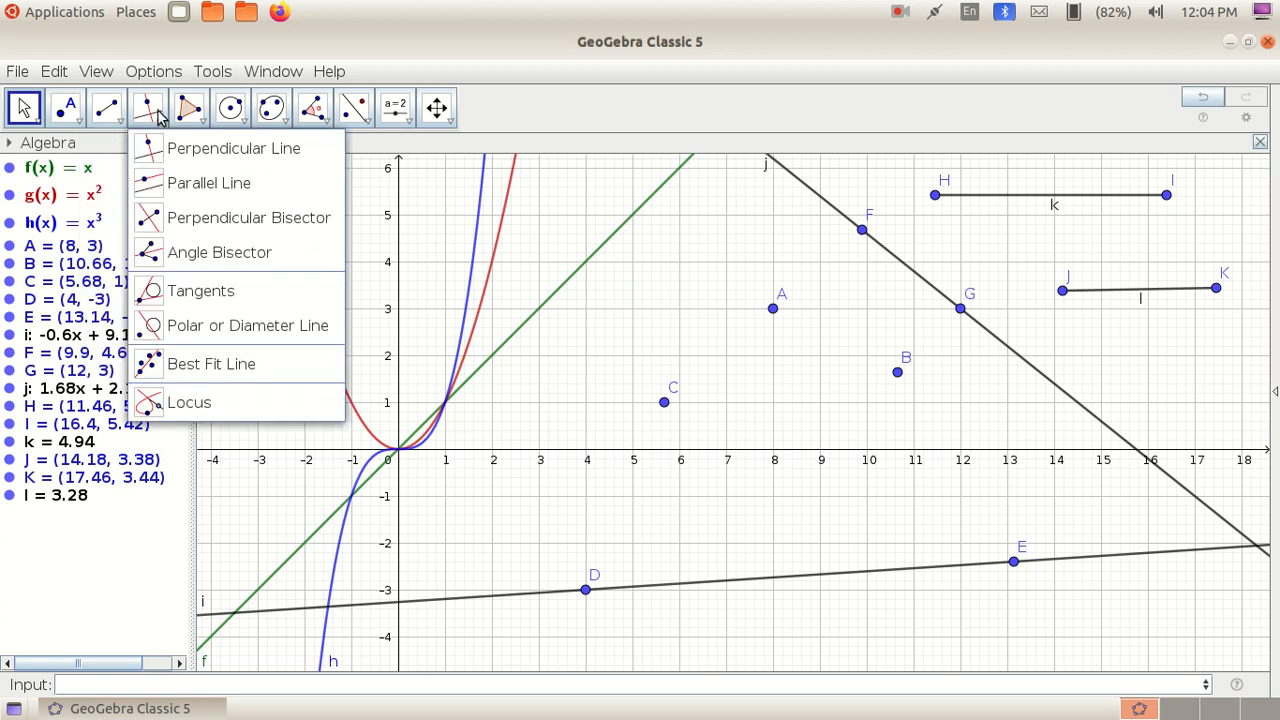
{"action": "left_click", "coordinate": [268, 158]}
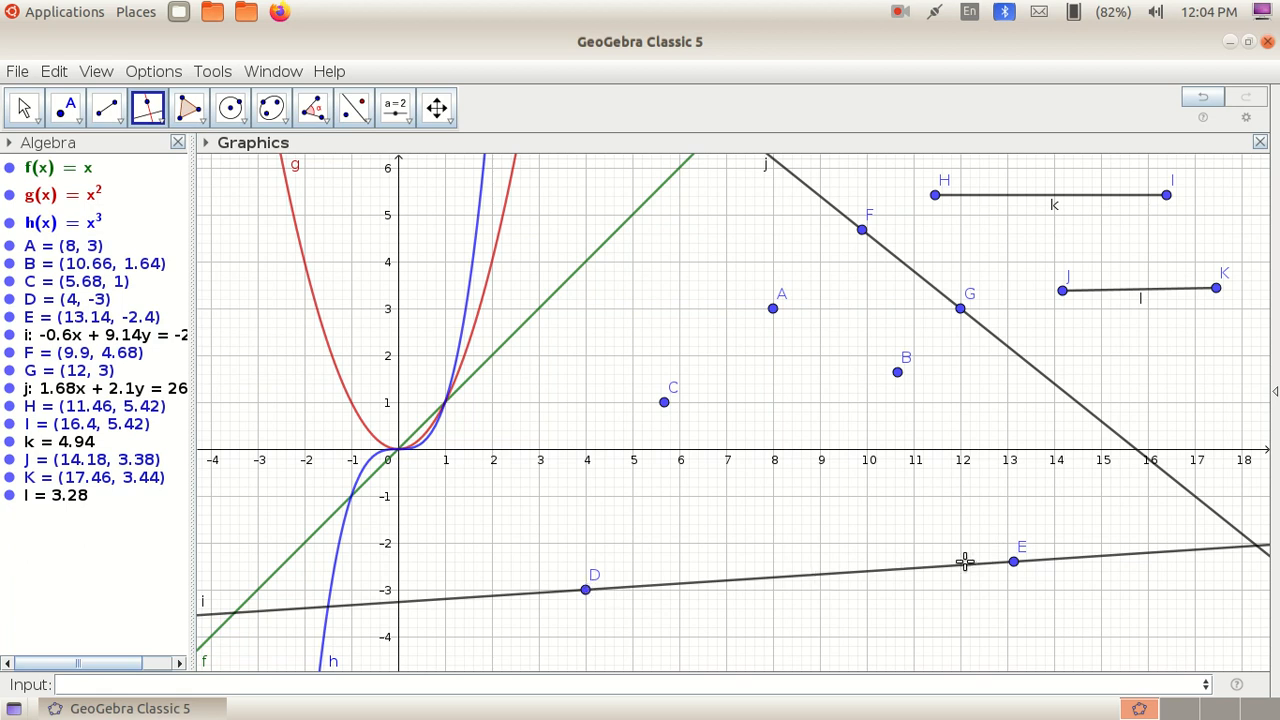
{"action": "left_click", "coordinate": [710, 582]}
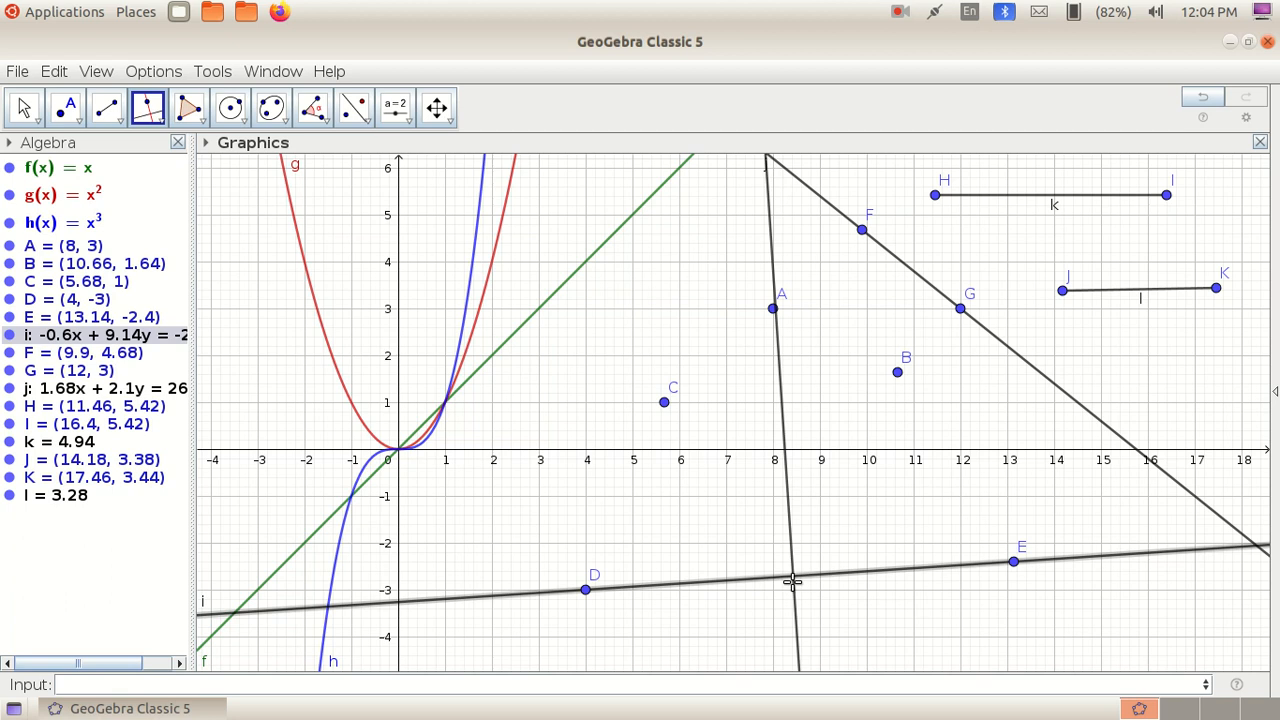
{"action": "left_click", "coordinate": [791, 580]}
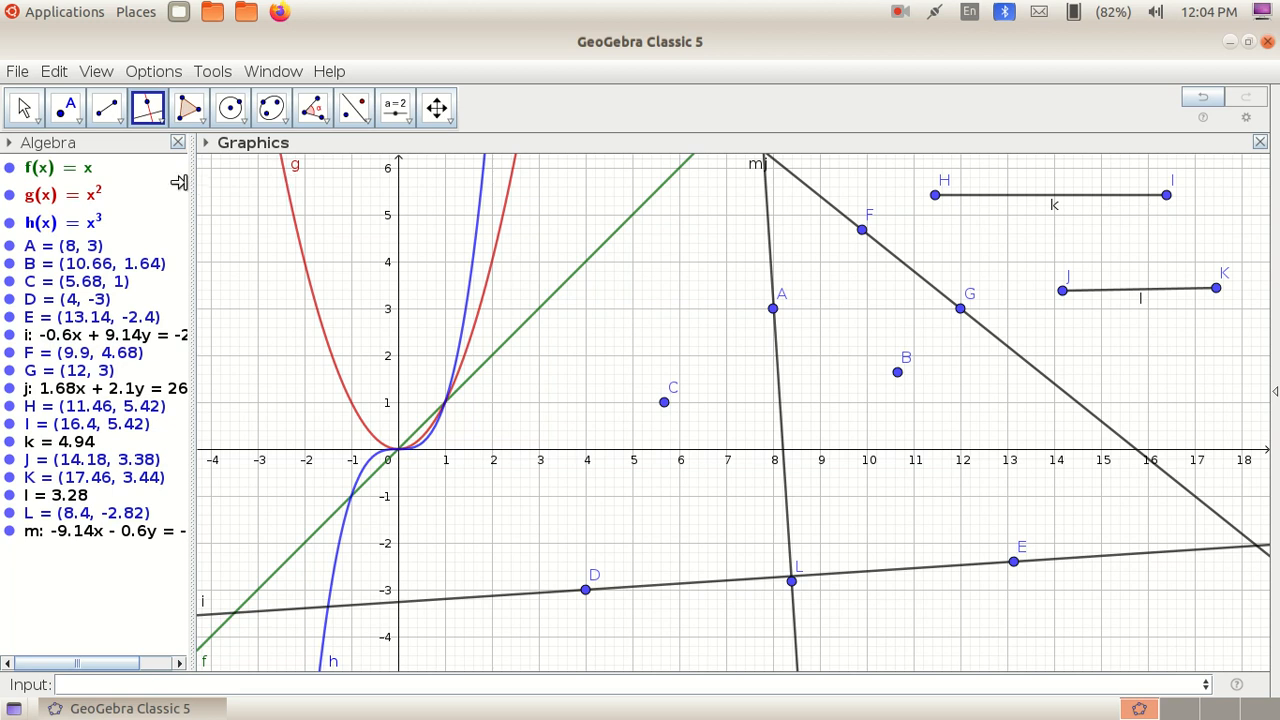
{"action": "left_click", "coordinate": [25, 108]}
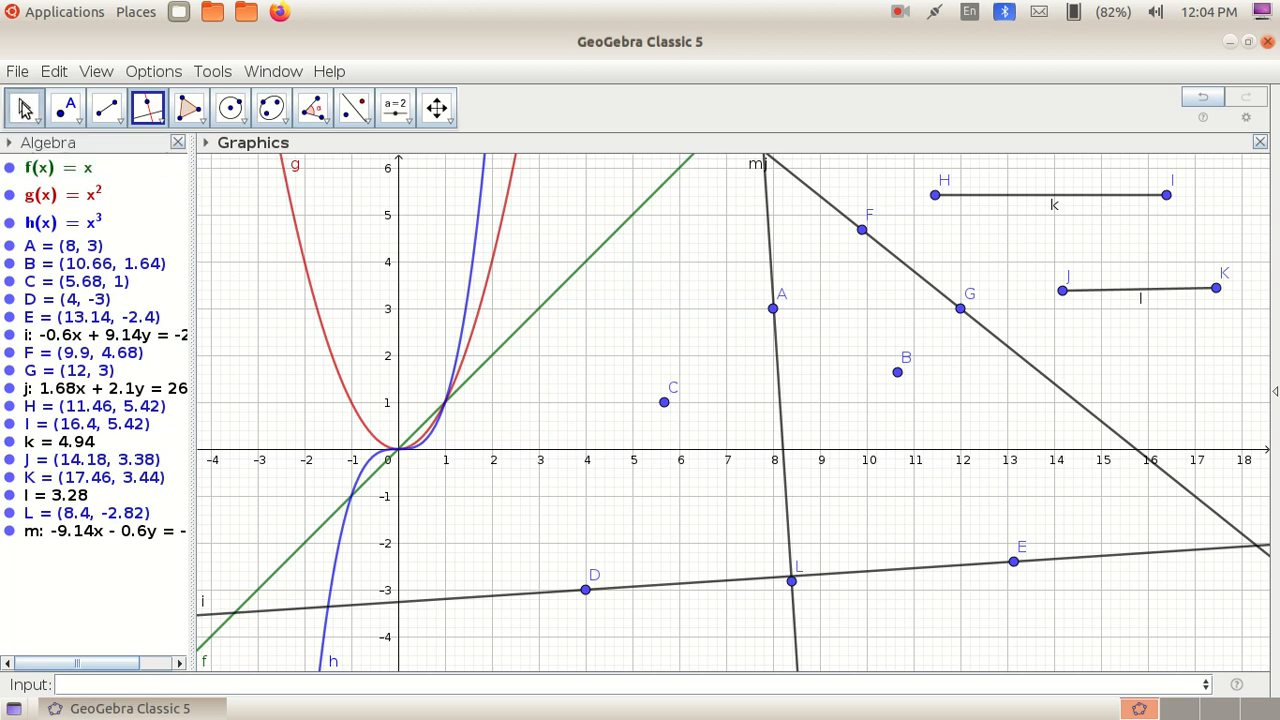
Construct a line parallel to line FG through a new point at about (11.7, 0.84), and return to the Move tool.
{"action": "left_click", "coordinate": [155, 118]}
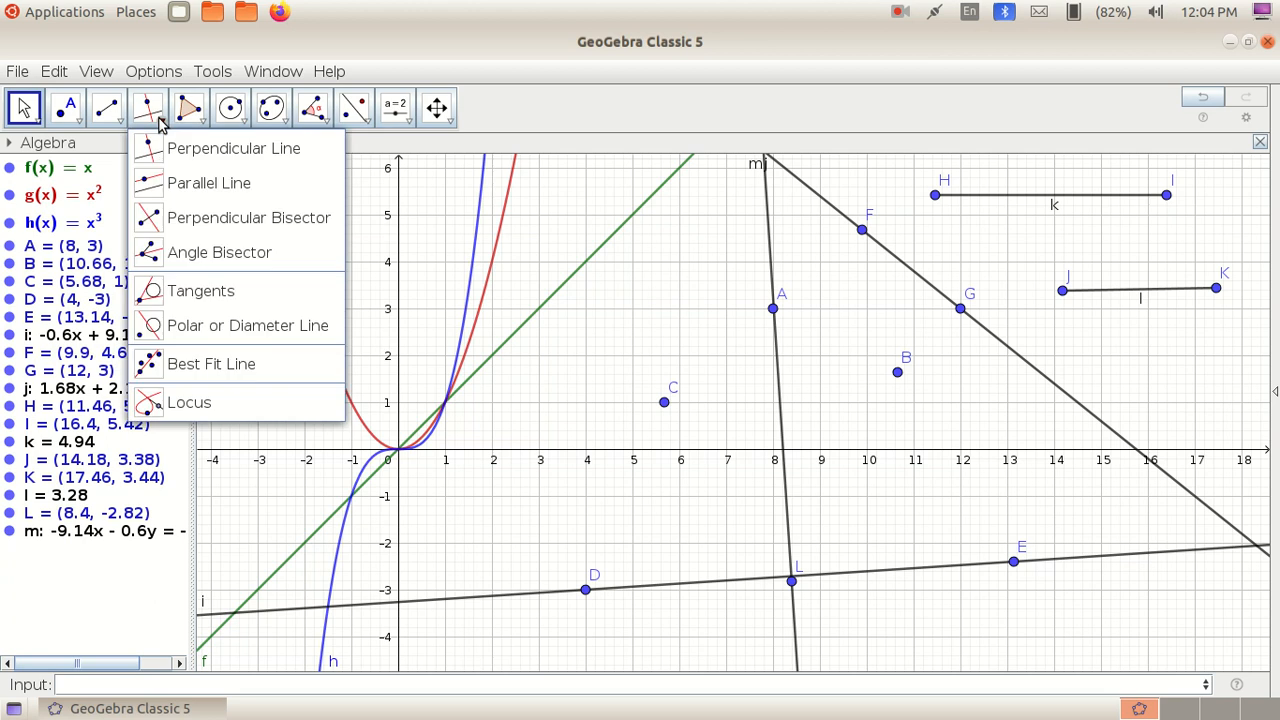
{"action": "left_click", "coordinate": [200, 185]}
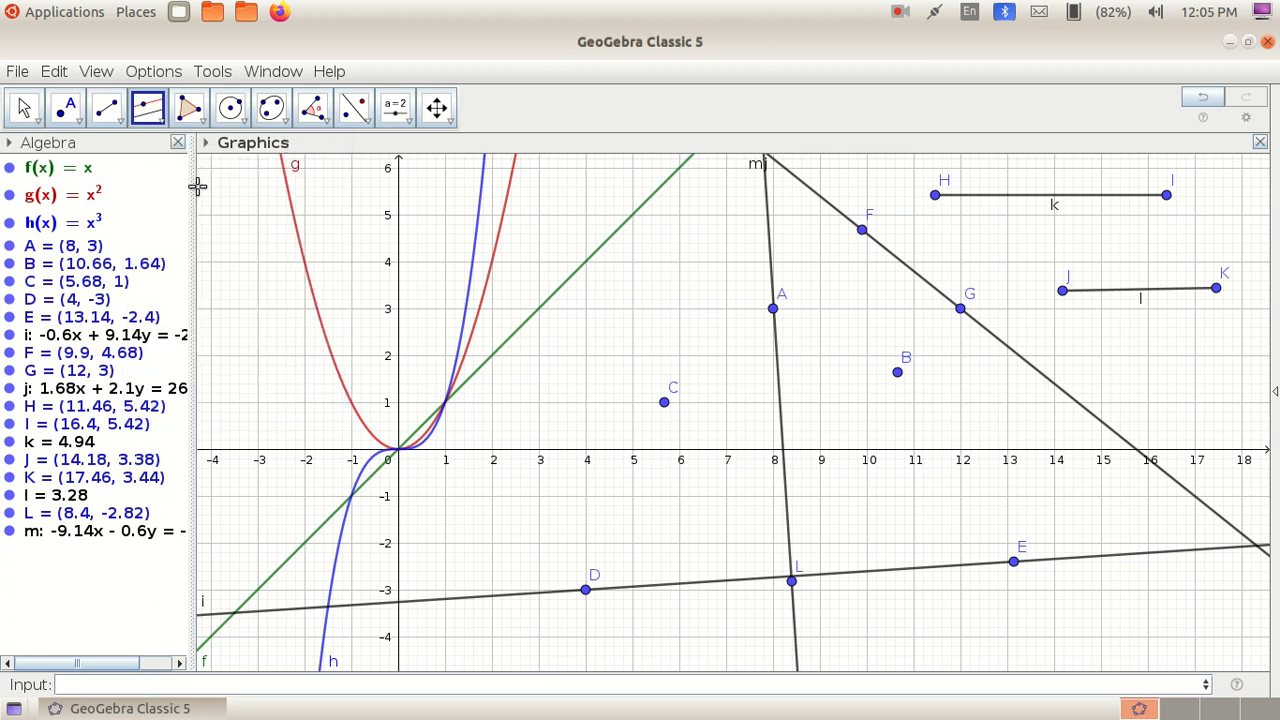
{"action": "left_click", "coordinate": [1017, 361]}
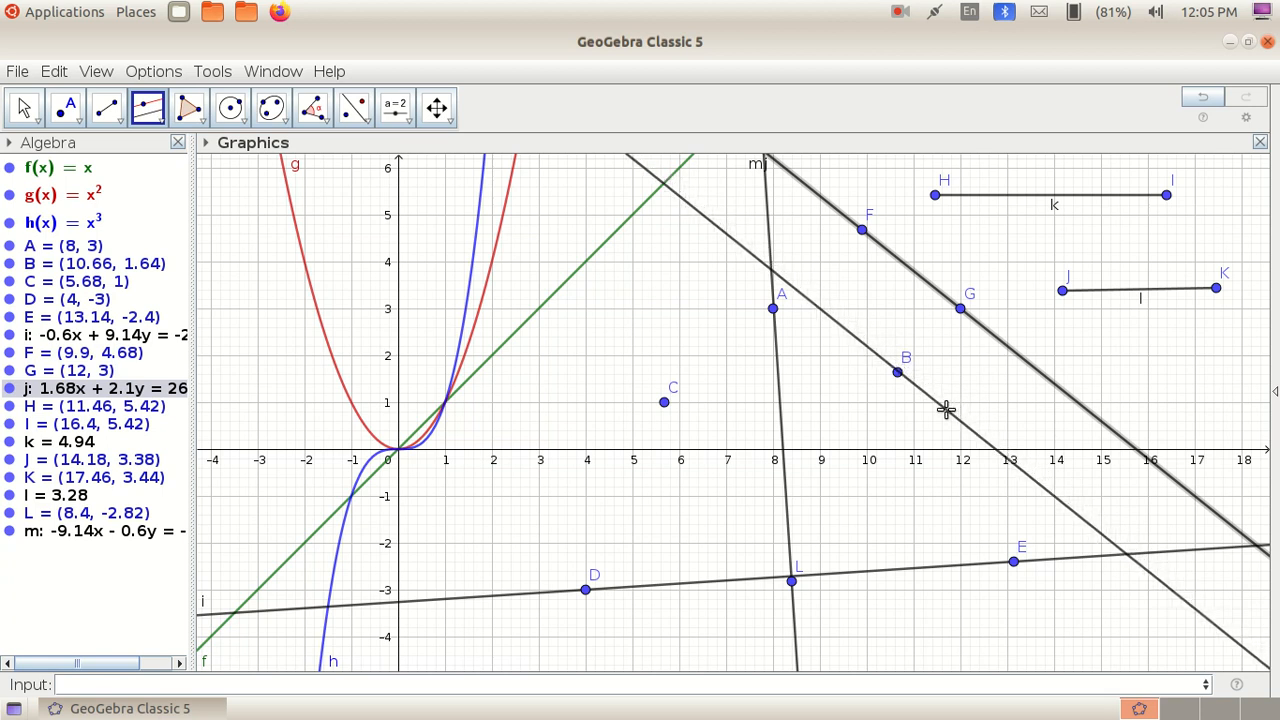
{"action": "left_click", "coordinate": [946, 409]}
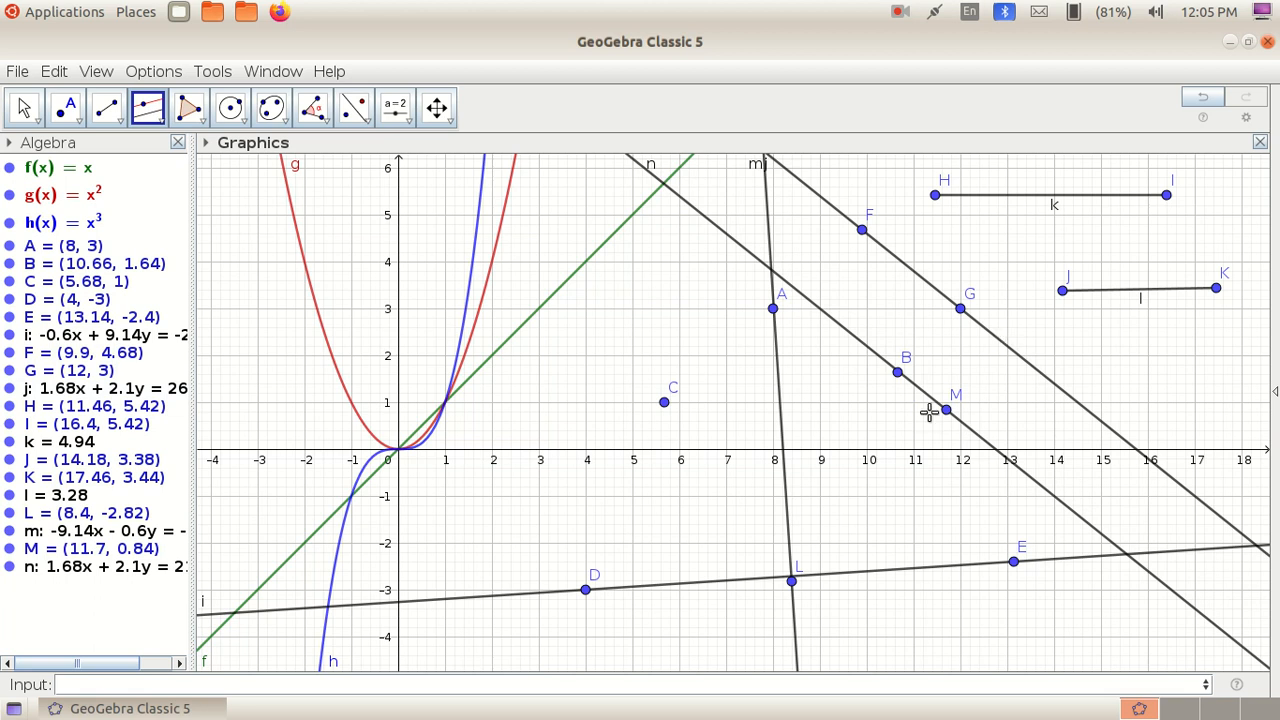
{"action": "left_click", "coordinate": [25, 112]}
Construct the perpendicular bisector of points J and K, and return to the Move tool.
{"action": "left_click", "coordinate": [160, 122]}
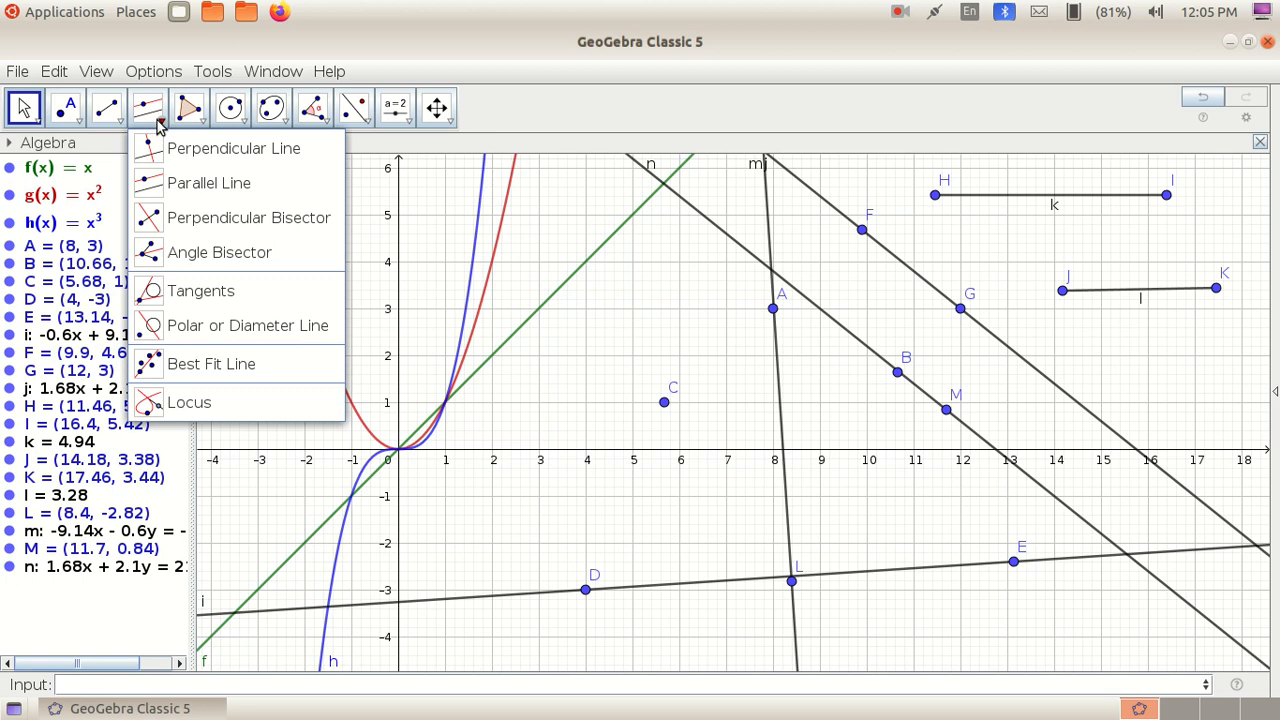
{"action": "left_click", "coordinate": [222, 218]}
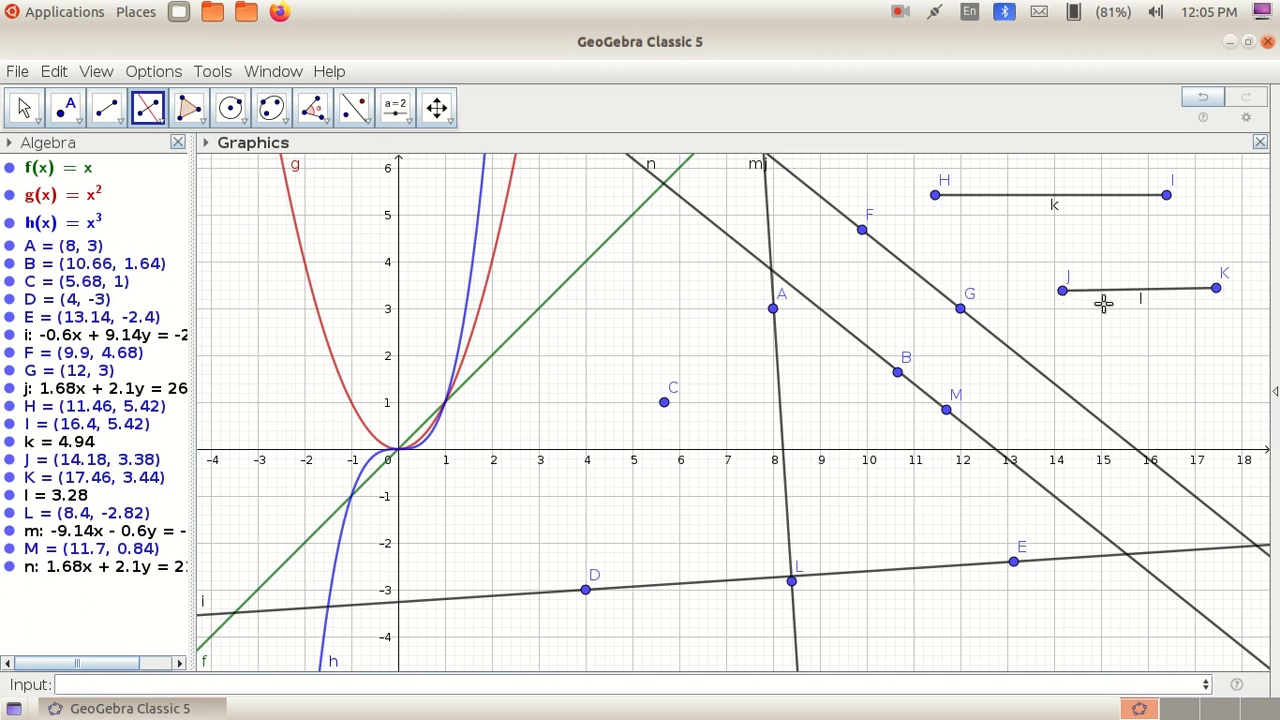
{"action": "left_click", "coordinate": [1063, 292]}
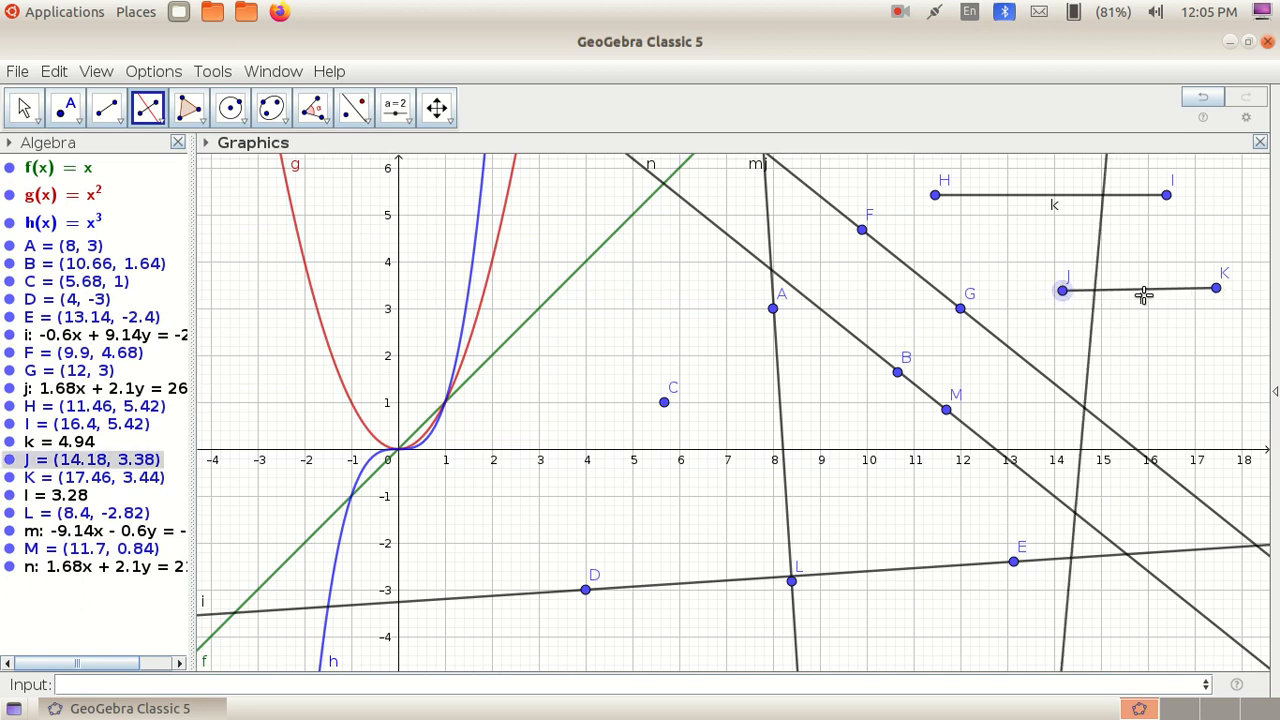
{"action": "left_click", "coordinate": [1217, 289]}
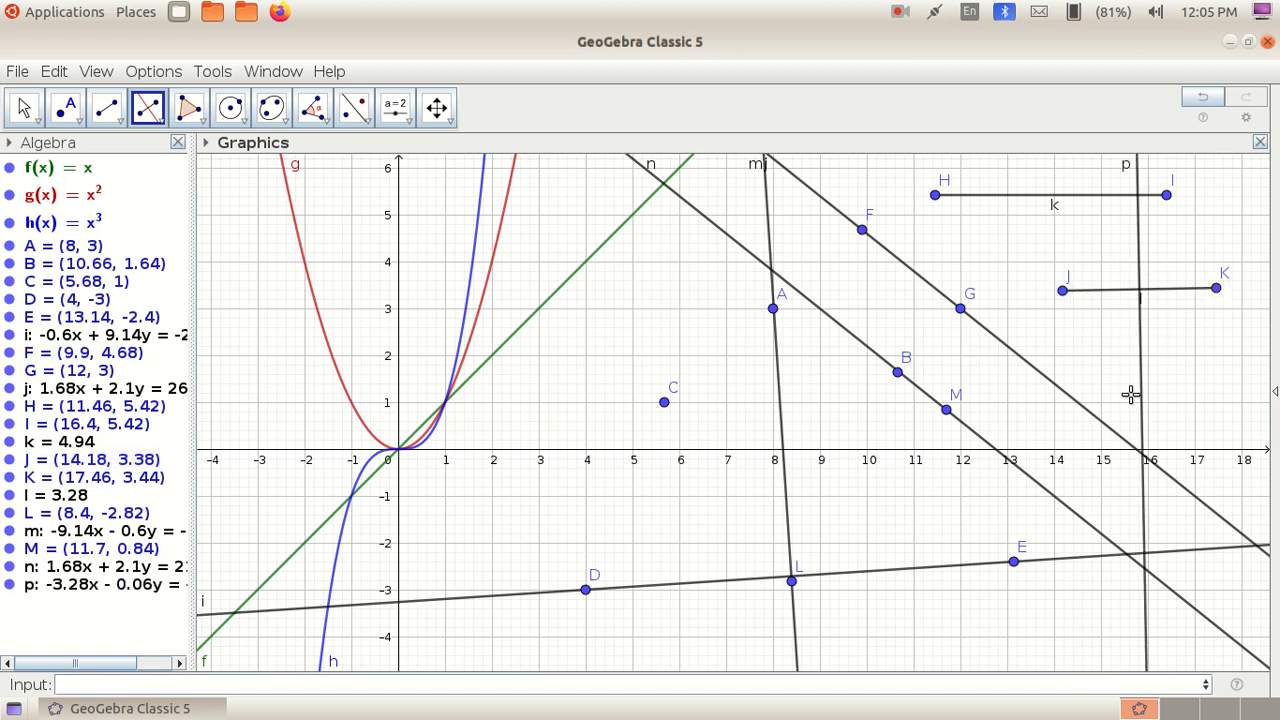
{"action": "left_click", "coordinate": [22, 108]}
Draw a triangle with the Polygon tool, with vertices at about (2.08, 1.28), (5, 1) and (3.84, 4.98), and return to the Move tool.
{"action": "left_click", "coordinate": [162, 120]}
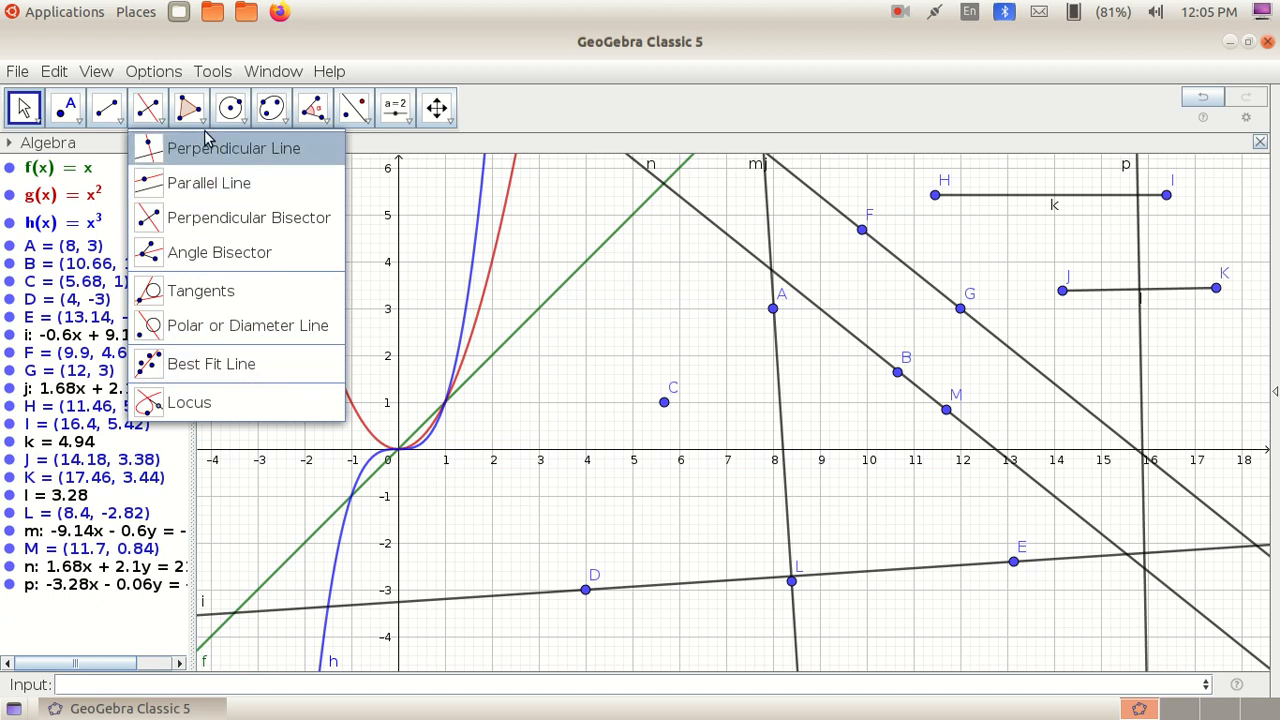
{"action": "left_click", "coordinate": [203, 120]}
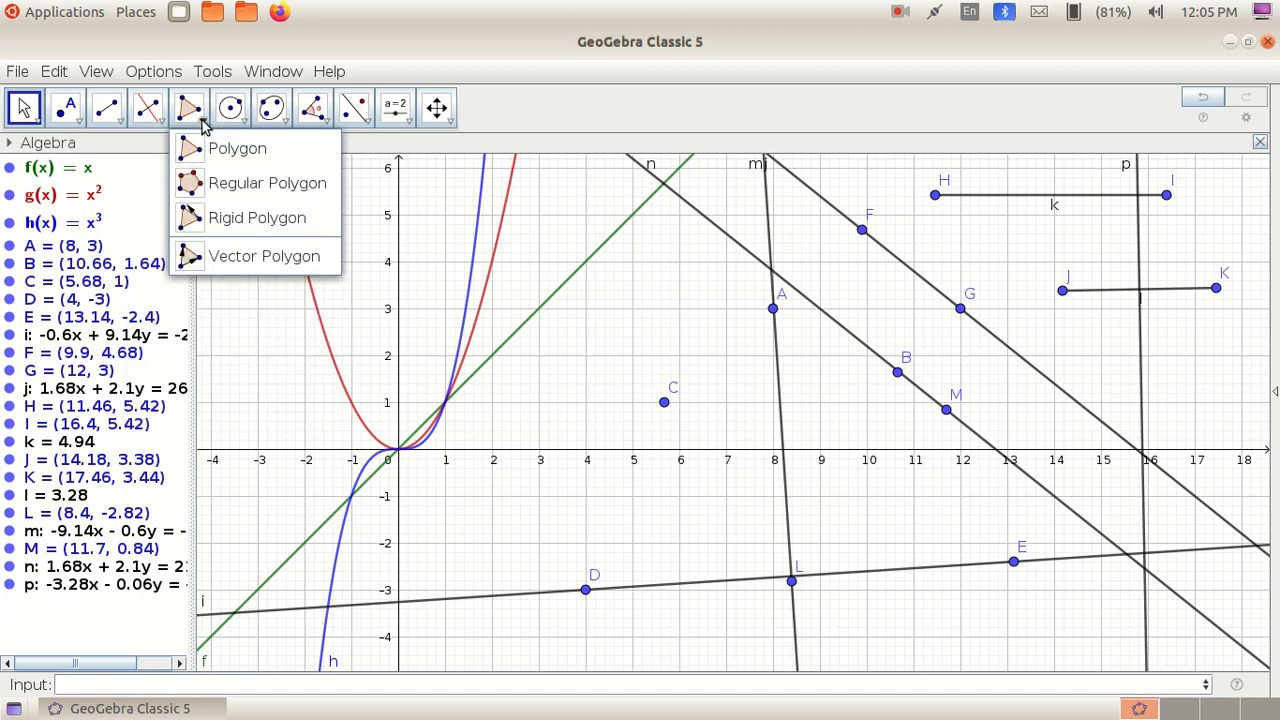
{"action": "left_click", "coordinate": [245, 155]}
{"action": "left_click", "coordinate": [495, 389]}
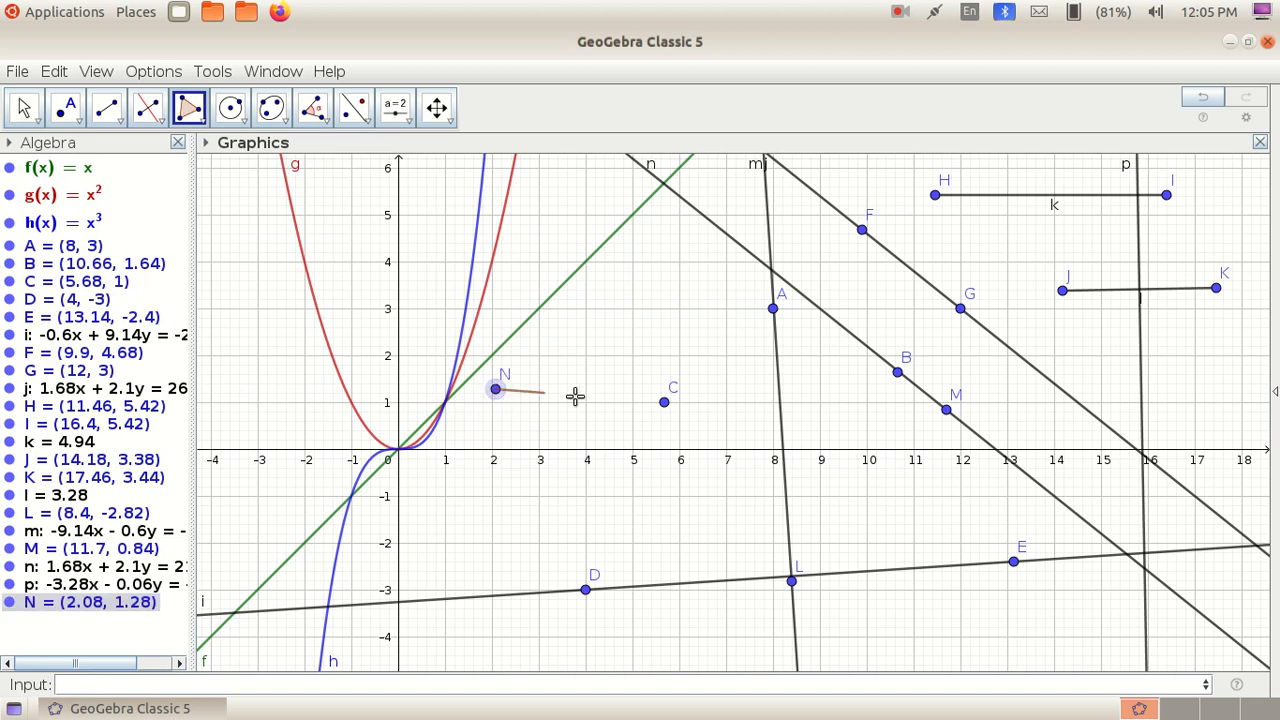
{"action": "left_click", "coordinate": [632, 401]}
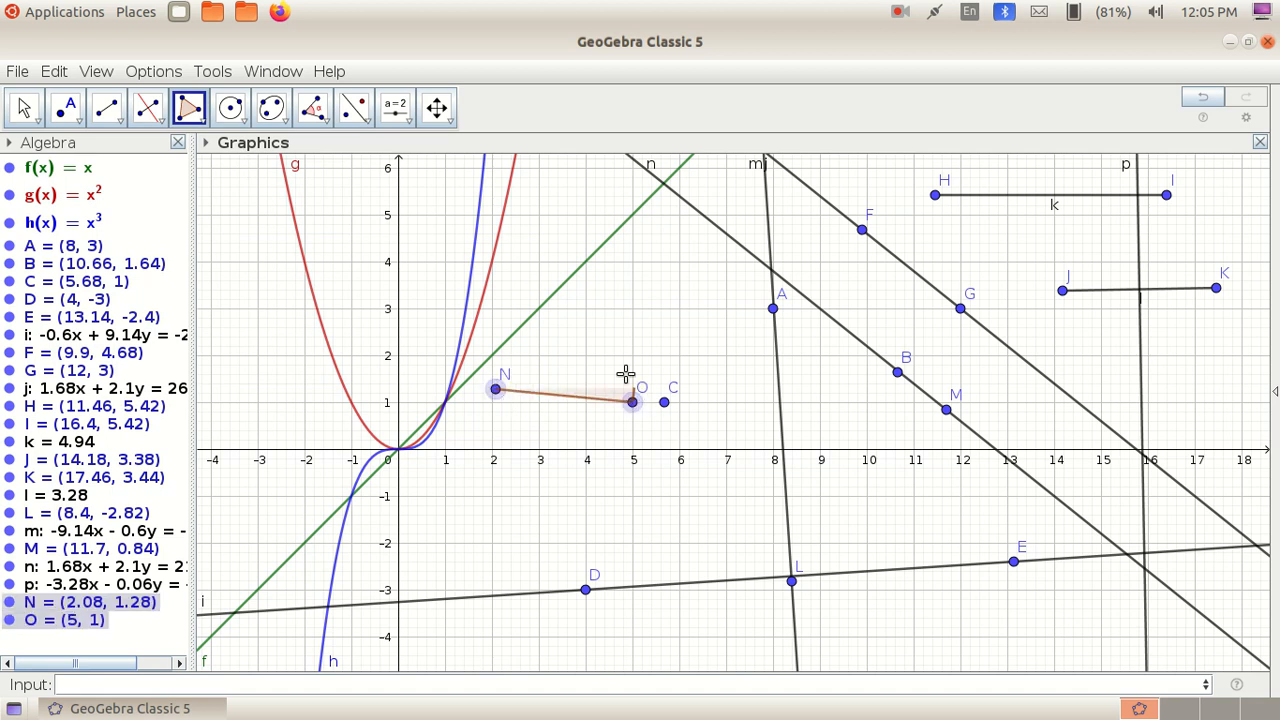
{"action": "left_click", "coordinate": [578, 215]}
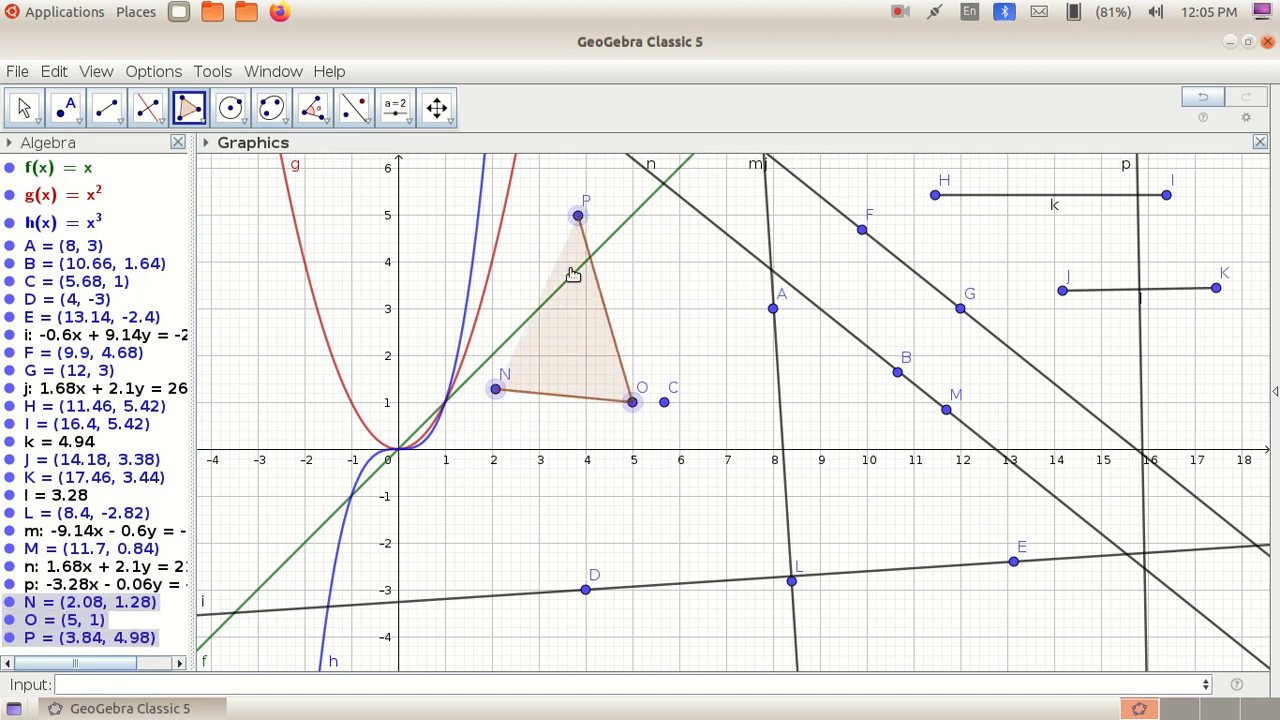
{"action": "left_click", "coordinate": [495, 389]}
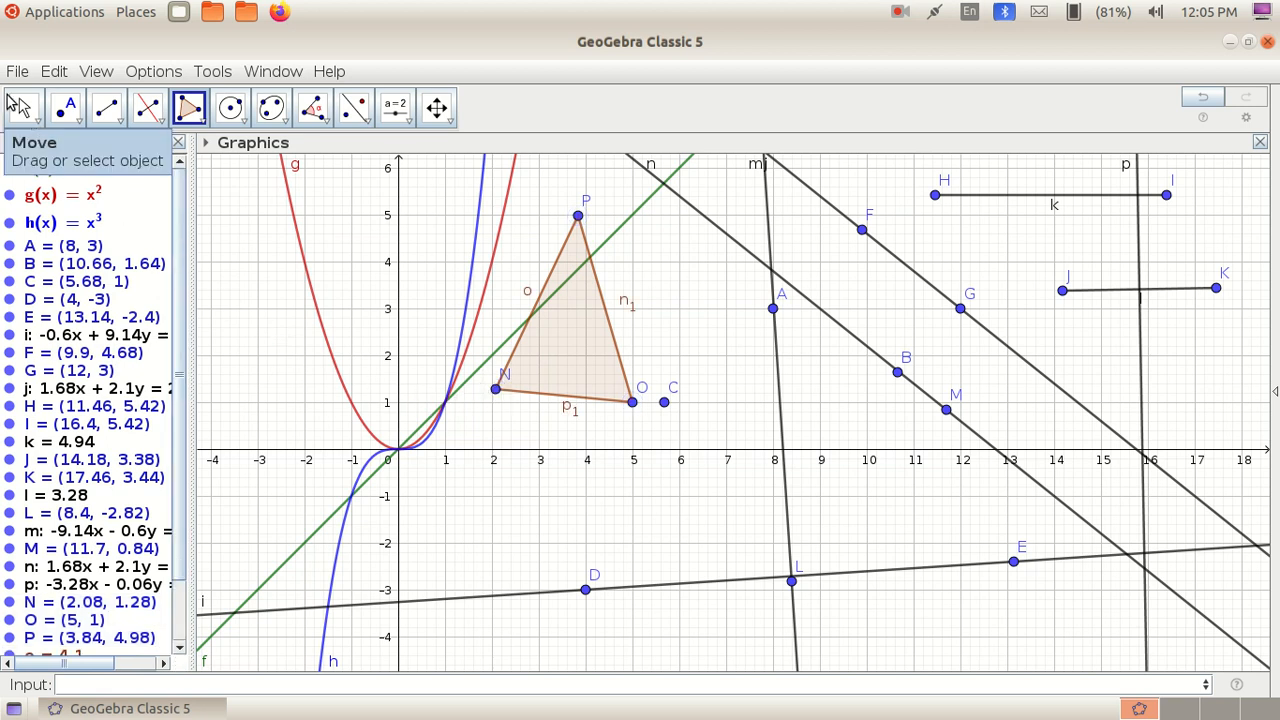
{"action": "left_click", "coordinate": [25, 108]}
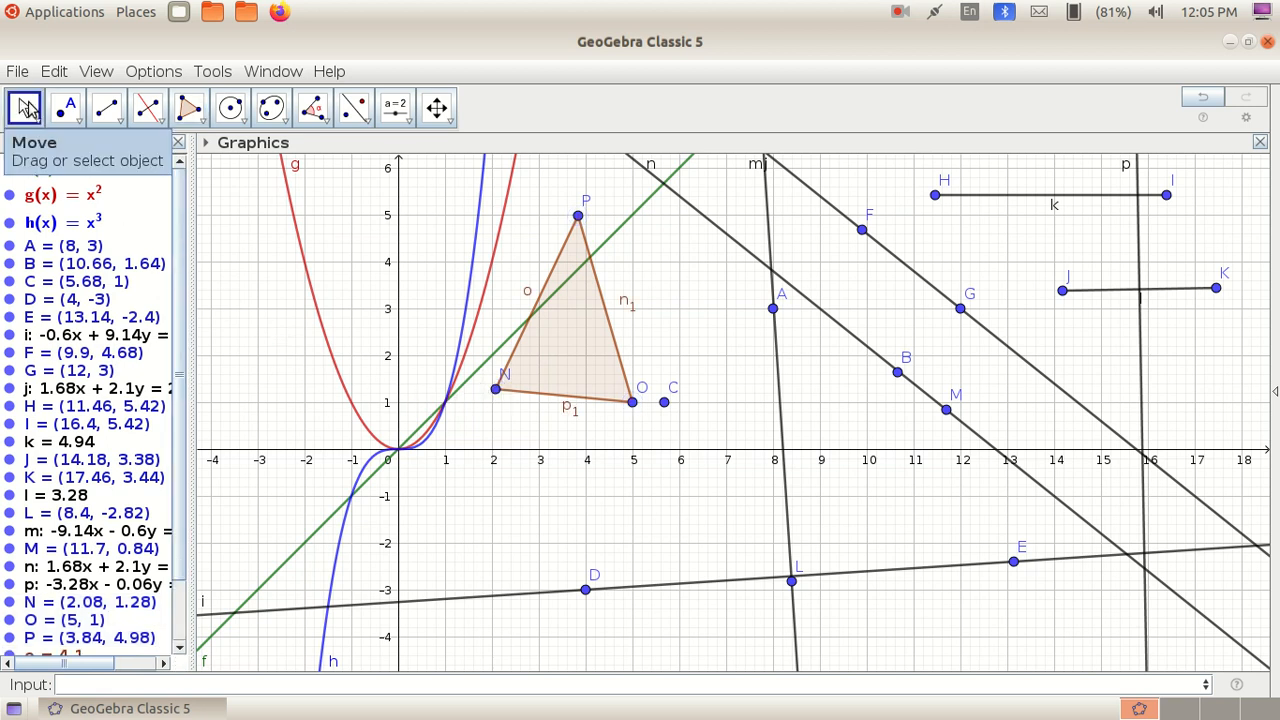
Draw a circle centred at about (2.7, -1.7) that passes through a new point at about (6.7, -1.8).
{"action": "left_click", "coordinate": [246, 119]}
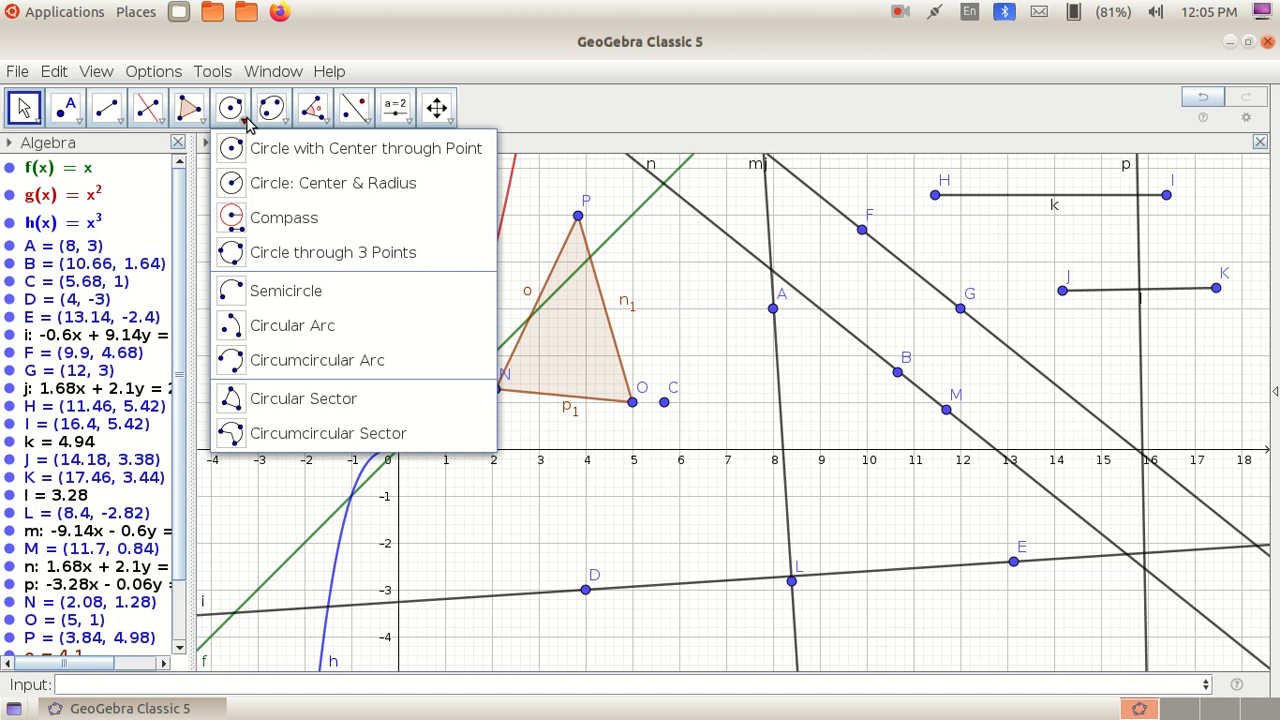
{"action": "left_click", "coordinate": [313, 150]}
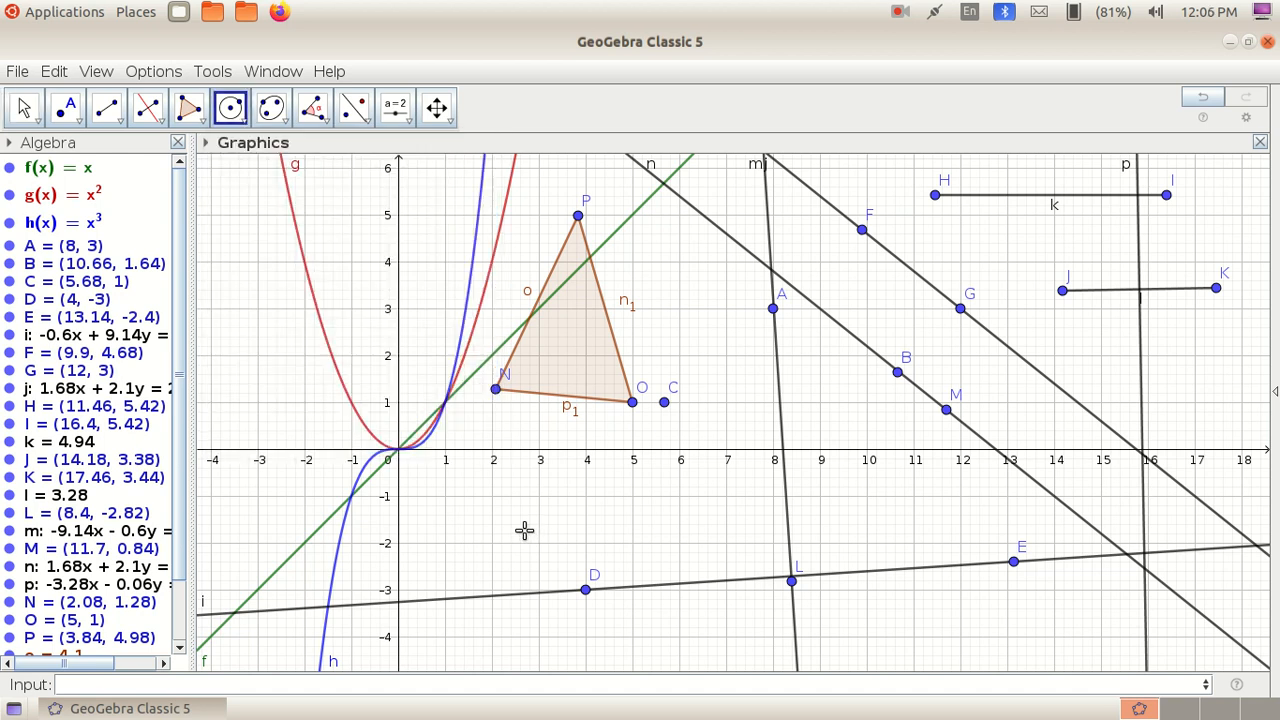
{"action": "left_click", "coordinate": [524, 530]}
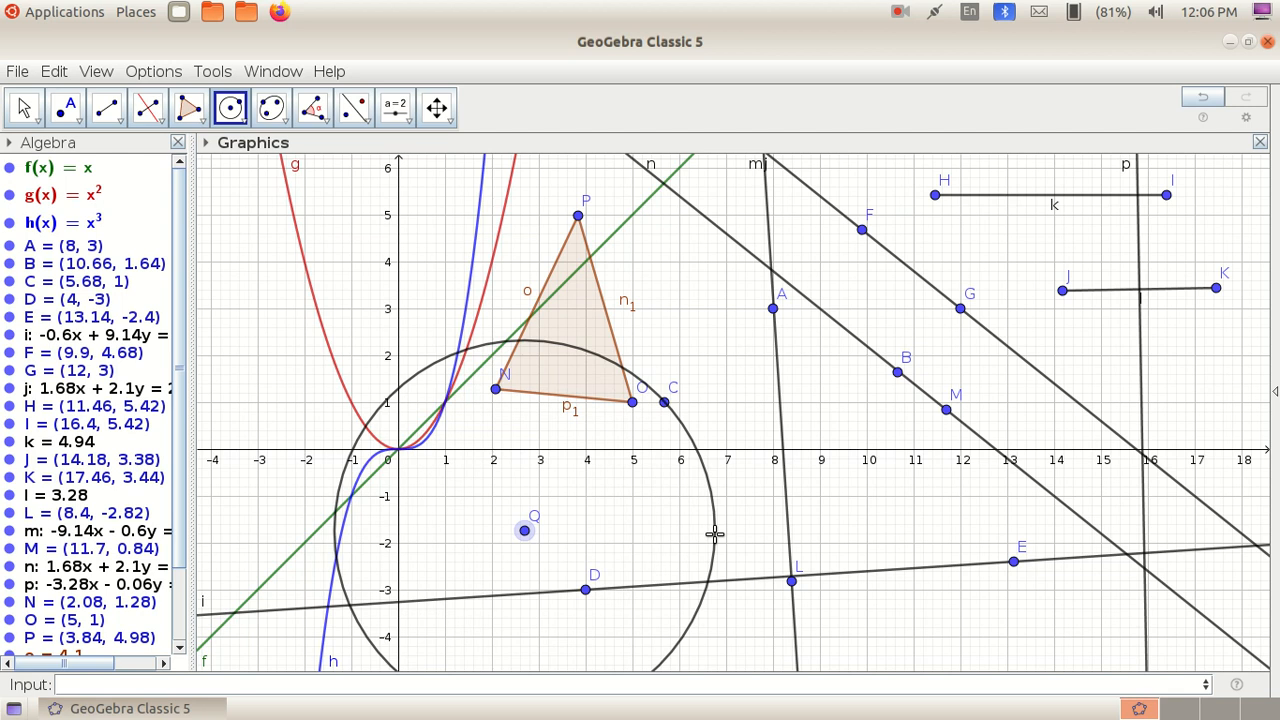
{"action": "left_click", "coordinate": [714, 534]}
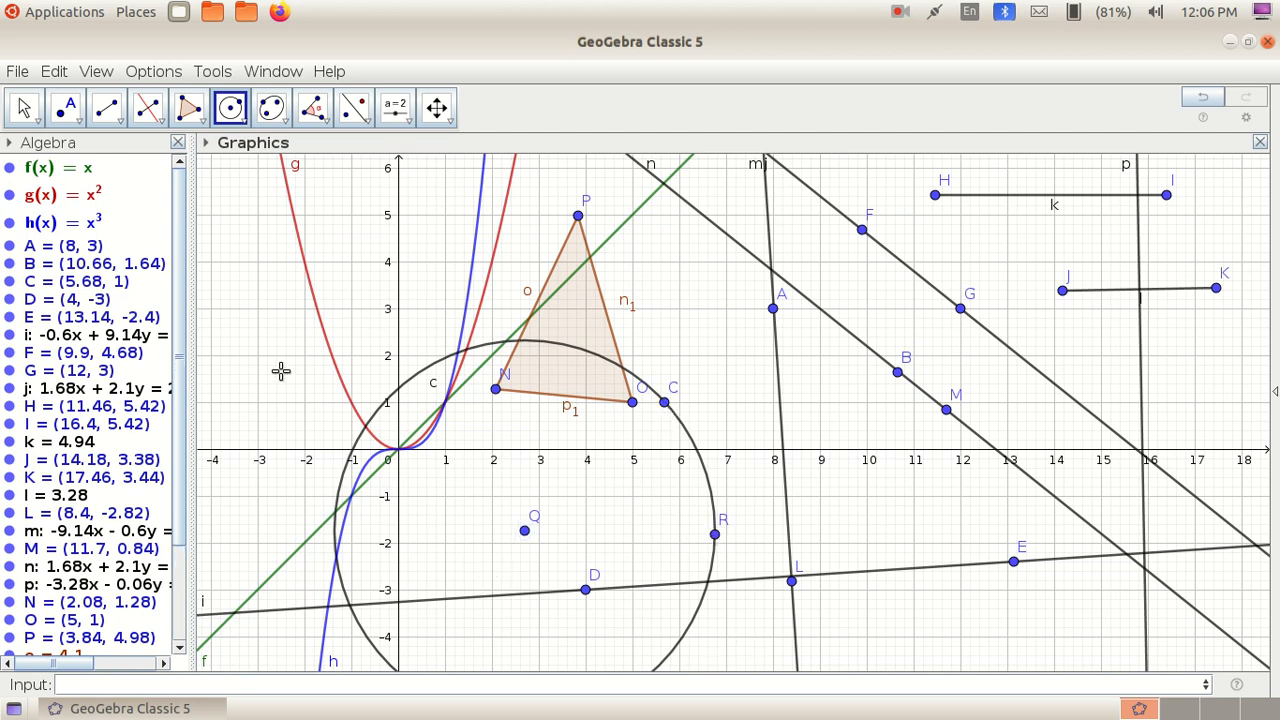
Create a circle of radius 2 from centre and radius, centred at about (-3.5, 4).
{"action": "left_click", "coordinate": [247, 124]}
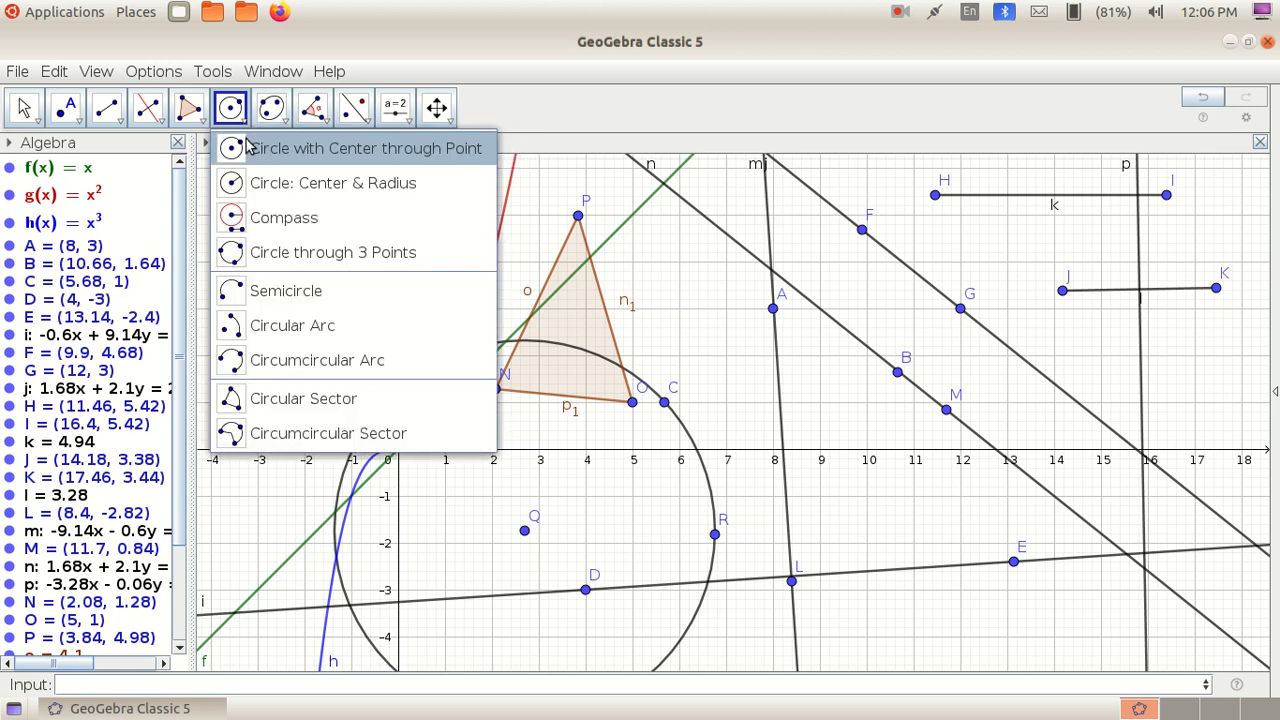
{"action": "left_click", "coordinate": [325, 190]}
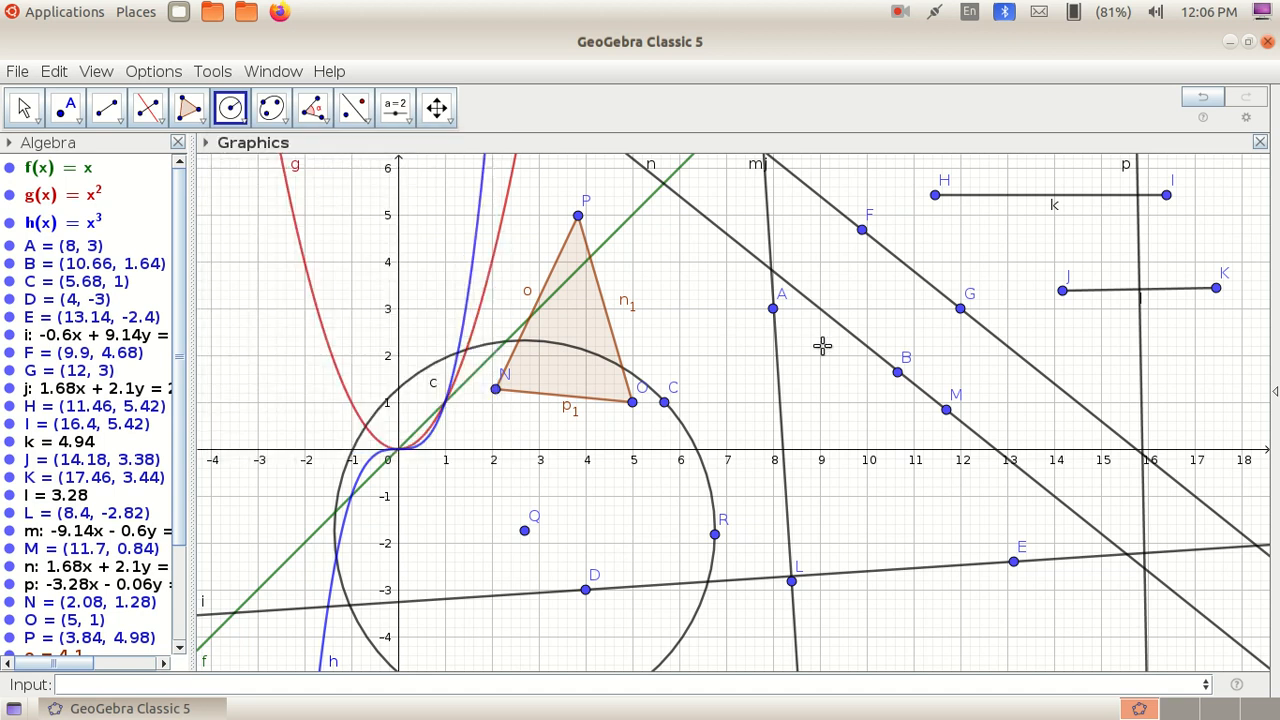
{"action": "left_click", "coordinate": [235, 264]}
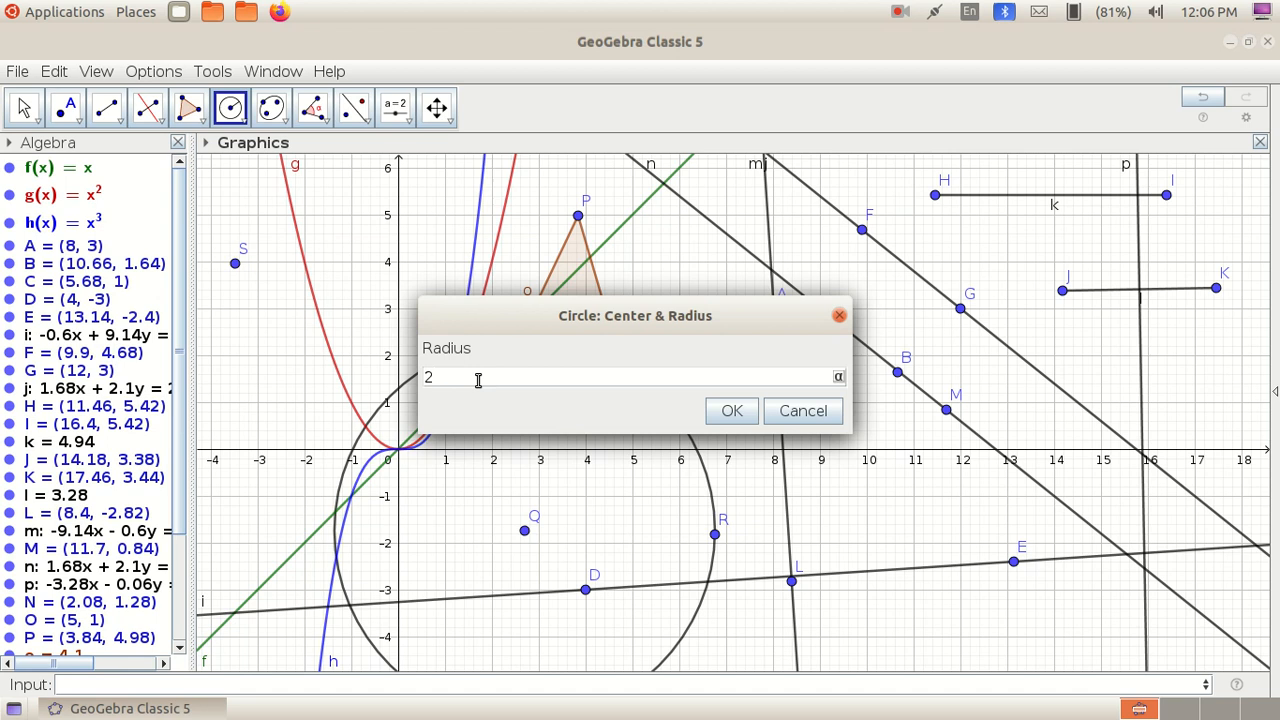
{"action": "left_click", "coordinate": [730, 411]}
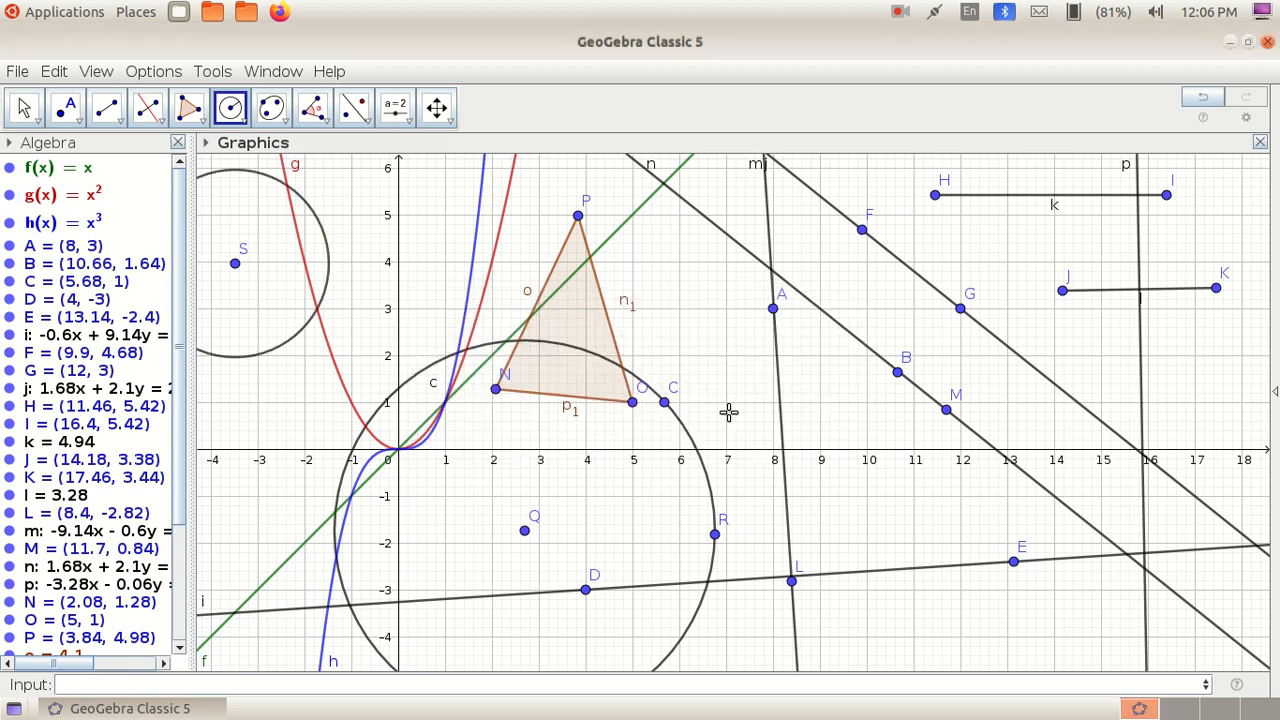
Draw another circle centred at about (-3.5, 3.6) with a radius of about 3, and return to the Move tool.
{"action": "left_click", "coordinate": [236, 282]}
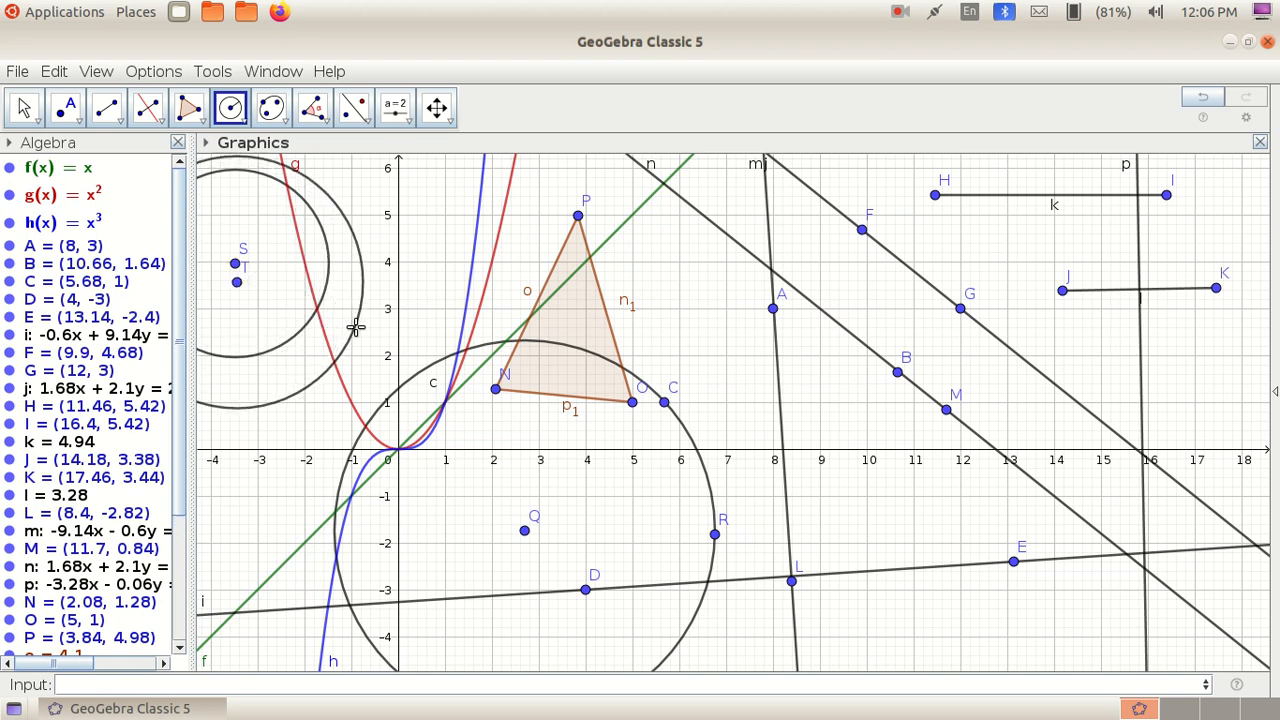
{"action": "left_click", "coordinate": [236, 264]}
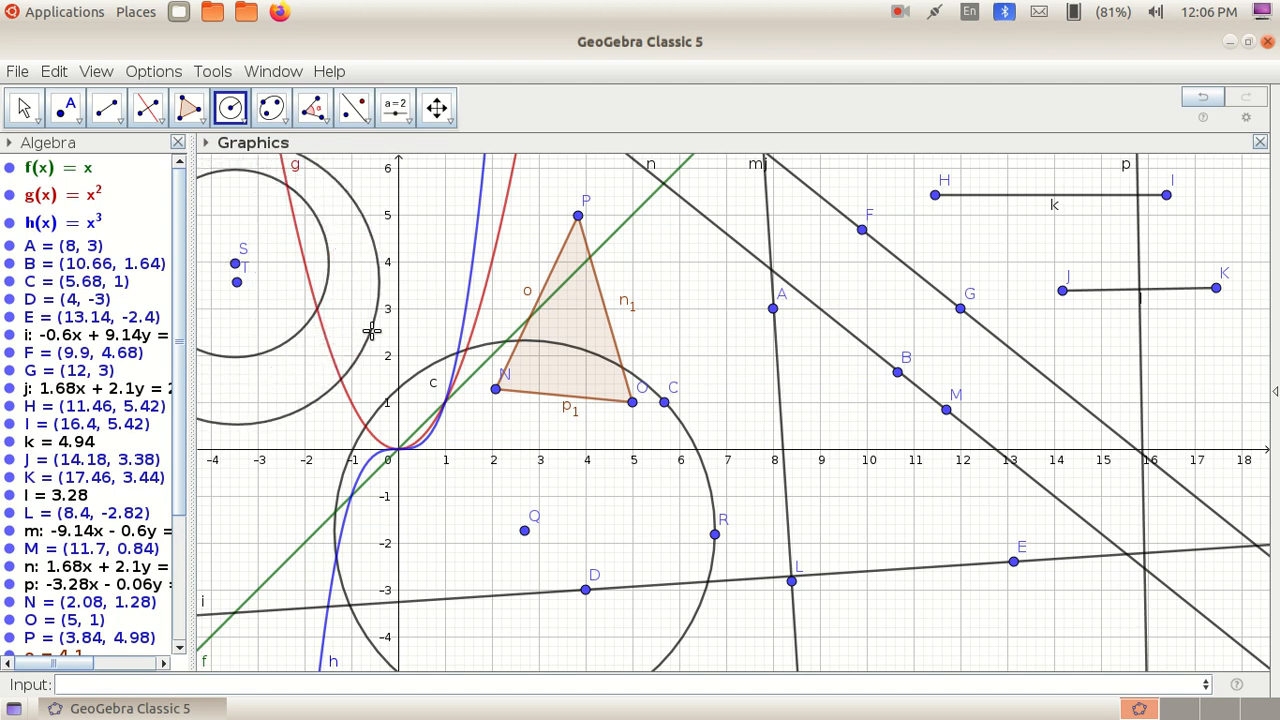
{"action": "left_click", "coordinate": [371, 331]}
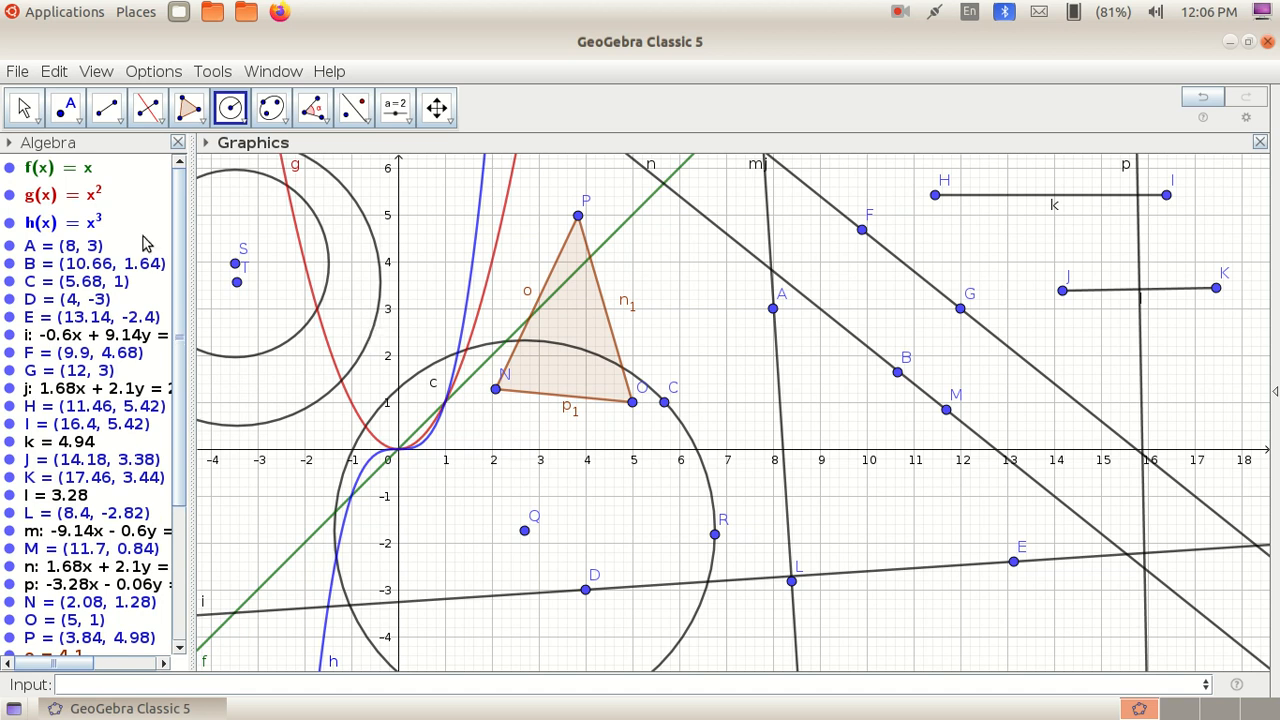
{"action": "left_click", "coordinate": [25, 107]}
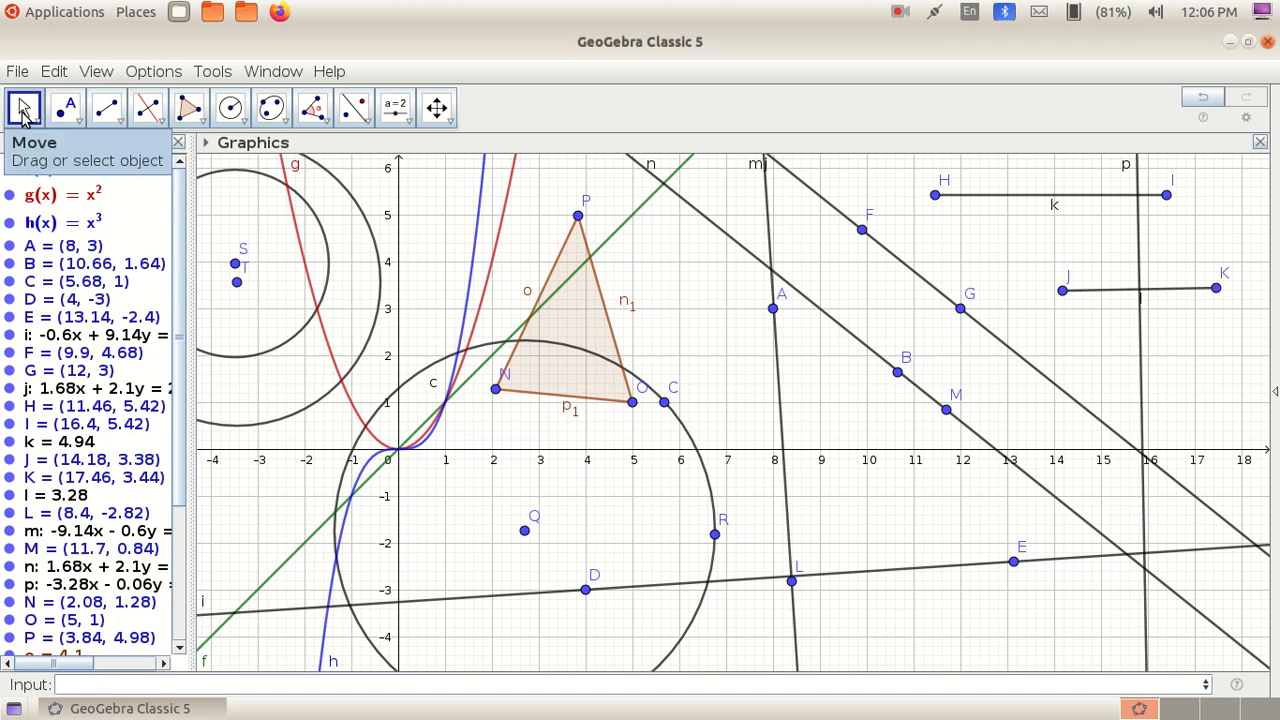
{"action": "left_click", "coordinate": [246, 120]}
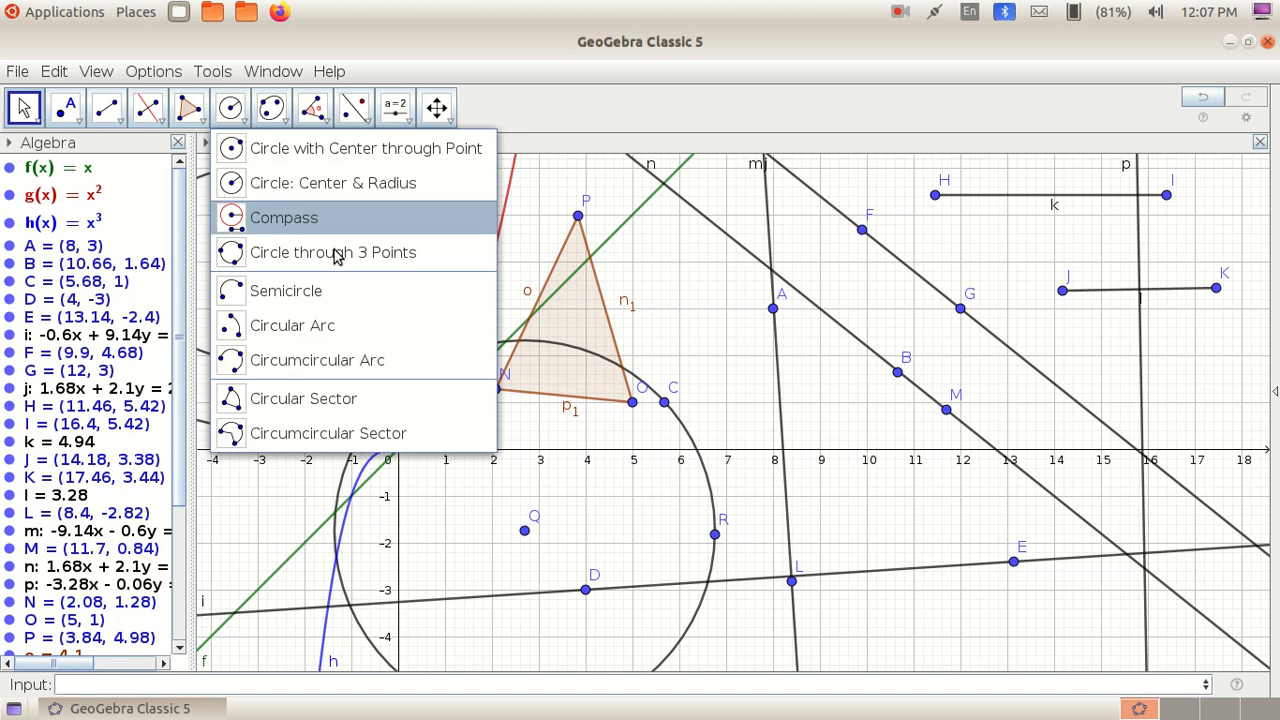
{"action": "left_click", "coordinate": [287, 118]}
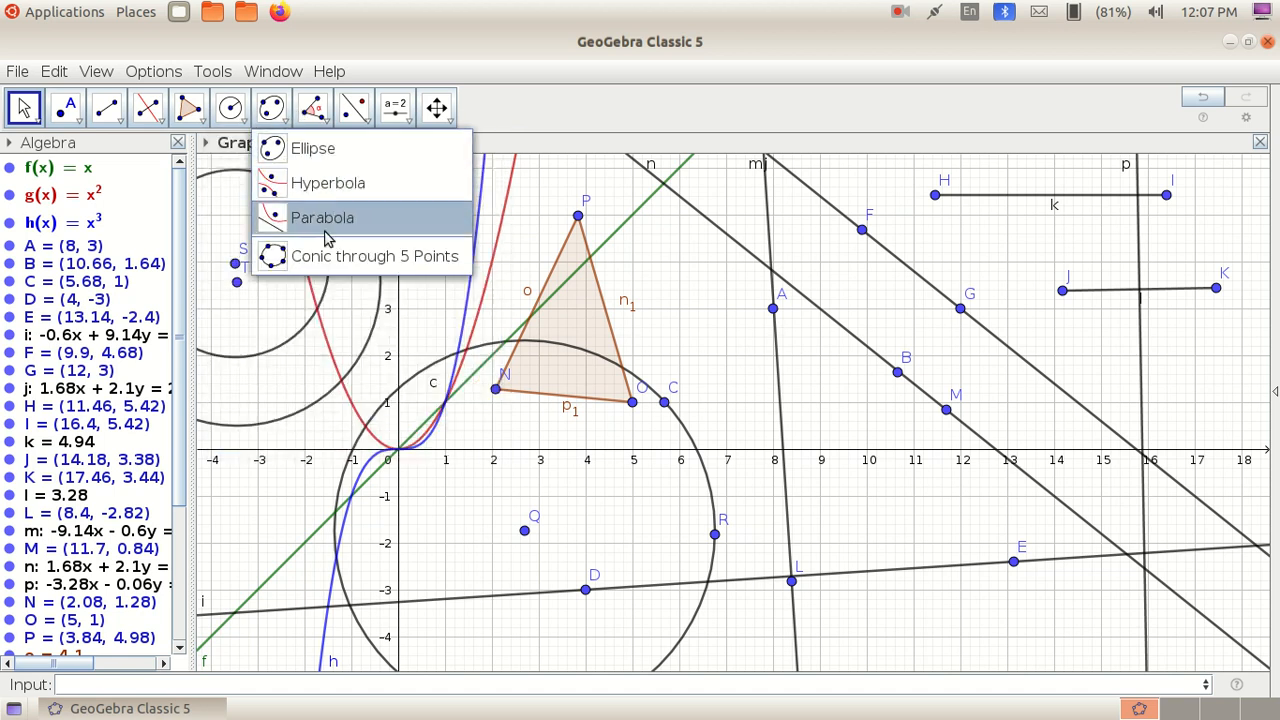
{"action": "left_click", "coordinate": [314, 118]}
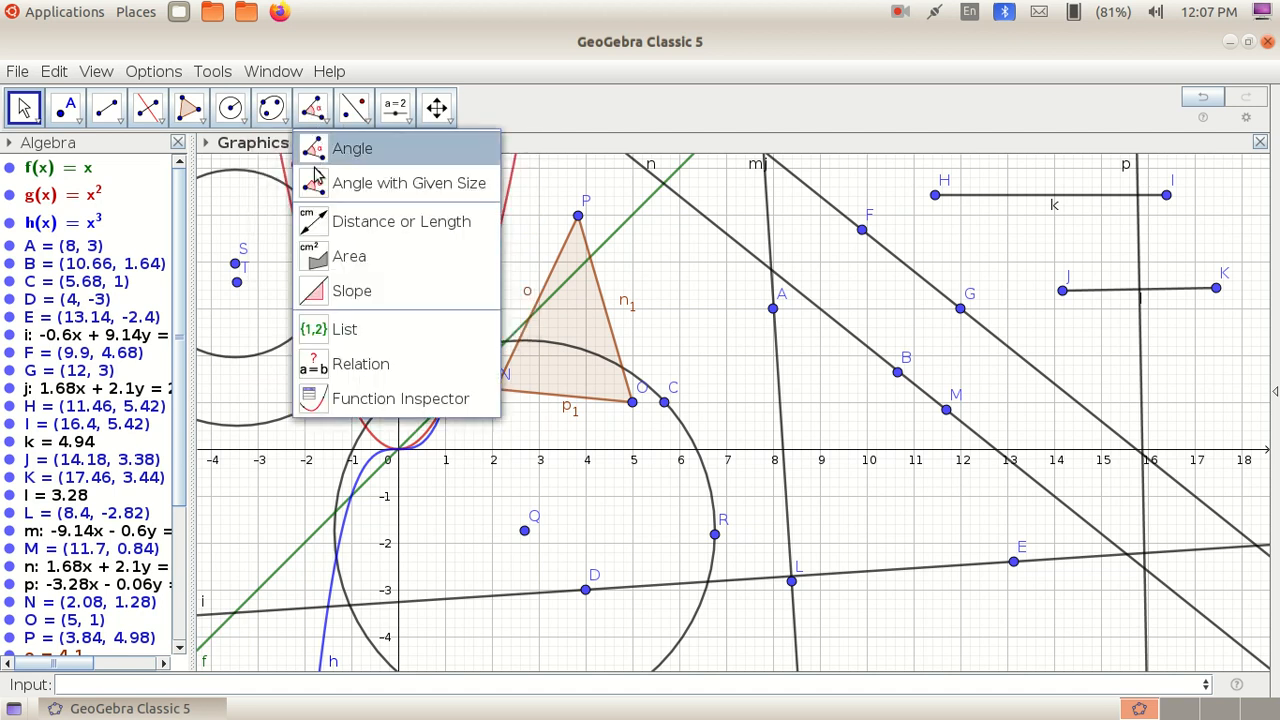
{"action": "left_click", "coordinate": [361, 118]}
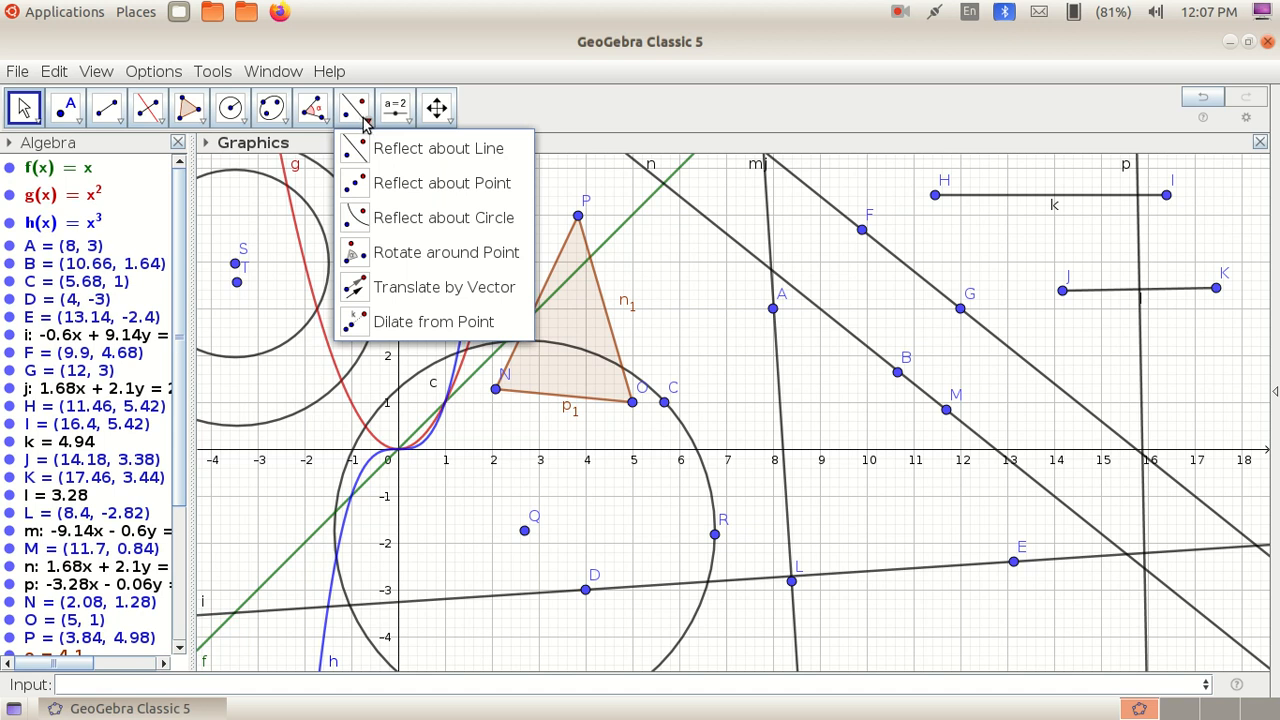
Create a number slider a from -5 to 5 with increment 0.1, starting at about (5.8, 3.4).
{"action": "left_click", "coordinate": [405, 119]}
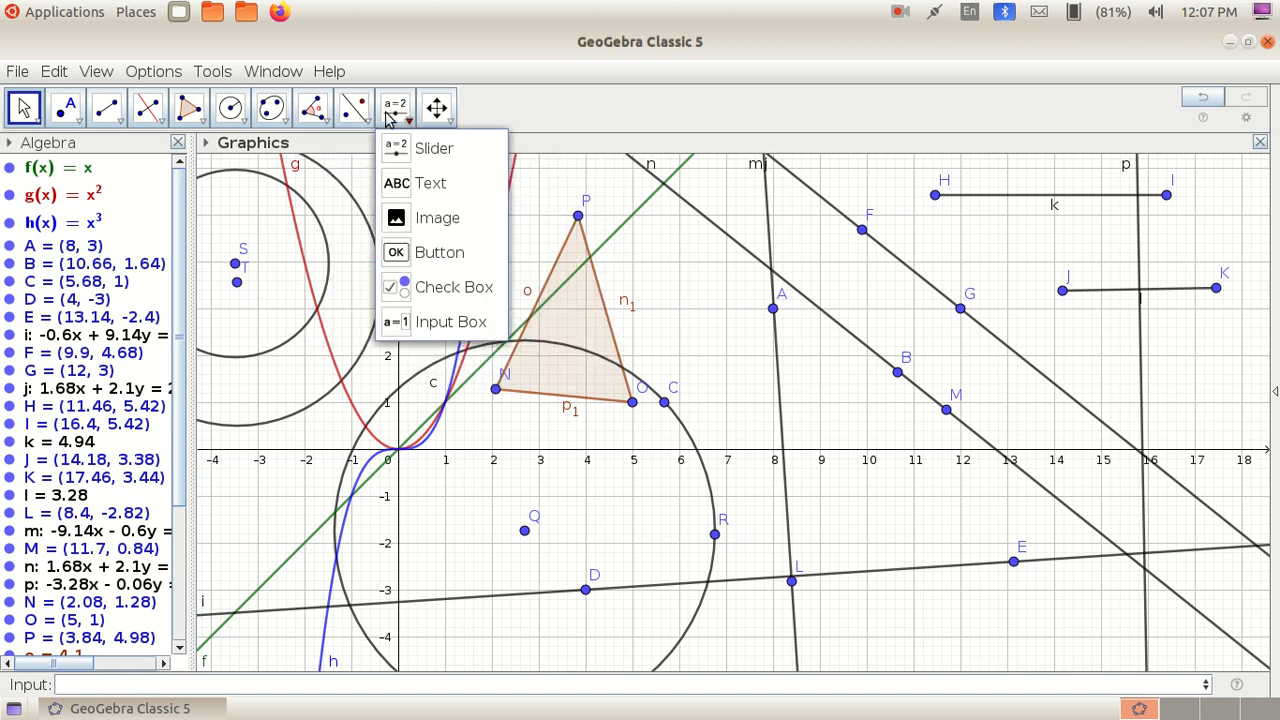
{"action": "left_click", "coordinate": [435, 155]}
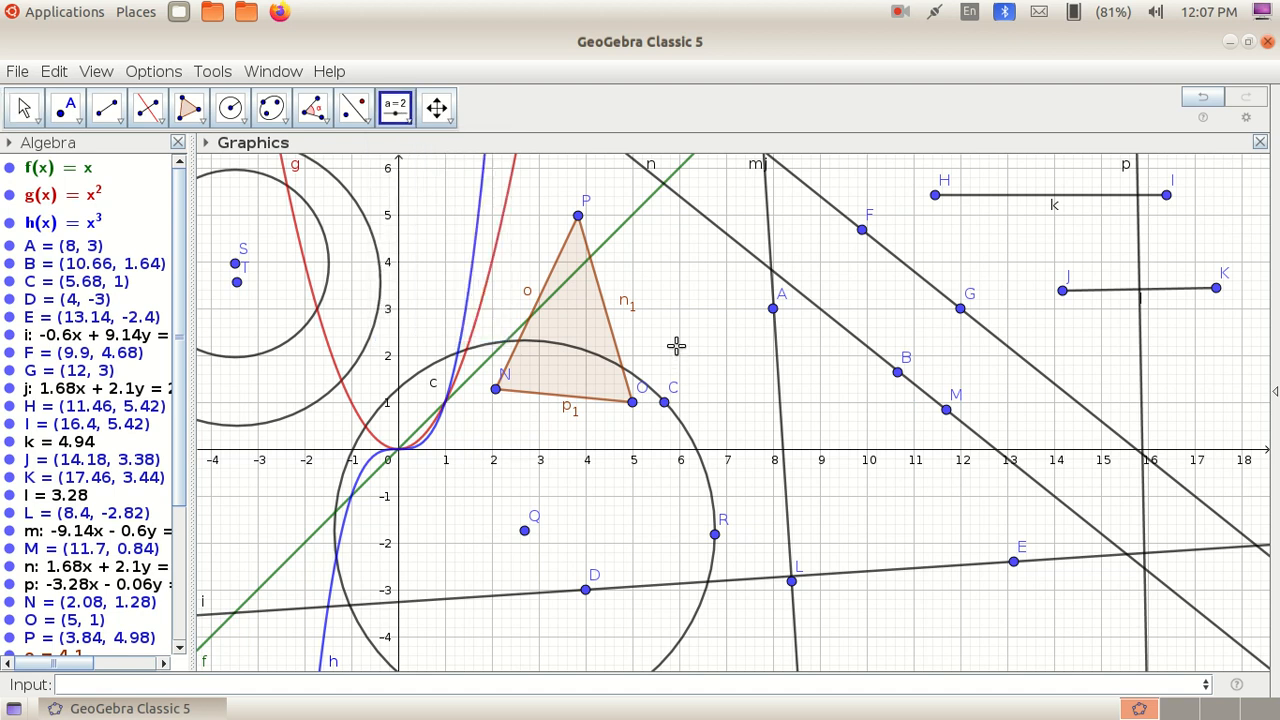
{"action": "left_click", "coordinate": [670, 287]}
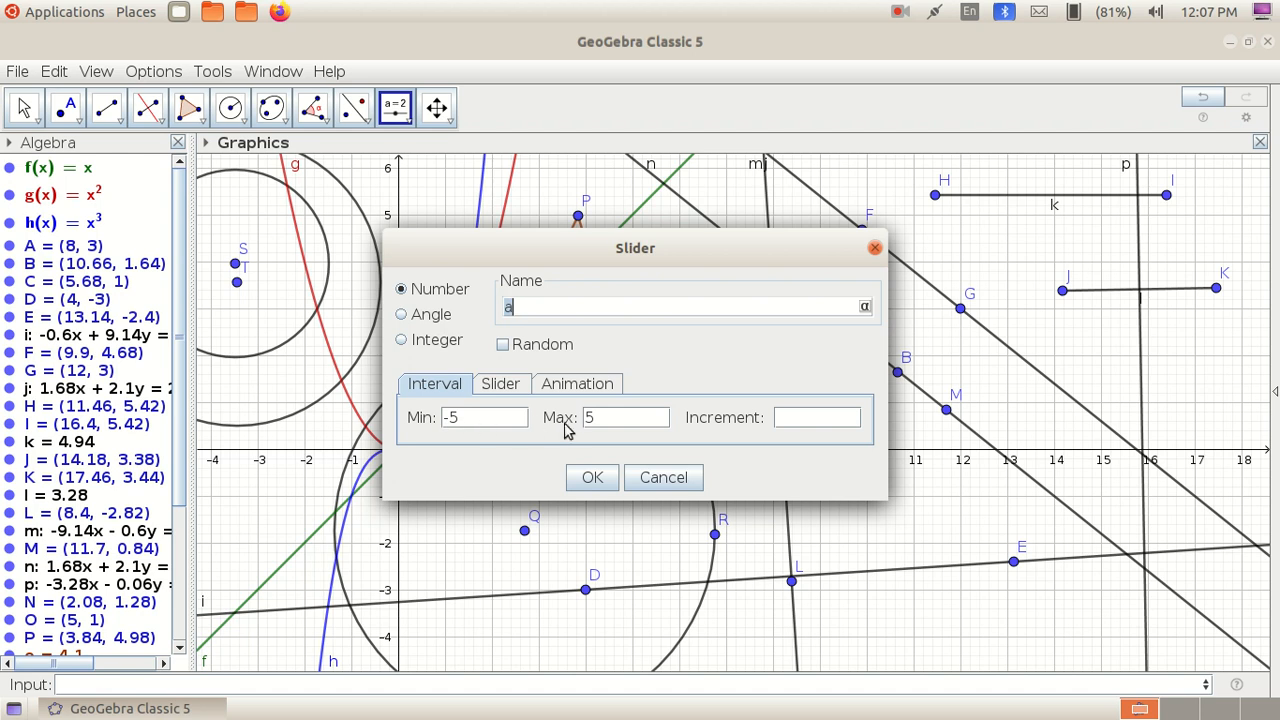
{"action": "left_click", "coordinate": [788, 421]}
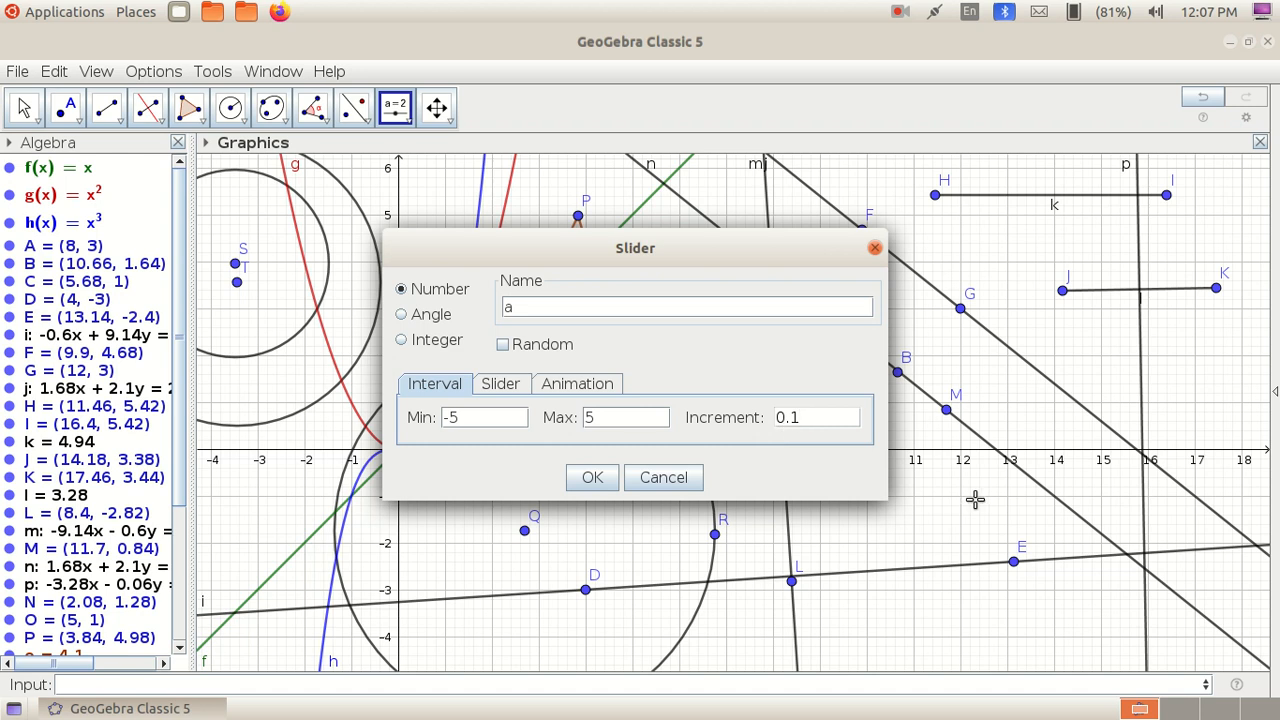
{"action": "left_click", "coordinate": [590, 477]}
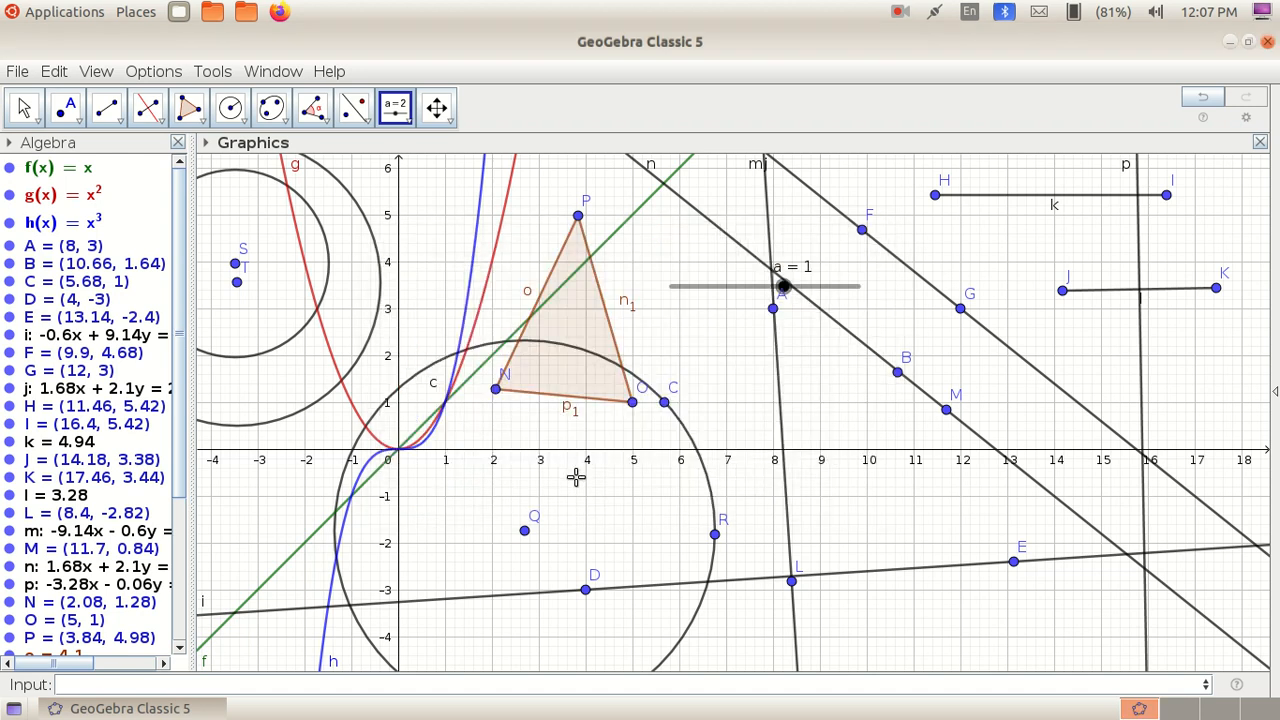
{"action": "left_click", "coordinate": [752, 287]}
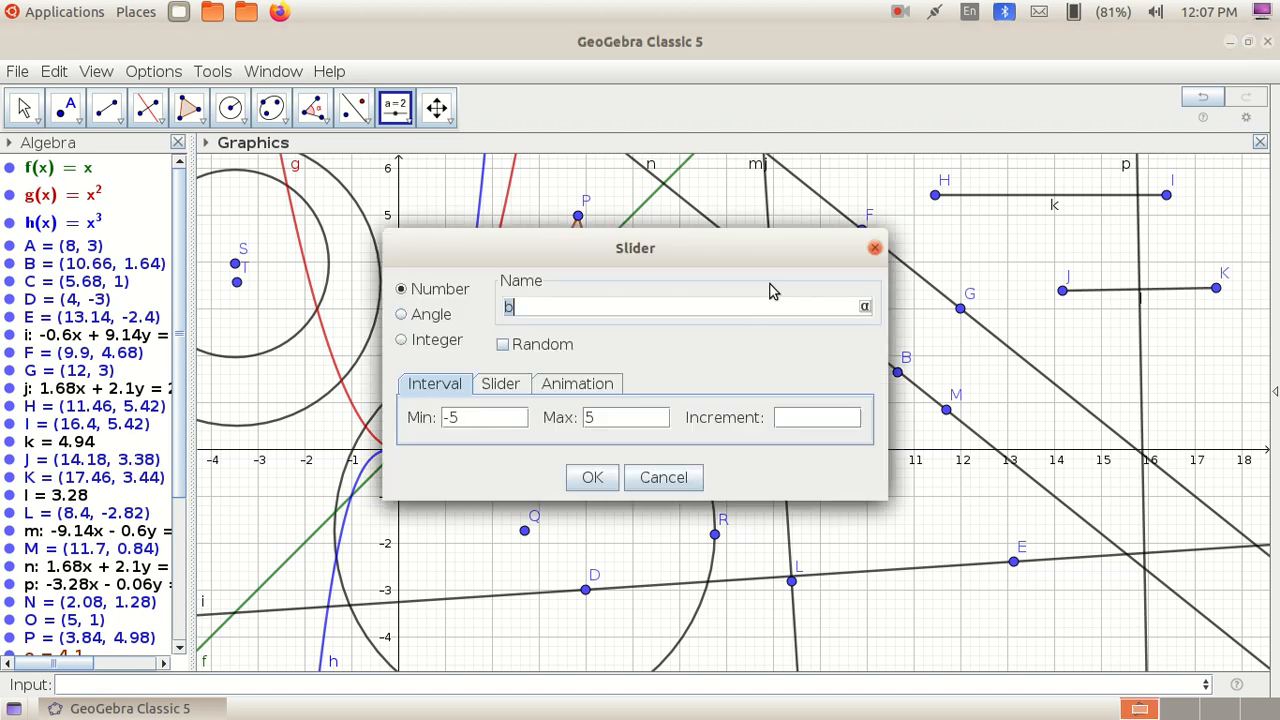
{"action": "left_click", "coordinate": [665, 480]}
With the Move tool, slide a down and back up to the value 3.3.
{"action": "left_click", "coordinate": [24, 110]}
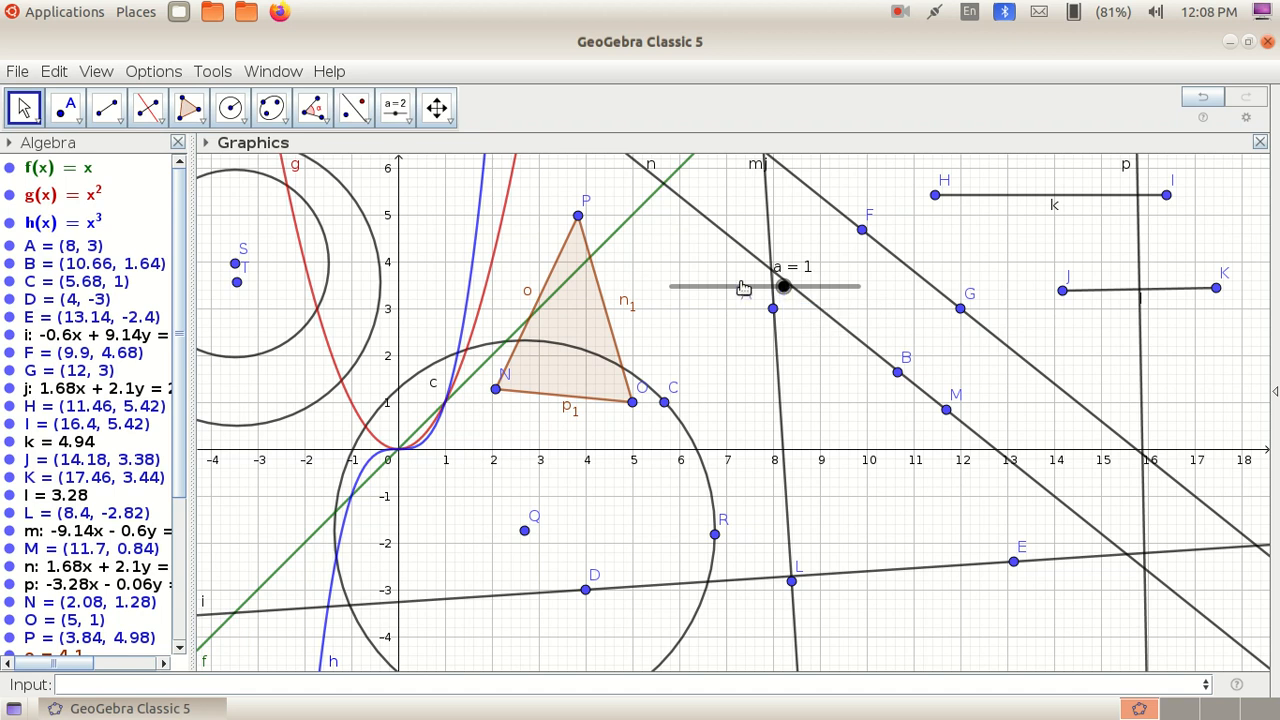
{"action": "left_click_drag", "start_coordinate": [786, 289], "coordinate": [736, 287]}
{"action": "left_click_drag", "start_coordinate": [696, 286], "coordinate": [826, 287]}
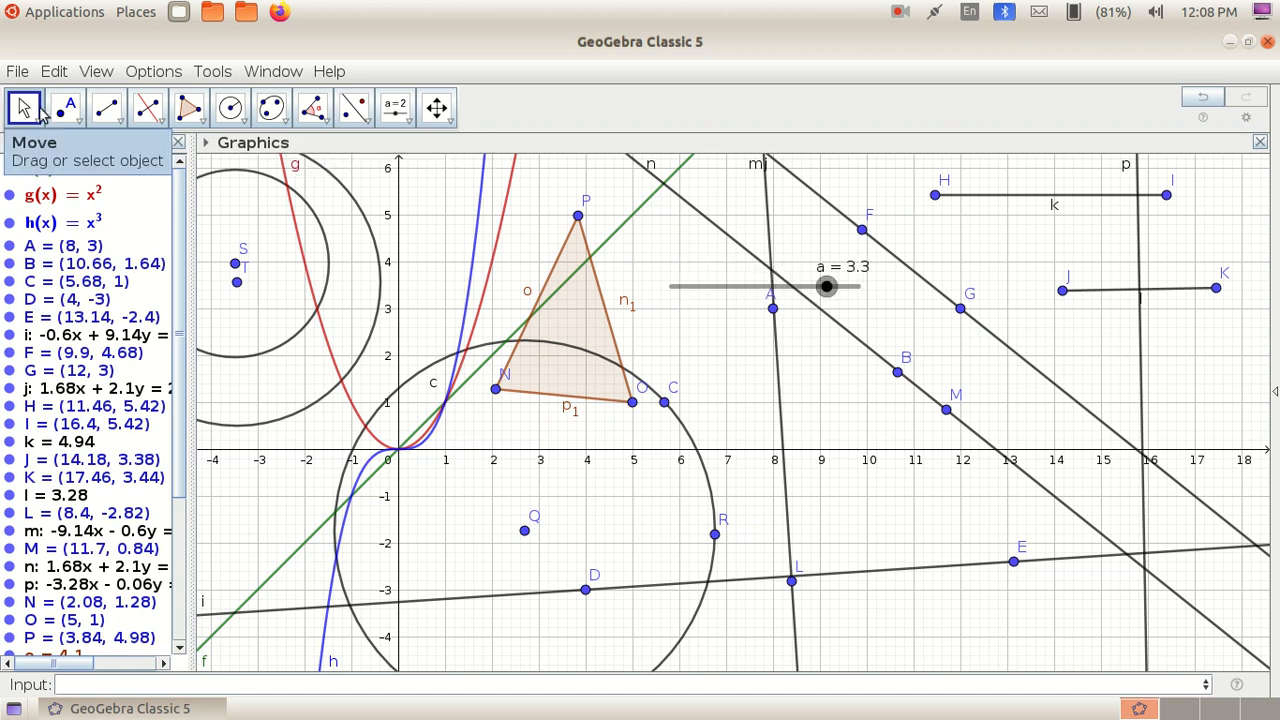
Insert the text "abcd" at about (13, 4), between the segments HI and JK.
{"action": "left_click", "coordinate": [406, 120]}
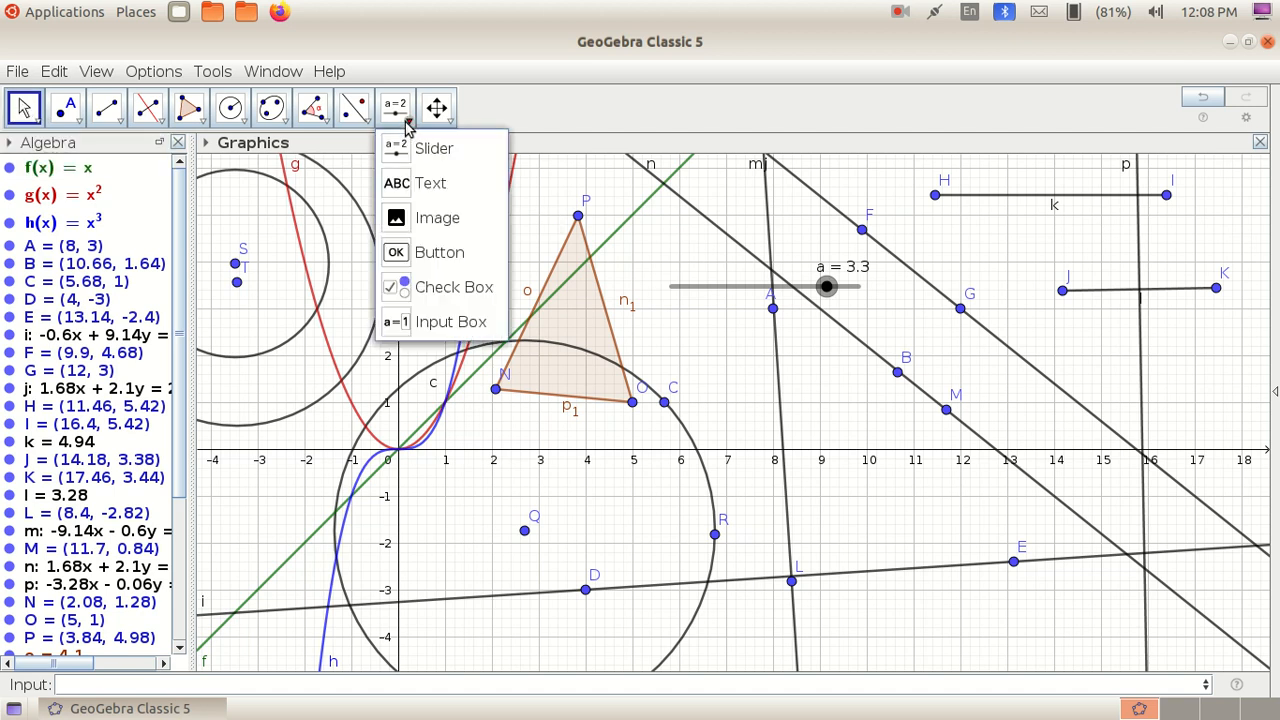
{"action": "left_click", "coordinate": [433, 185]}
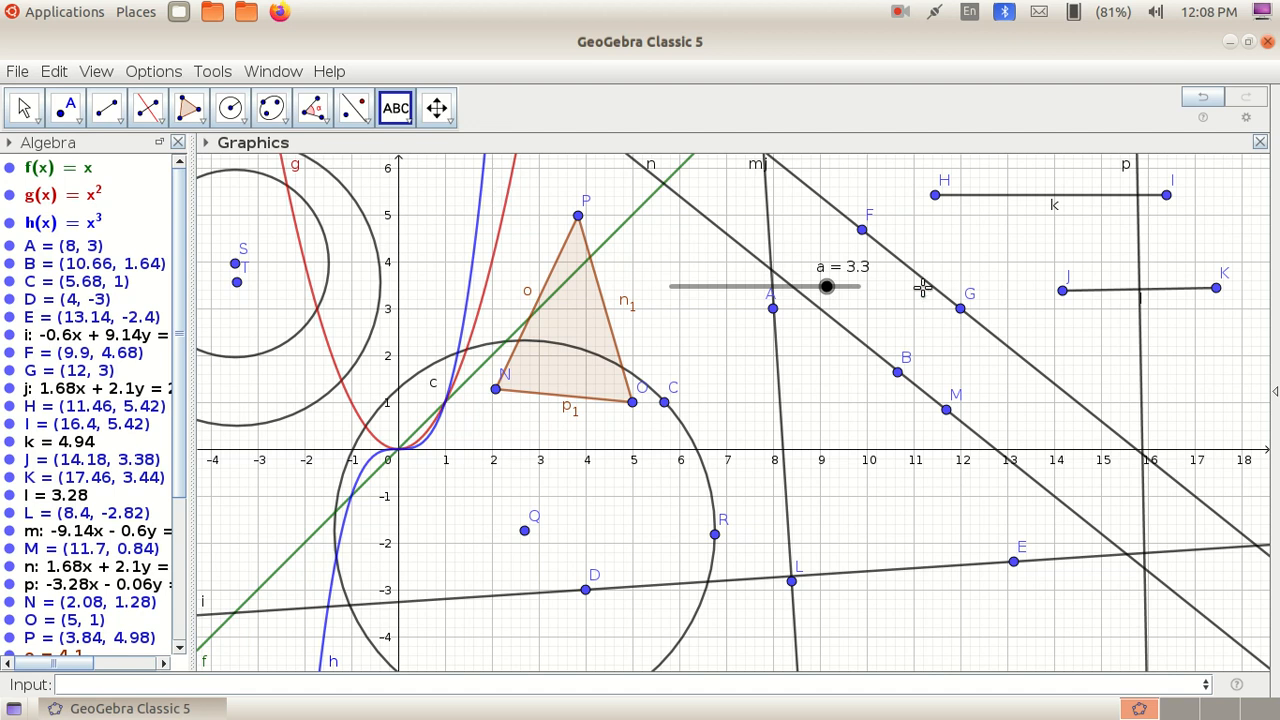
{"action": "left_click", "coordinate": [1012, 254]}
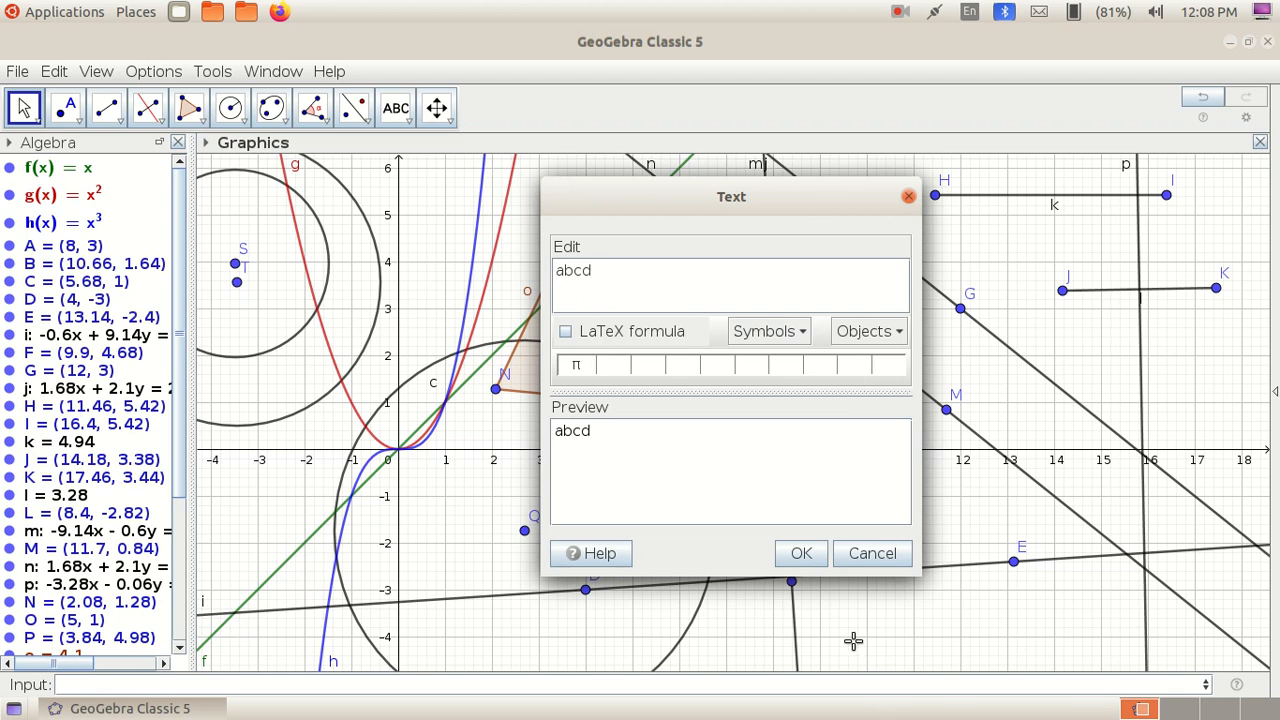
{"action": "left_click", "coordinate": [806, 555]}
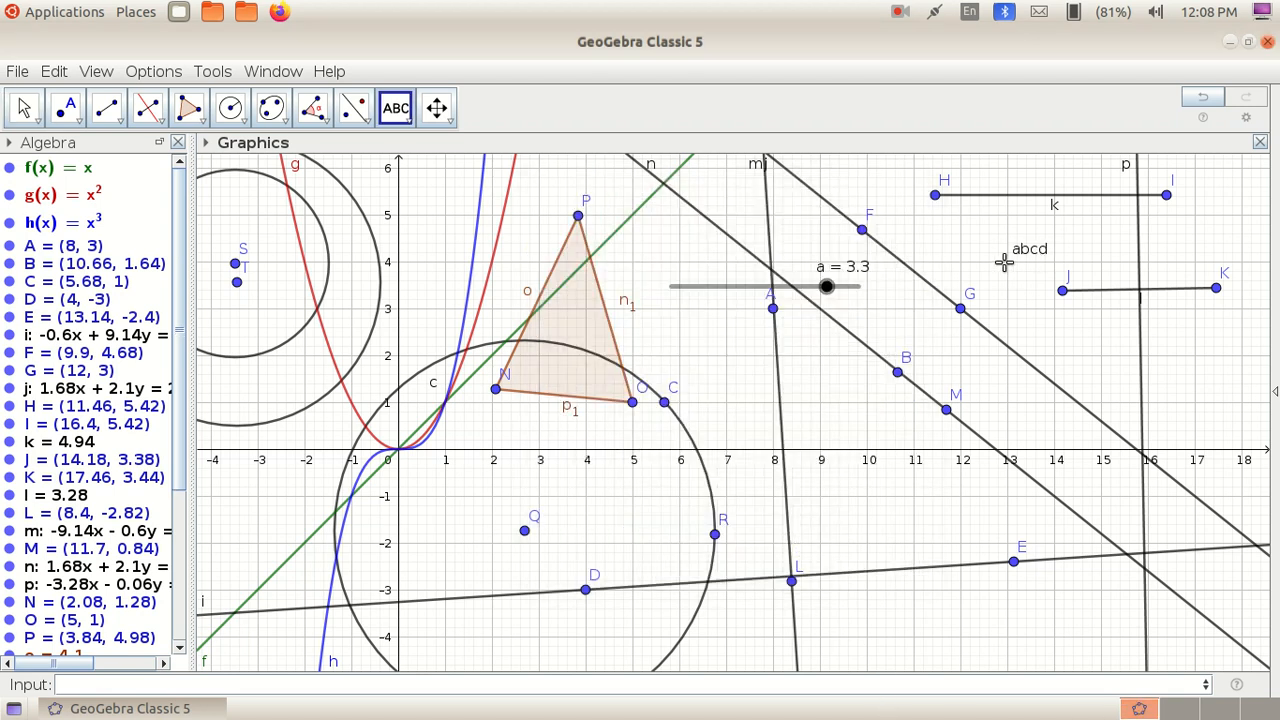
{"action": "left_click", "coordinate": [1031, 255]}
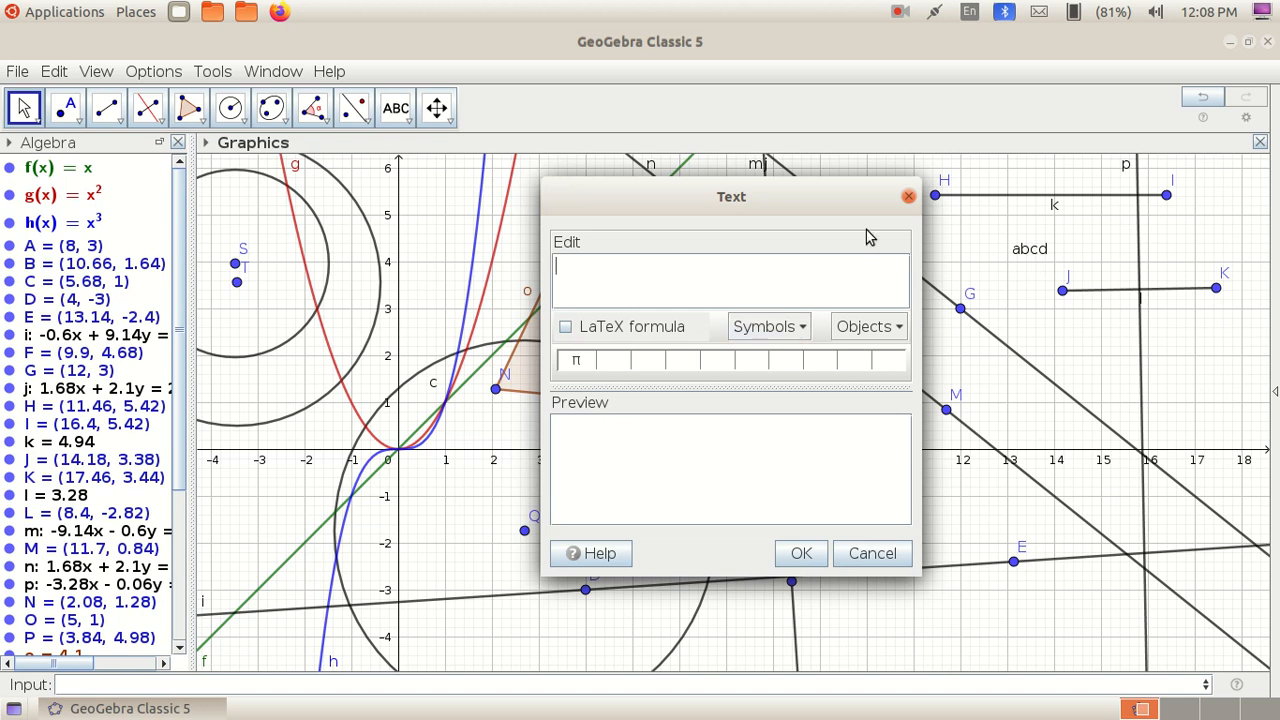
{"action": "left_click", "coordinate": [866, 560]}
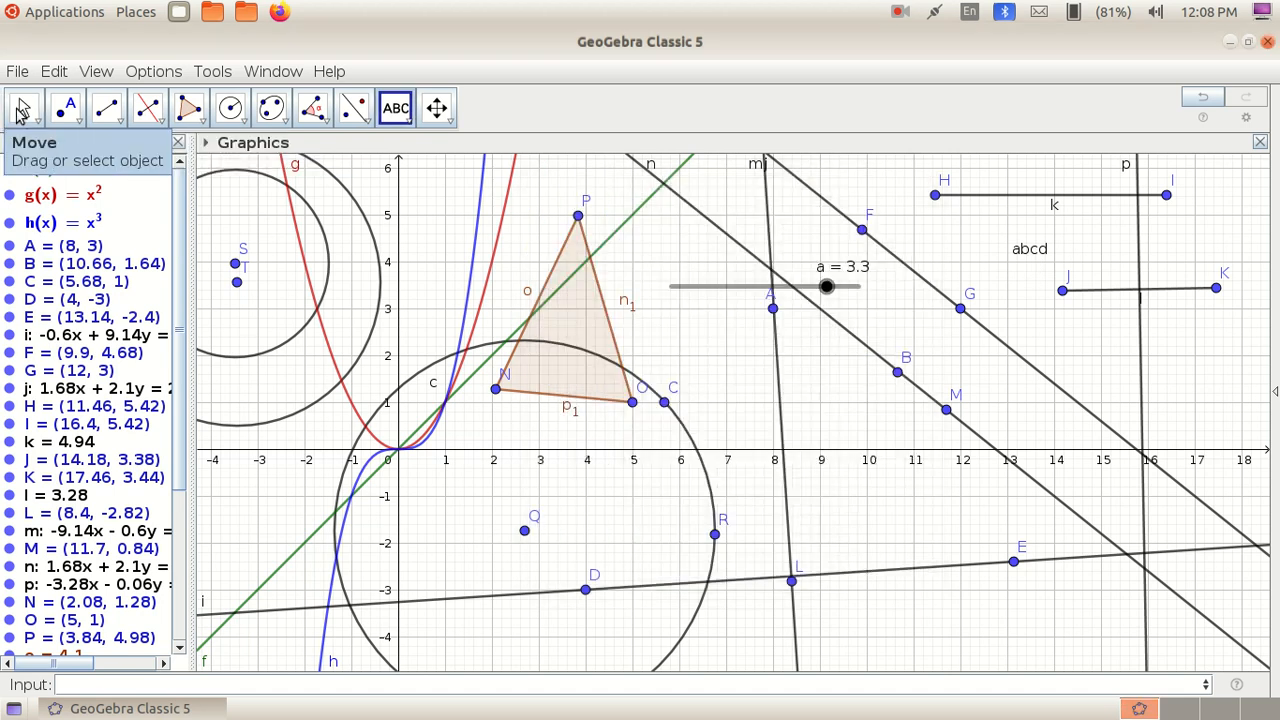
Move the text "abcd" beside the y-axis, to about (0.3, 5.2), using the Move tool.
{"action": "left_click", "coordinate": [24, 110]}
{"action": "left_click", "coordinate": [1031, 252]}
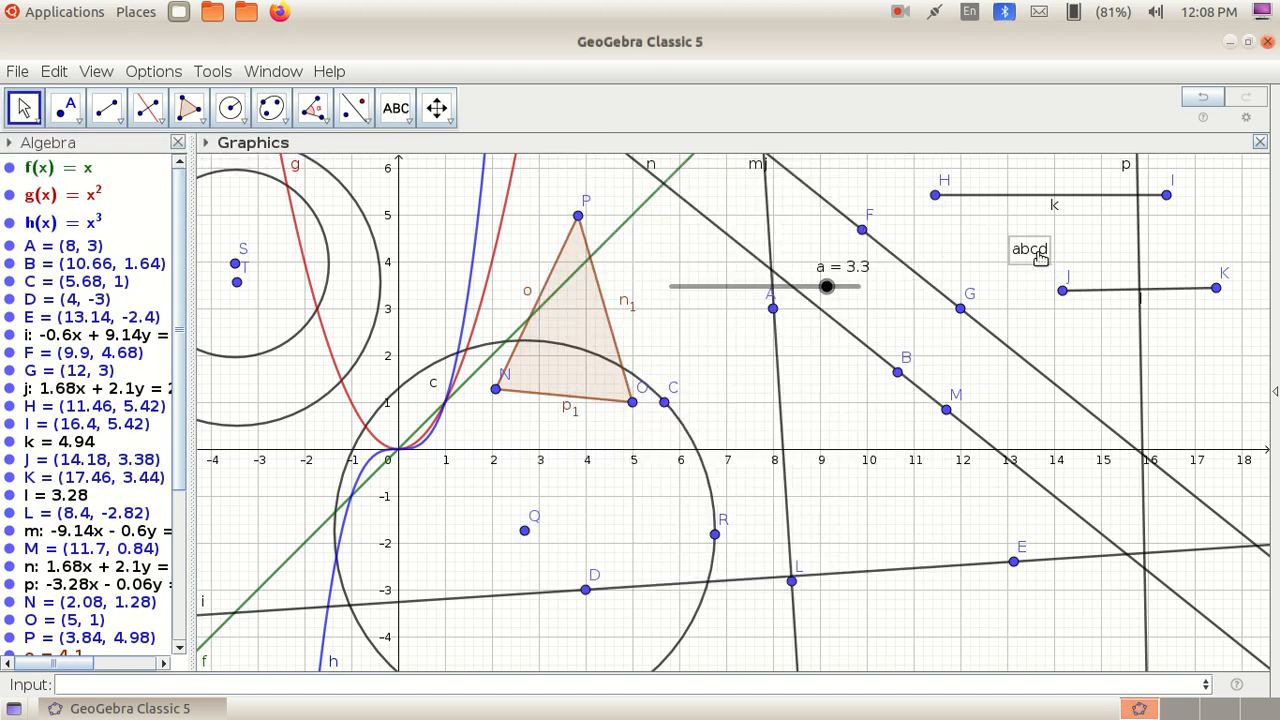
{"action": "left_click_drag", "start_coordinate": [1027, 258], "coordinate": [428, 204]}
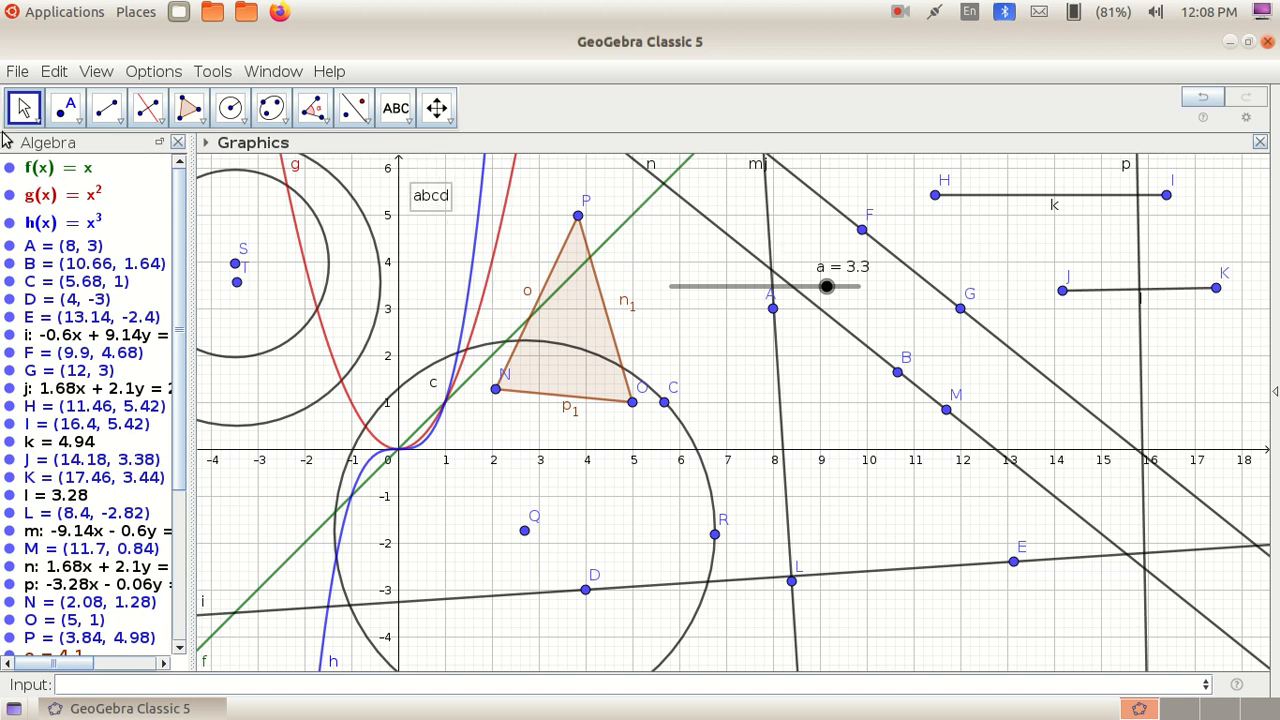
{"action": "left_click", "coordinate": [22, 110]}
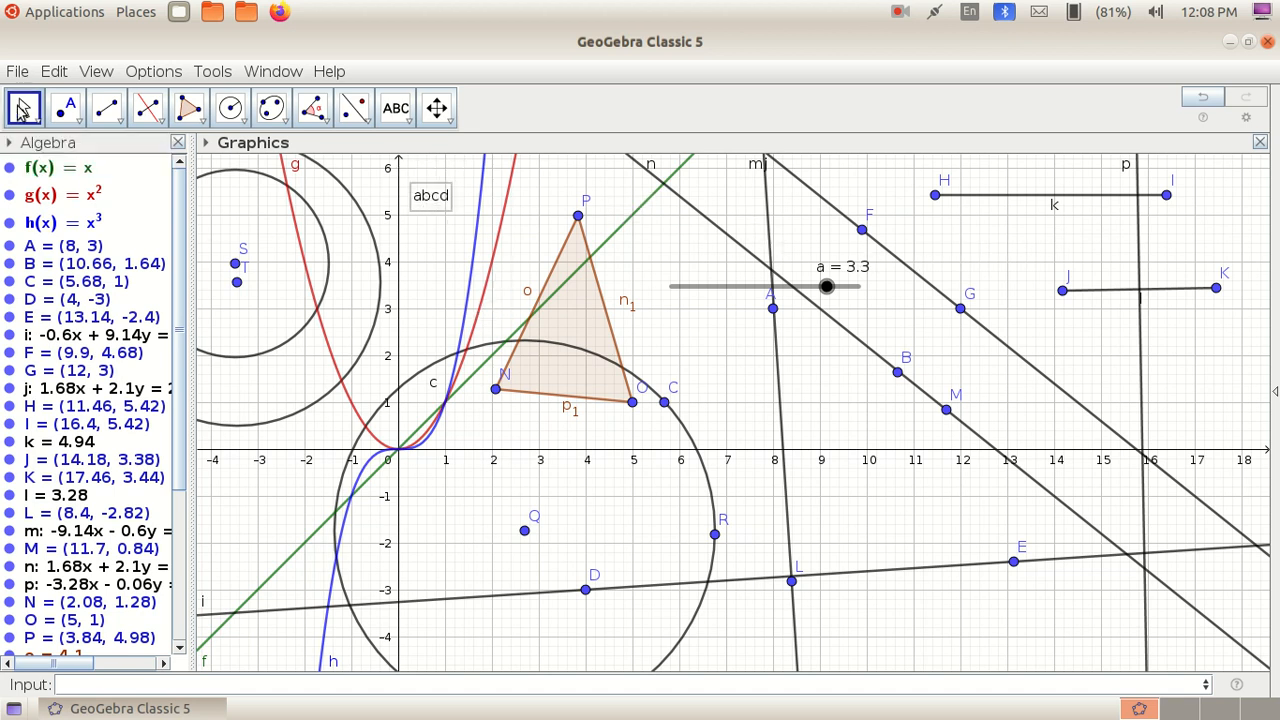
{"action": "left_click", "coordinate": [409, 121]}
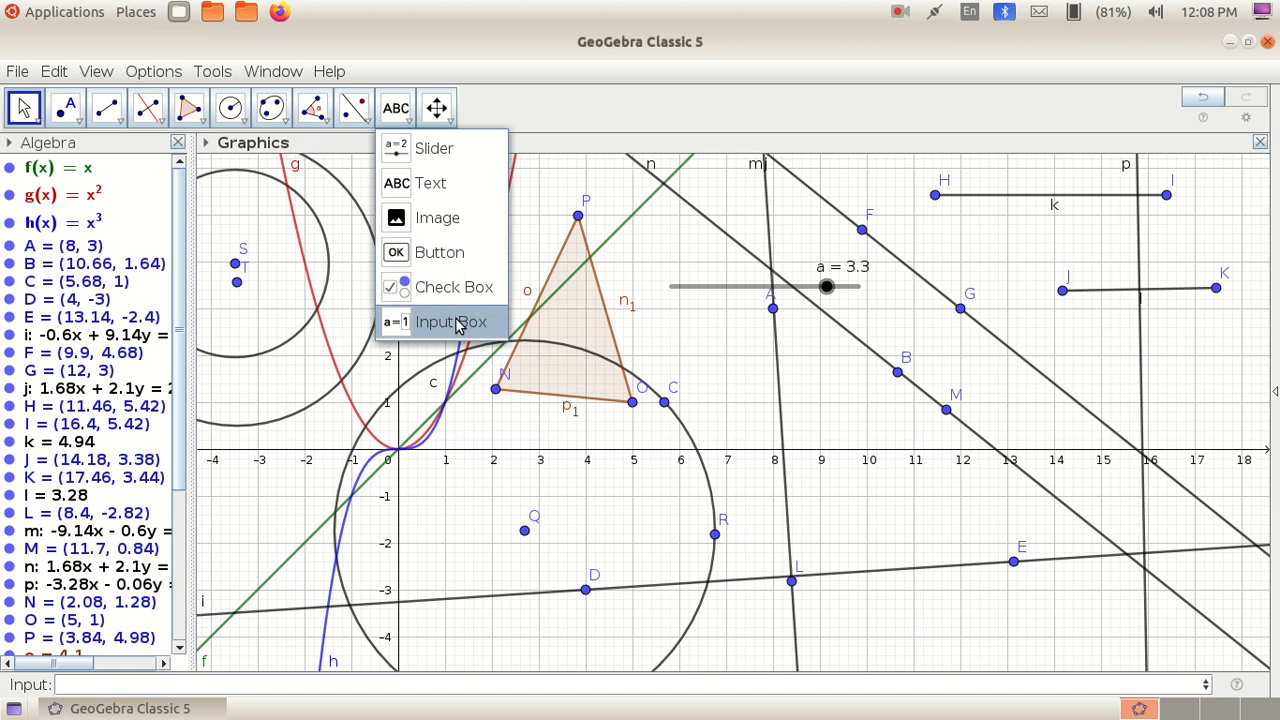
{"action": "left_click", "coordinate": [444, 118]}
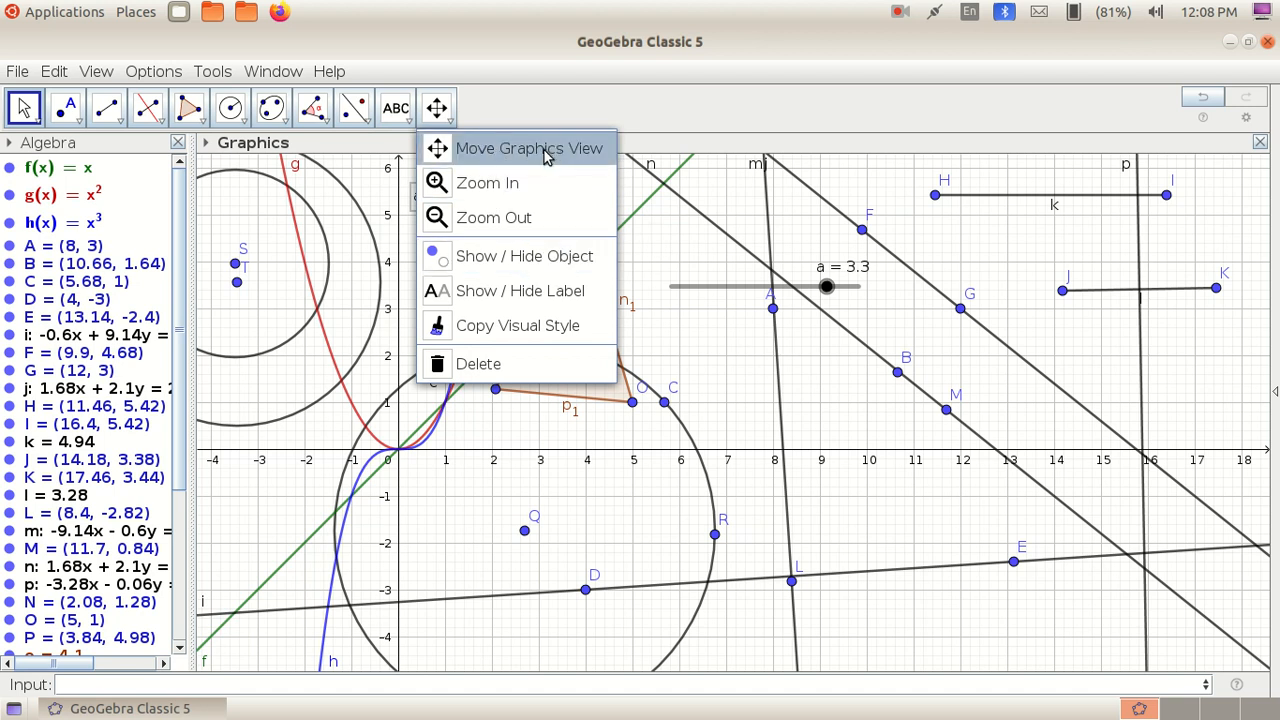
{"action": "left_click", "coordinate": [80, 121]}
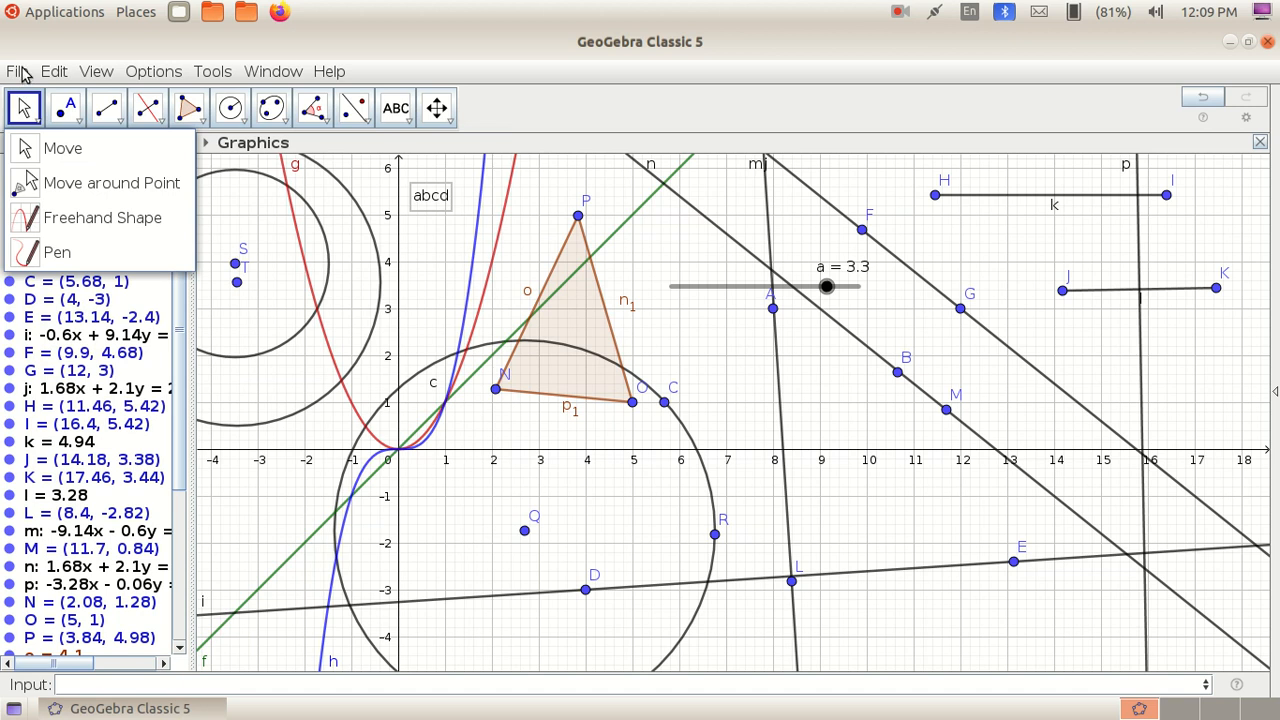
Show the Spreadsheet and Graphics 2 views, and widen Graphics 2 to well over a third of the window.
{"action": "left_click", "coordinate": [98, 72]}
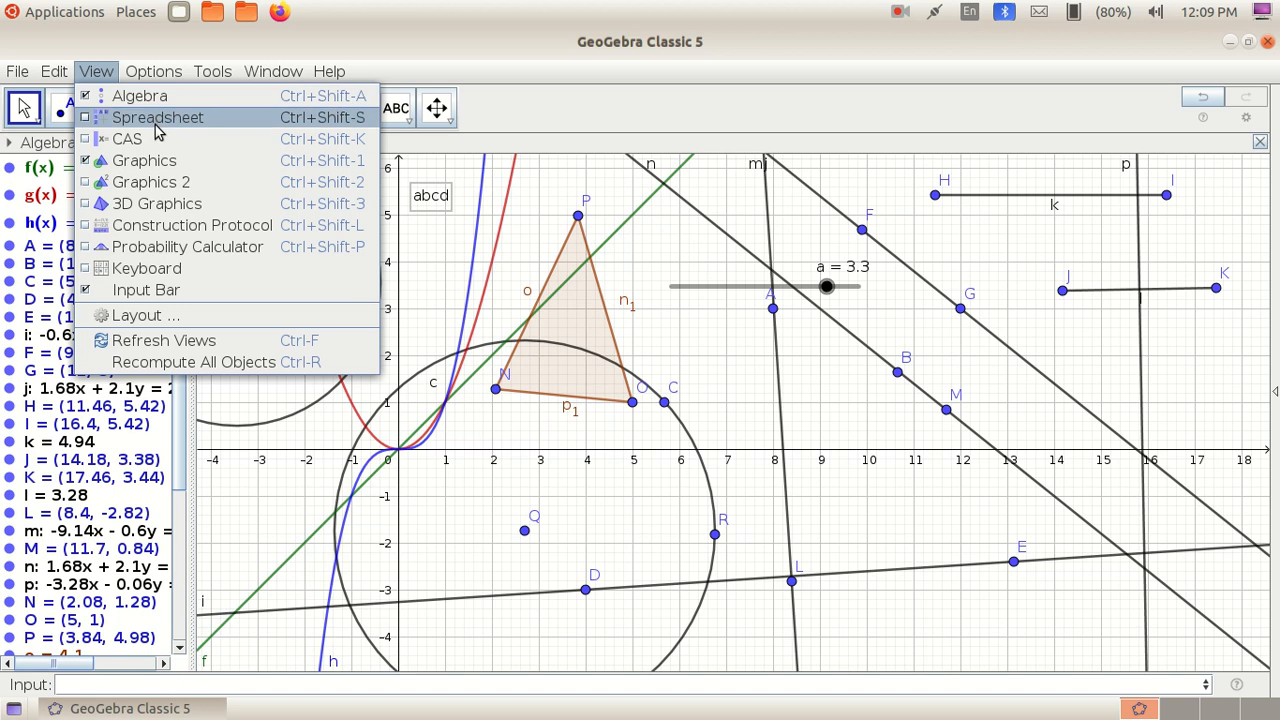
{"action": "left_click", "coordinate": [222, 118]}
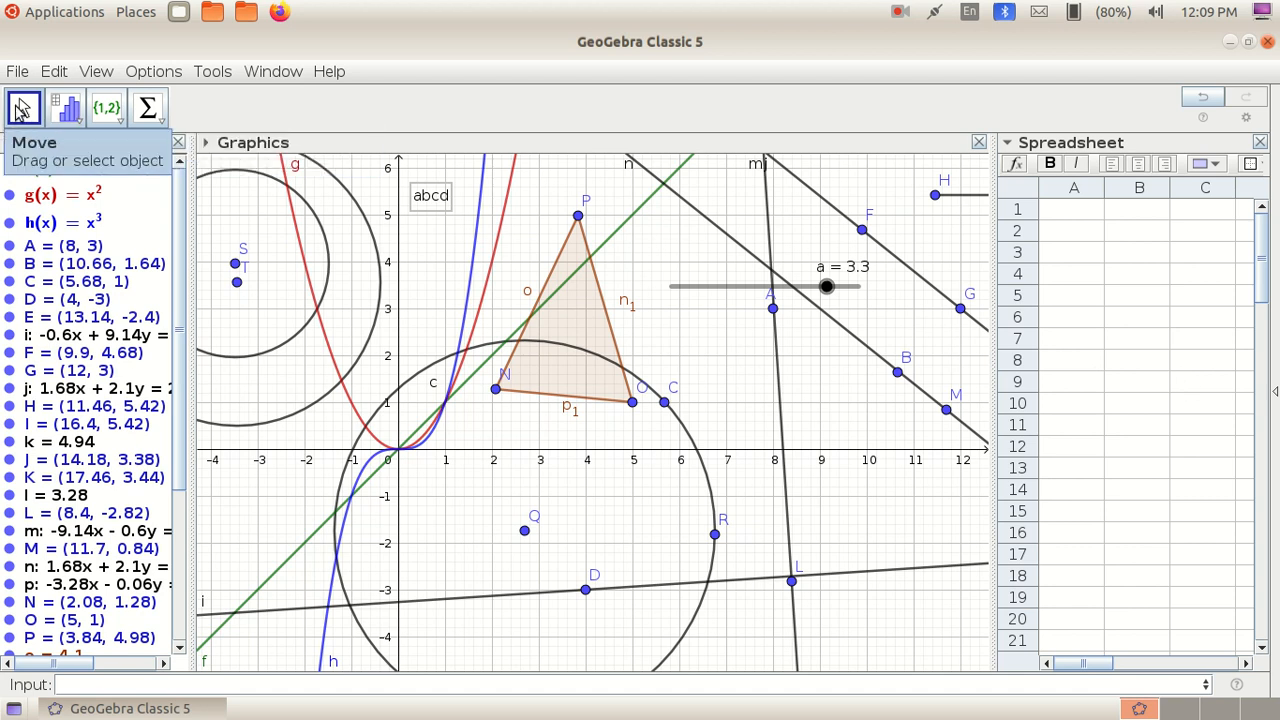
{"action": "left_click", "coordinate": [109, 80]}
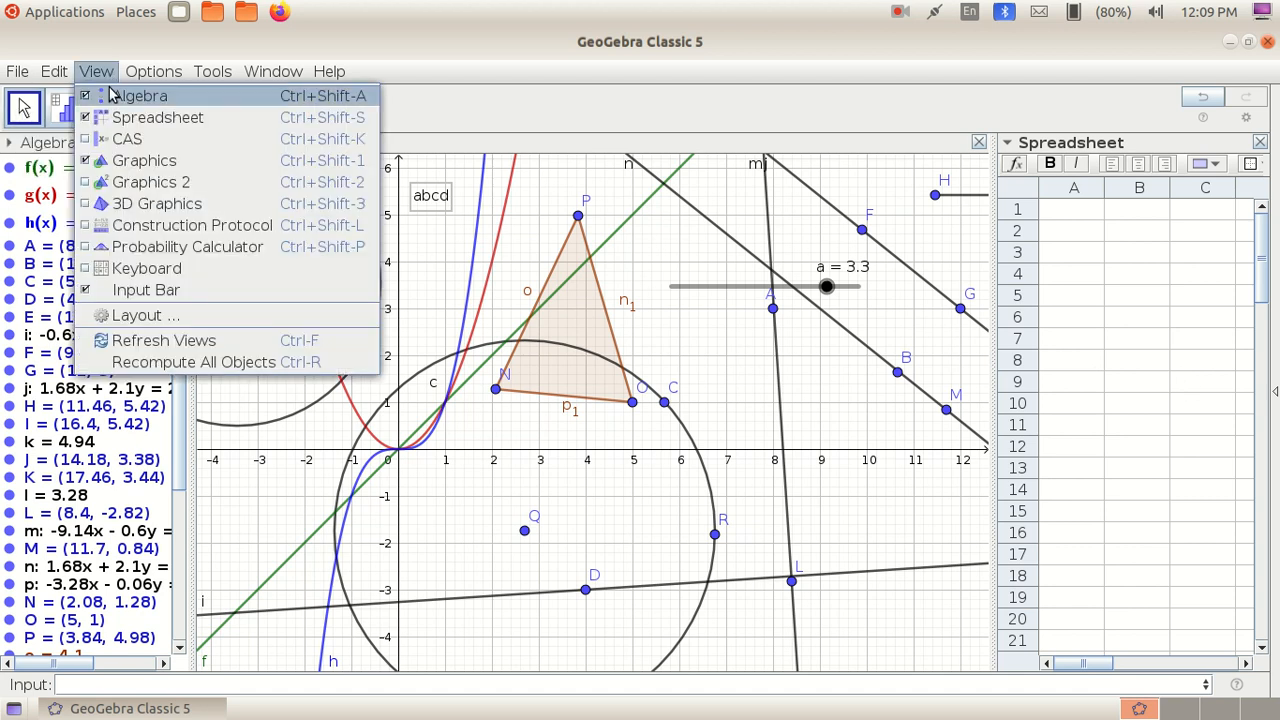
{"action": "left_click", "coordinate": [176, 190]}
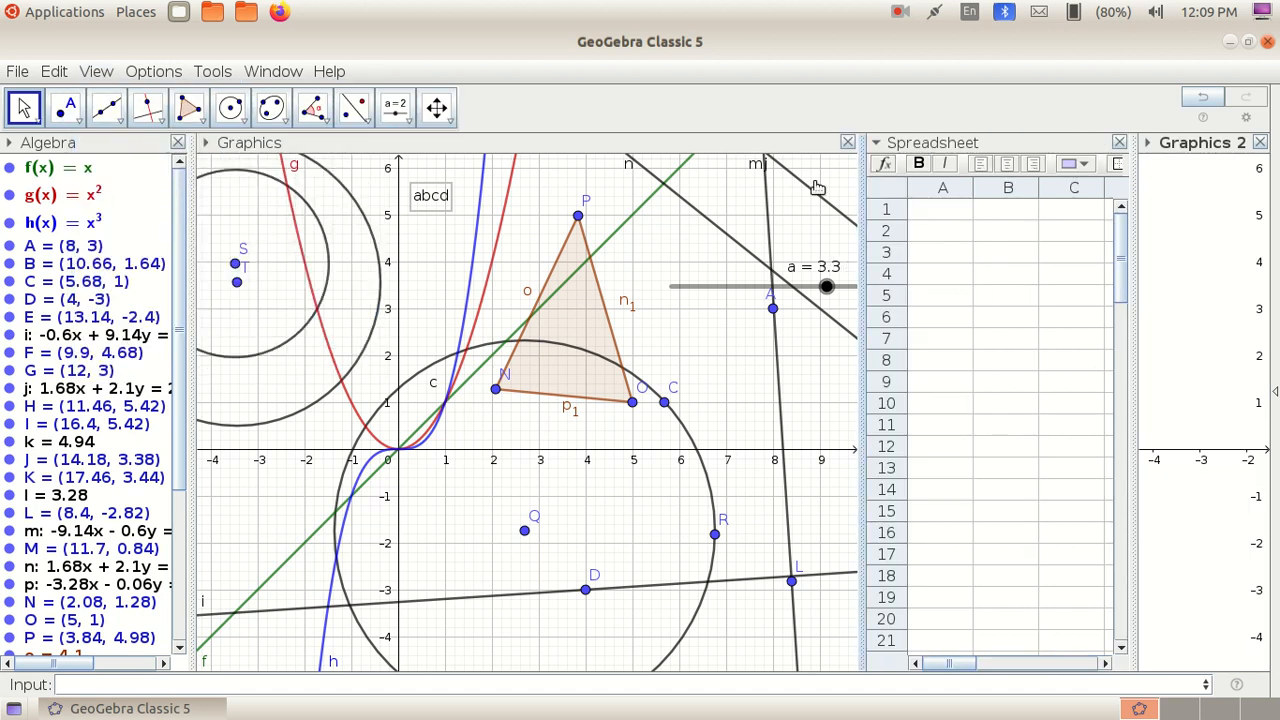
{"action": "left_click_drag", "start_coordinate": [1127, 328], "coordinate": [775, 316]}
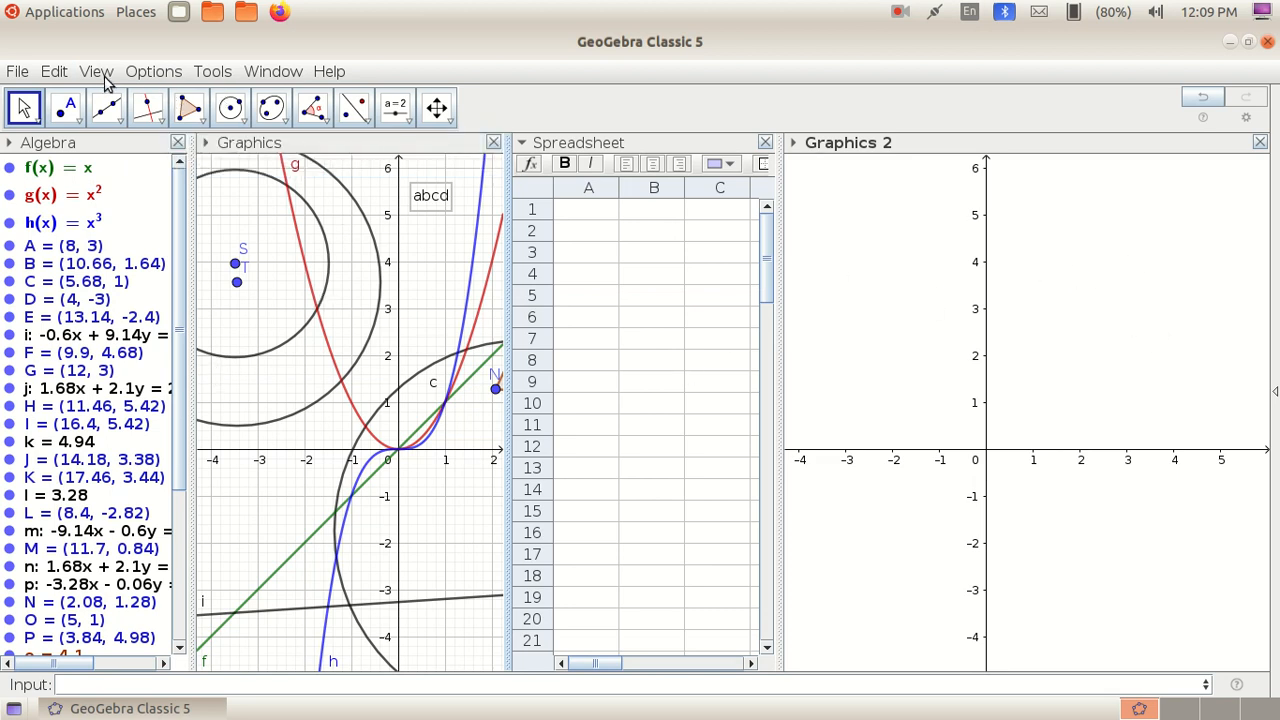
{"action": "left_click", "coordinate": [155, 80]}
{"action": "left_click", "coordinate": [156, 80]}
{"action": "left_click", "coordinate": [157, 80]}
{"action": "mouse_move", "coordinate": [156, 91]}
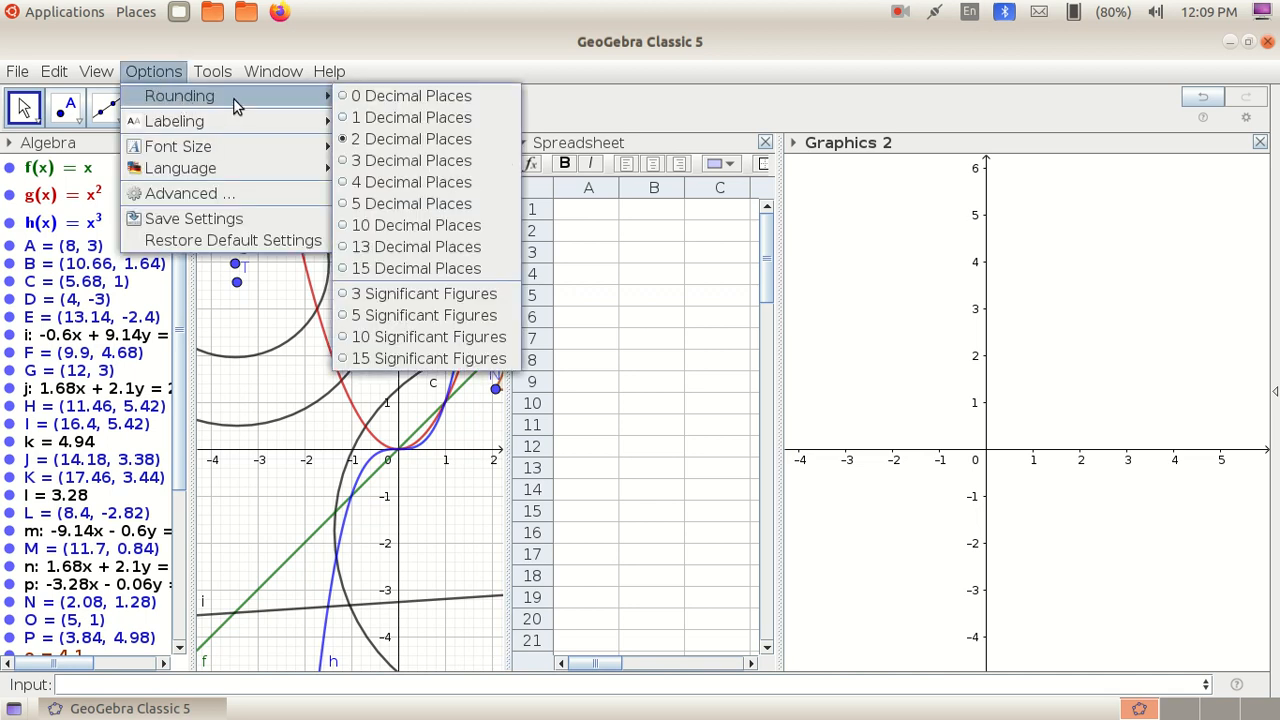
{"action": "mouse_move", "coordinate": [255, 150]}
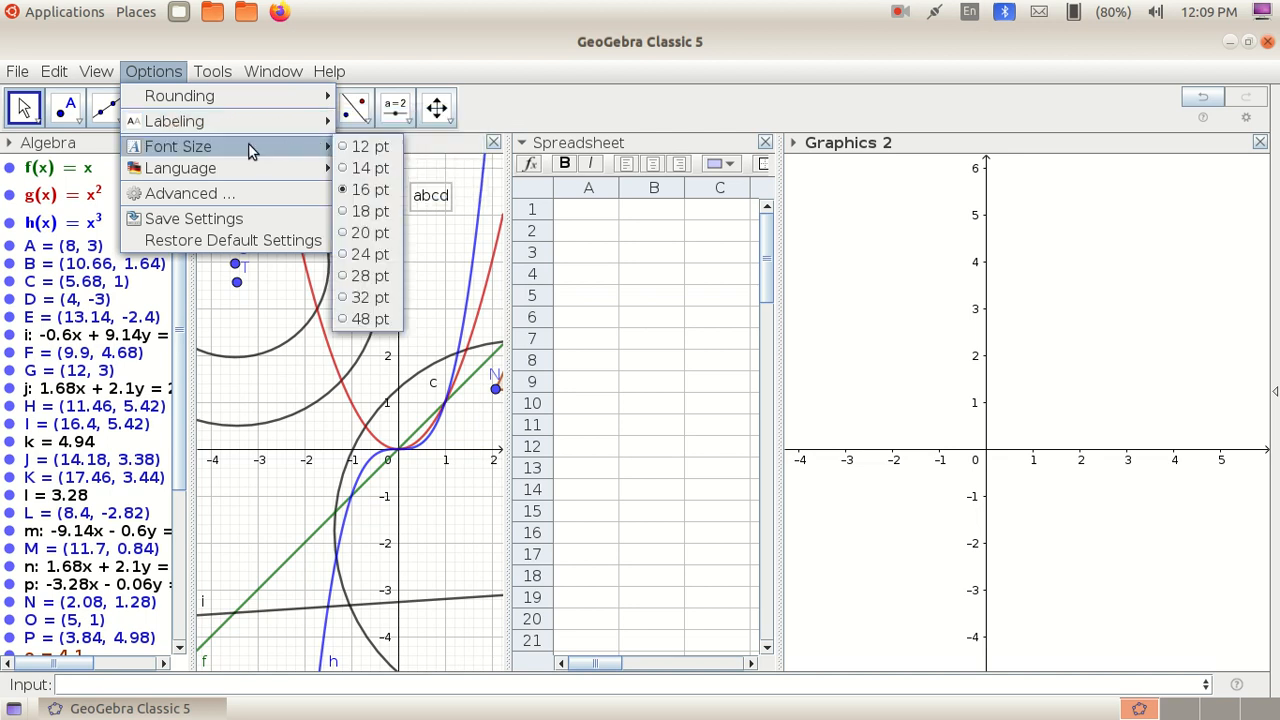
Open a new, empty GeoGebra window and maximize it.
{"action": "mouse_move", "coordinate": [273, 85]}
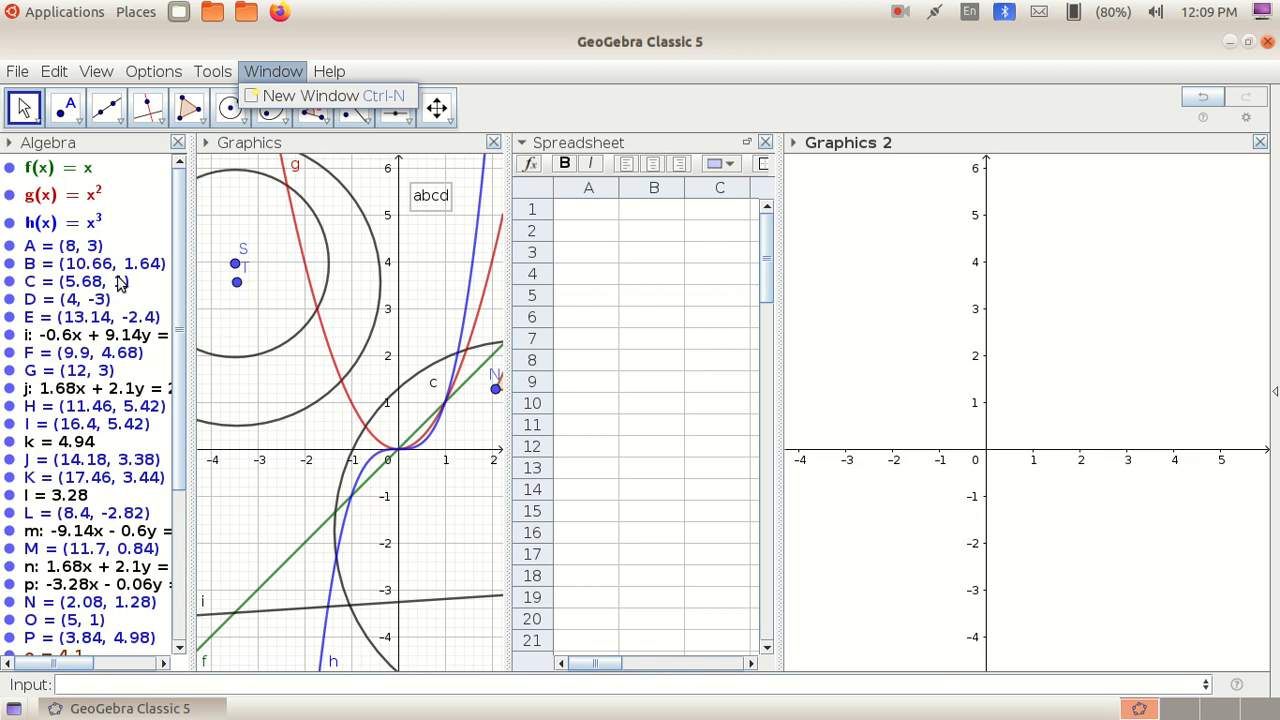
{"action": "left_click", "coordinate": [12, 78]}
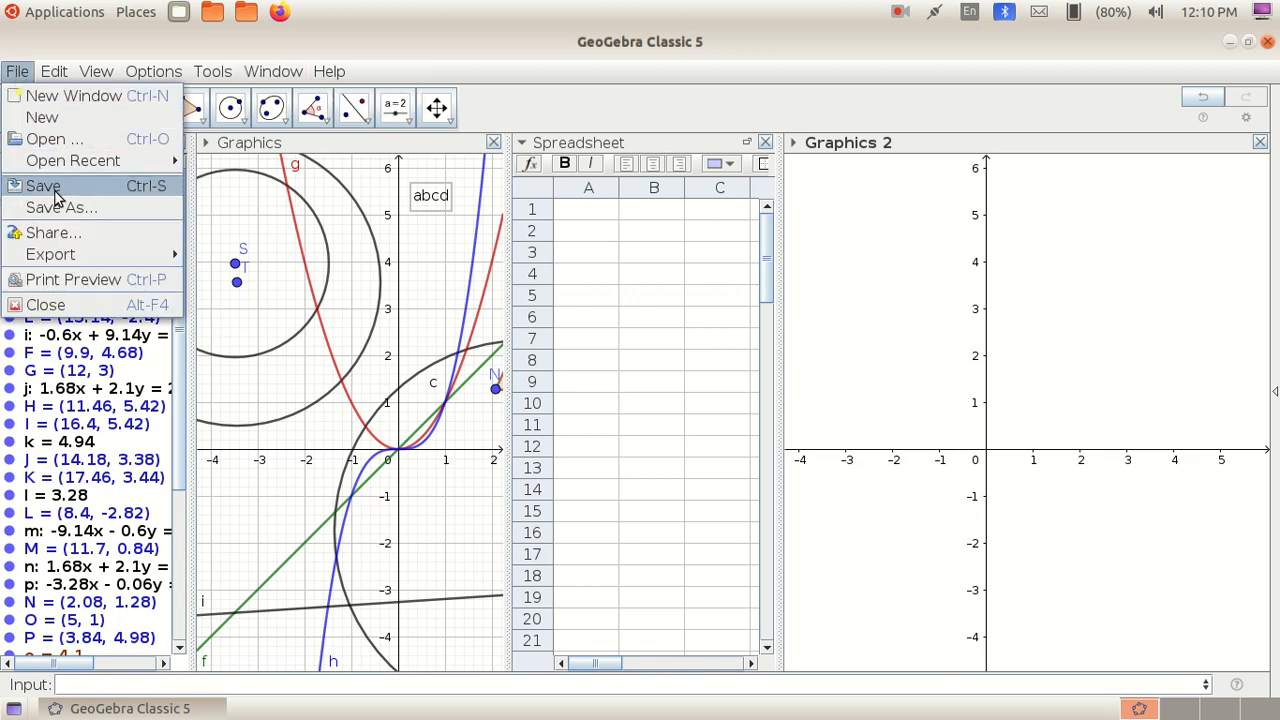
{"action": "left_click", "coordinate": [15, 76]}
{"action": "left_click", "coordinate": [18, 76]}
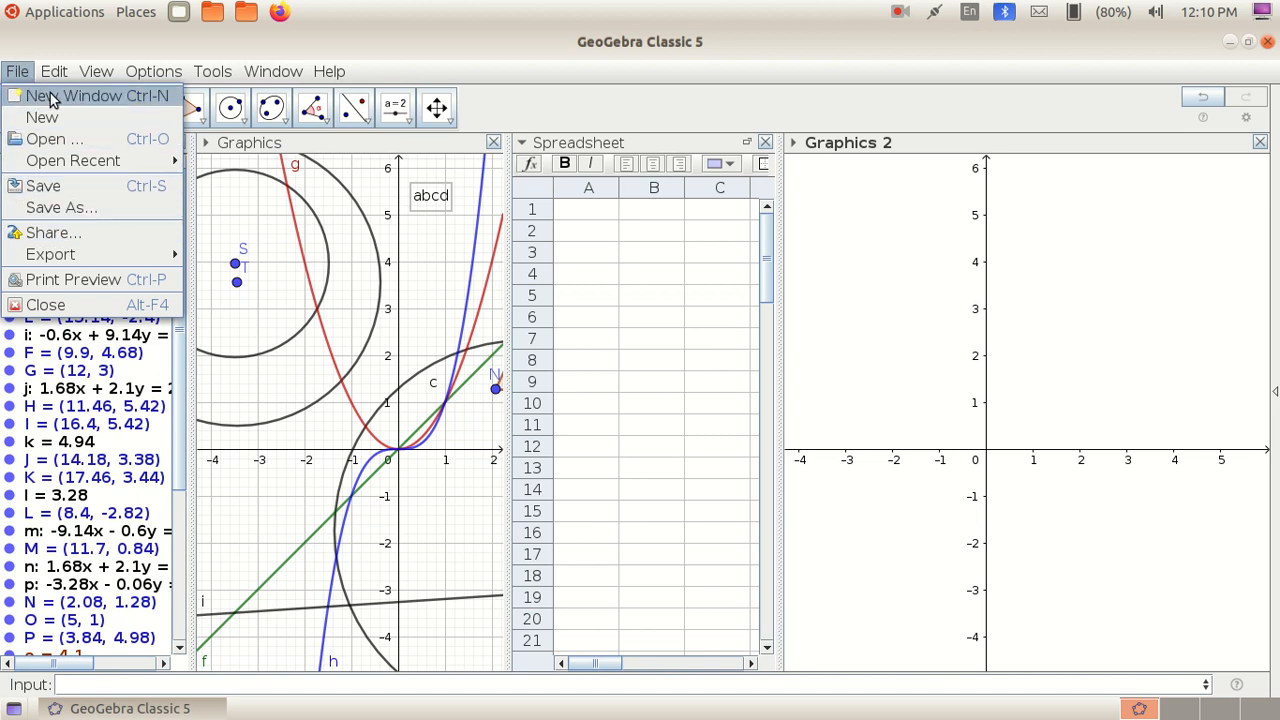
{"action": "left_click", "coordinate": [81, 97]}
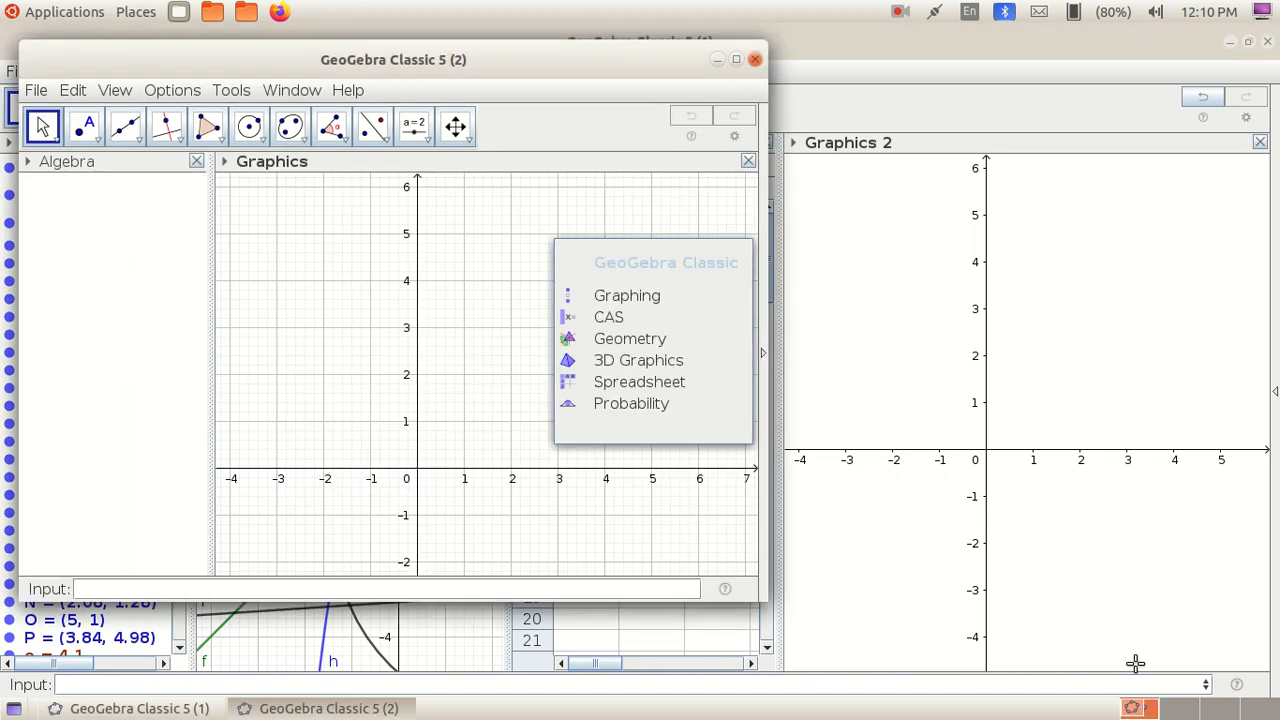
{"action": "left_click", "coordinate": [736, 60]}
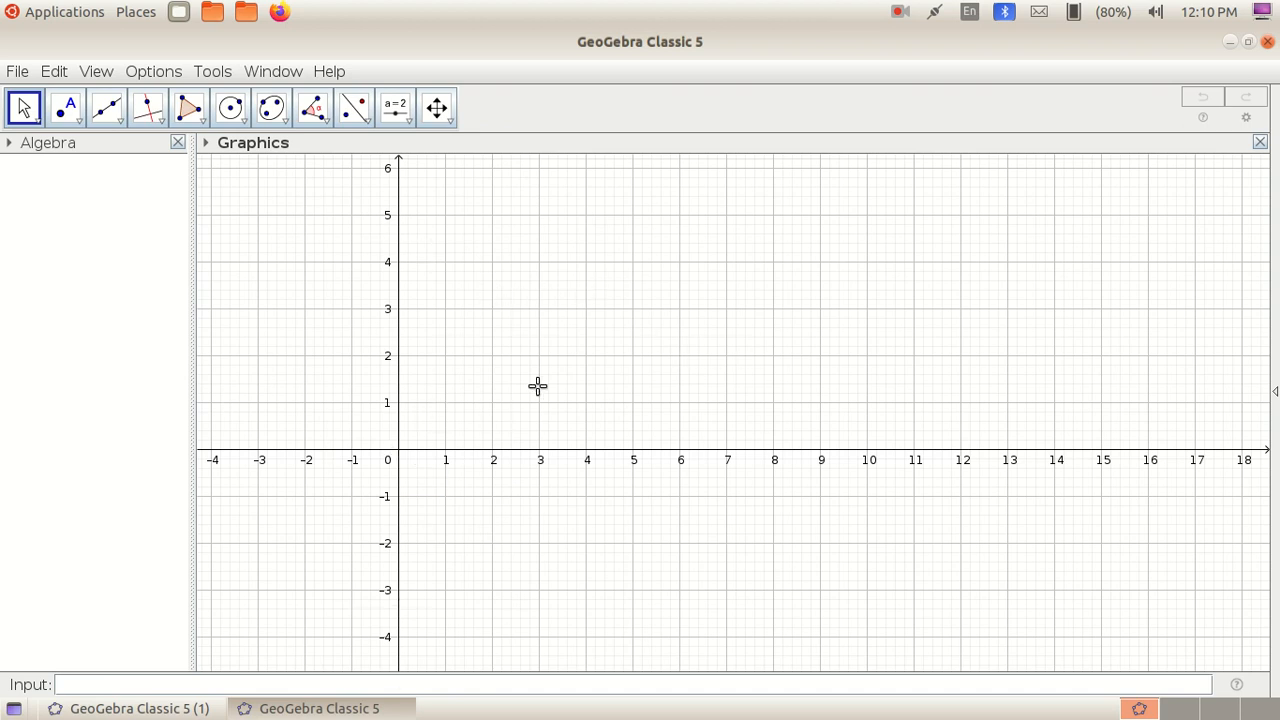
Hide the axes of the Graphics view and show them again, and do the same with the grid.
{"action": "right_click", "coordinate": [660, 270]}
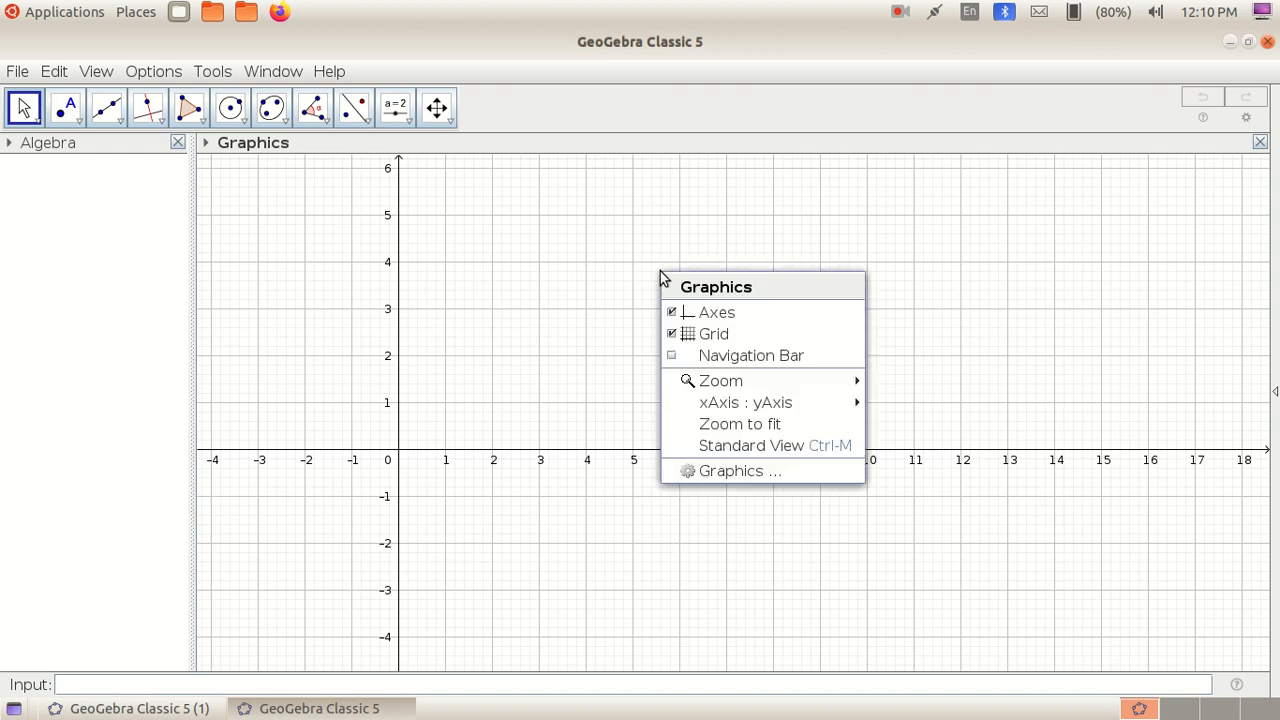
{"action": "left_click", "coordinate": [744, 314]}
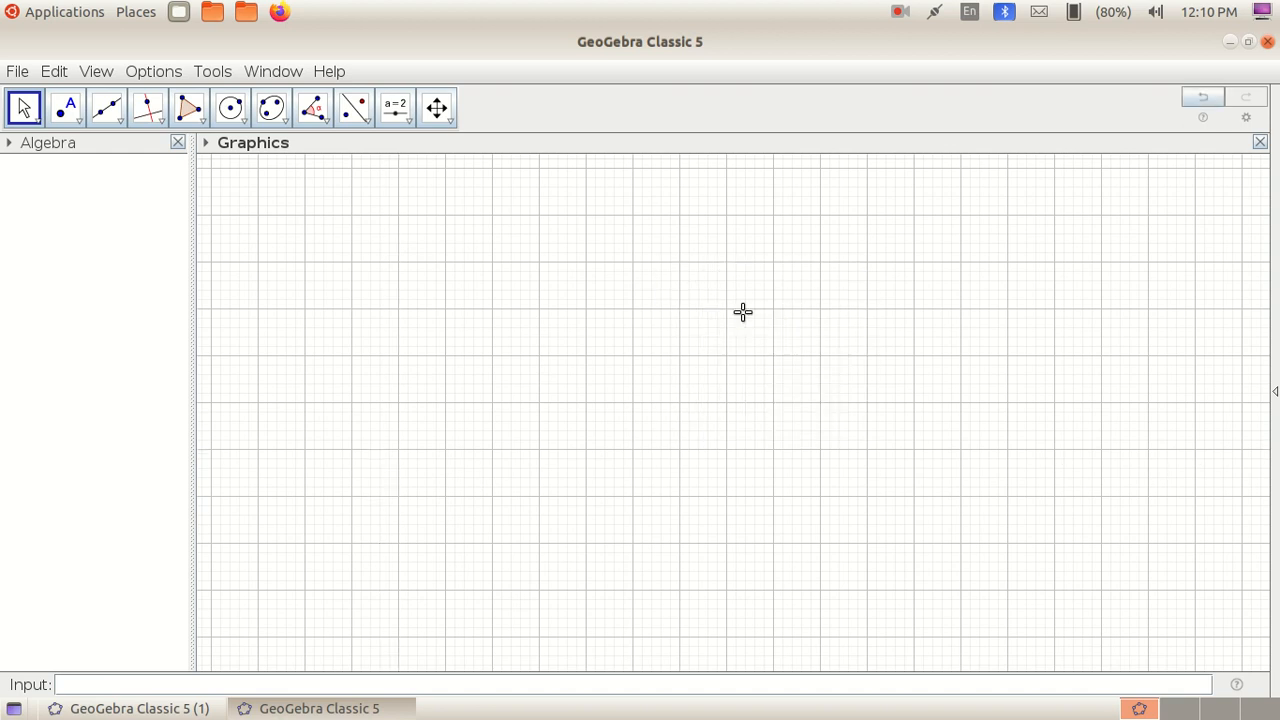
{"action": "right_click", "coordinate": [742, 312]}
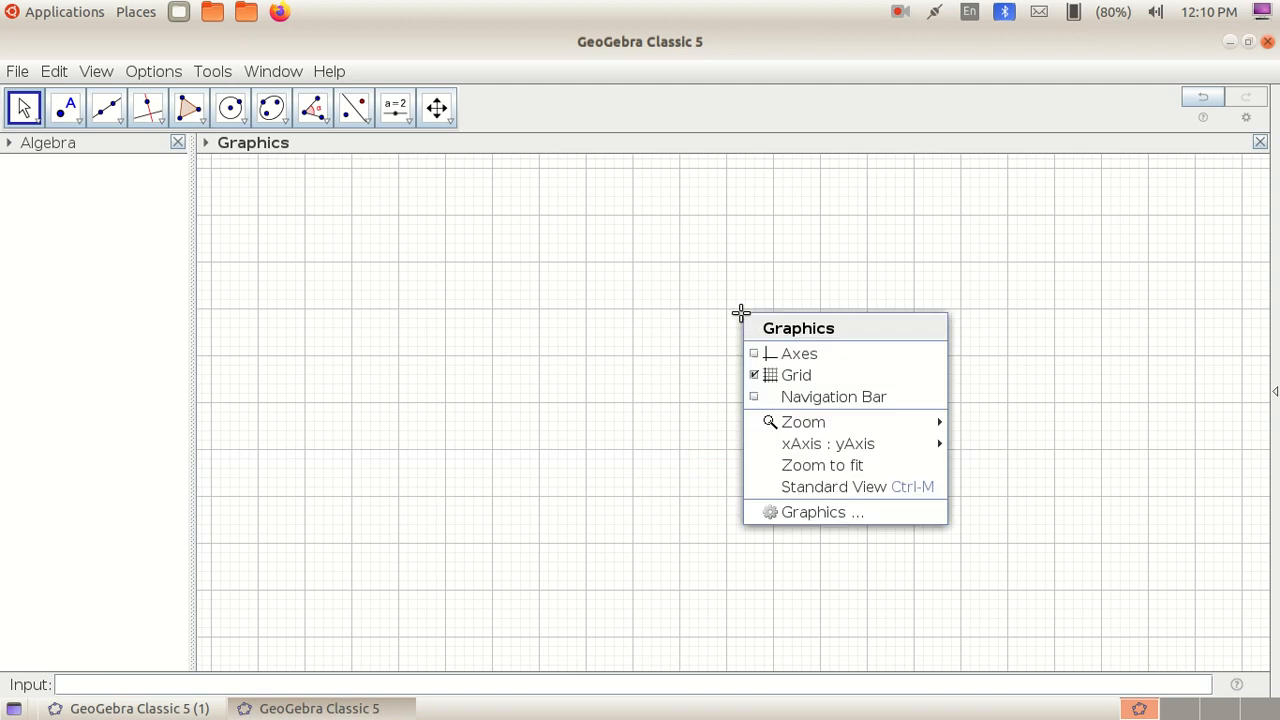
{"action": "left_click", "coordinate": [796, 354]}
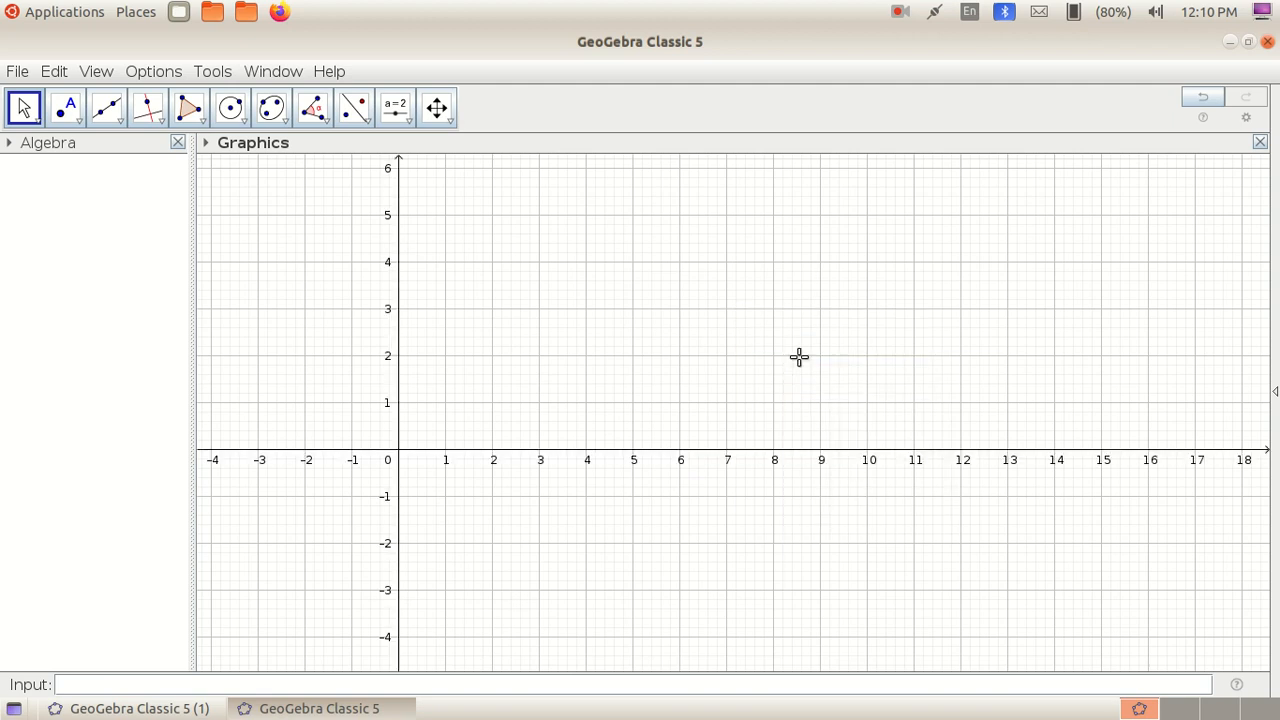
{"action": "right_click", "coordinate": [799, 357]}
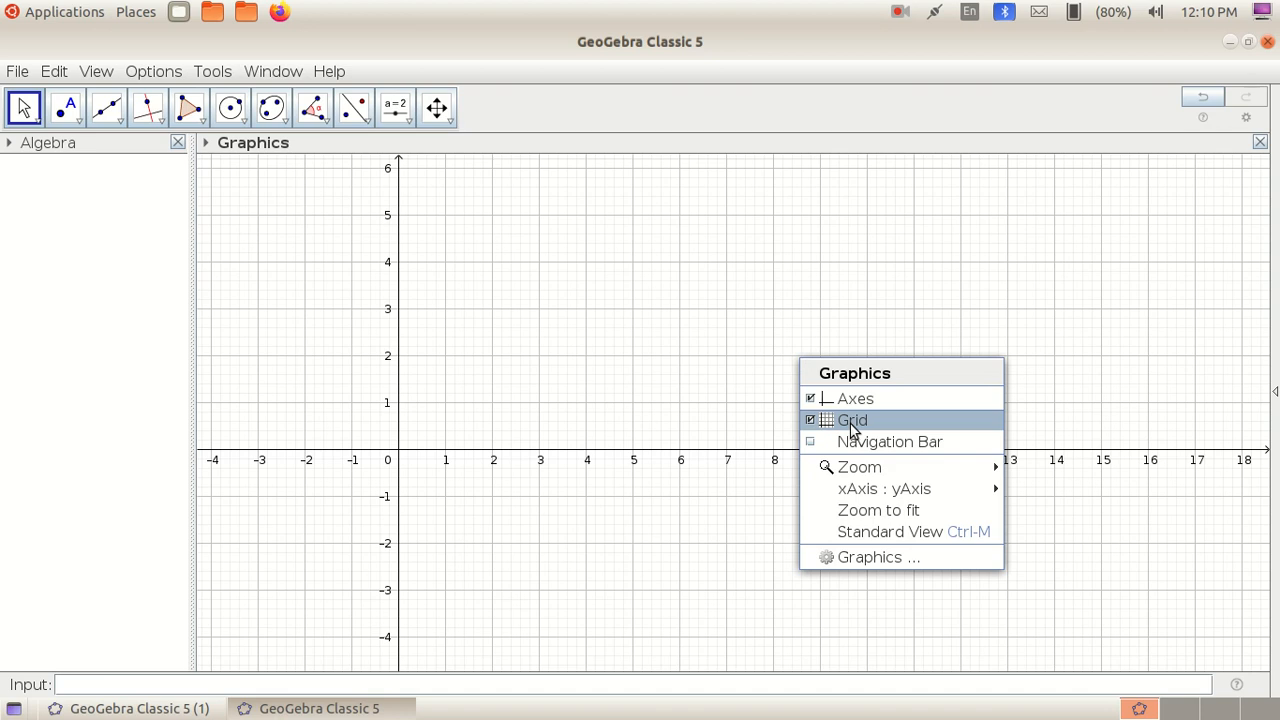
{"action": "left_click", "coordinate": [852, 421]}
{"action": "right_click", "coordinate": [682, 304]}
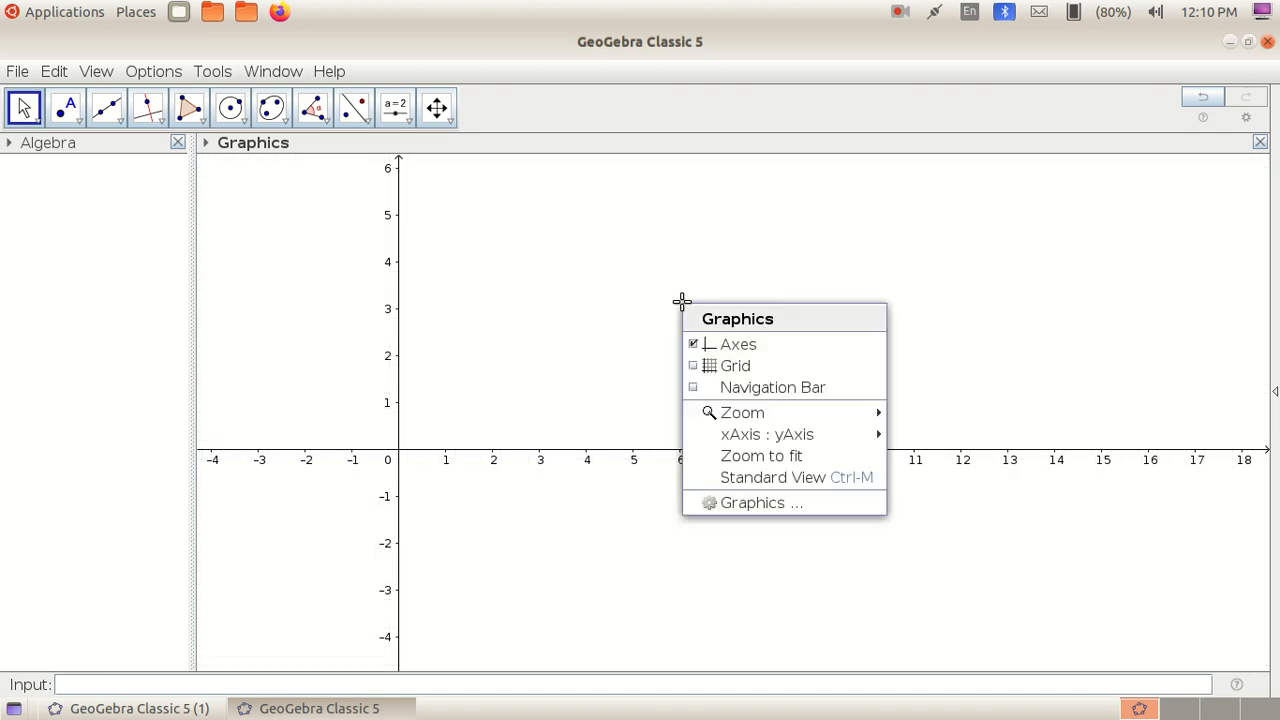
{"action": "left_click", "coordinate": [754, 366]}
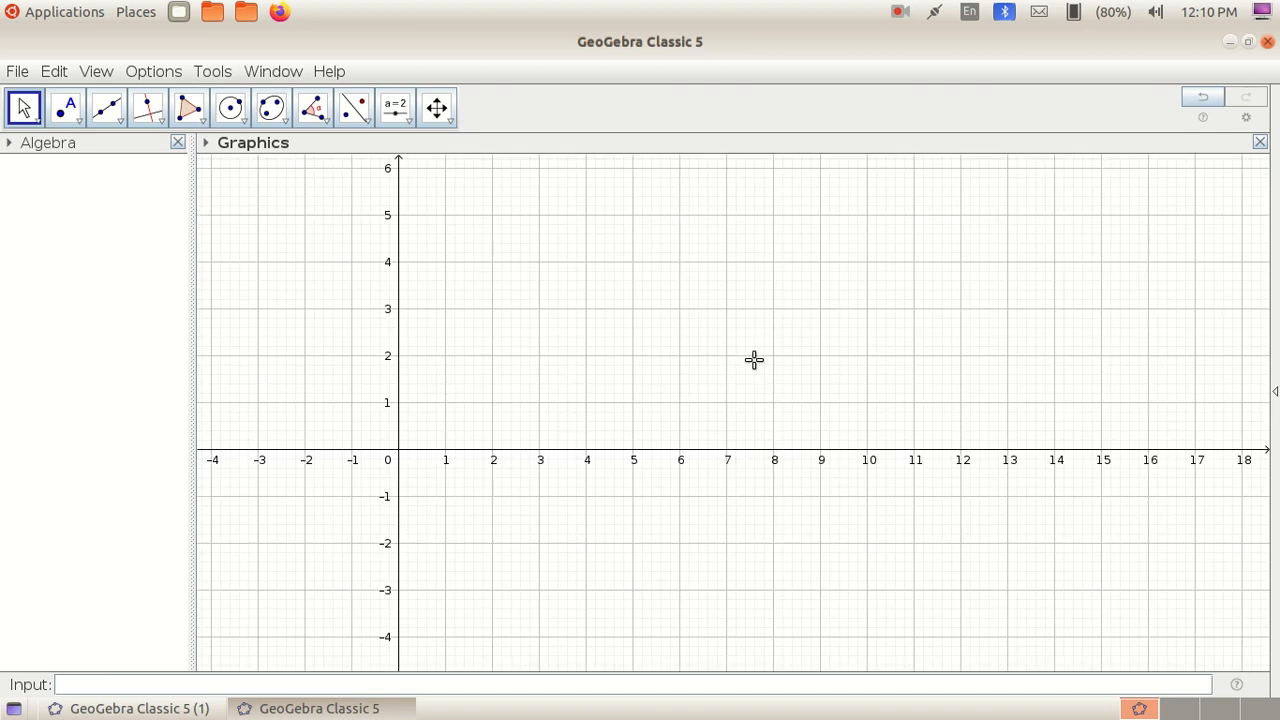
In the Graphics view preferences, set the x-axis numbering distance to π/2, and close the preferences.
{"action": "right_click", "coordinate": [754, 360]}
{"action": "mouse_move", "coordinate": [903, 501]}
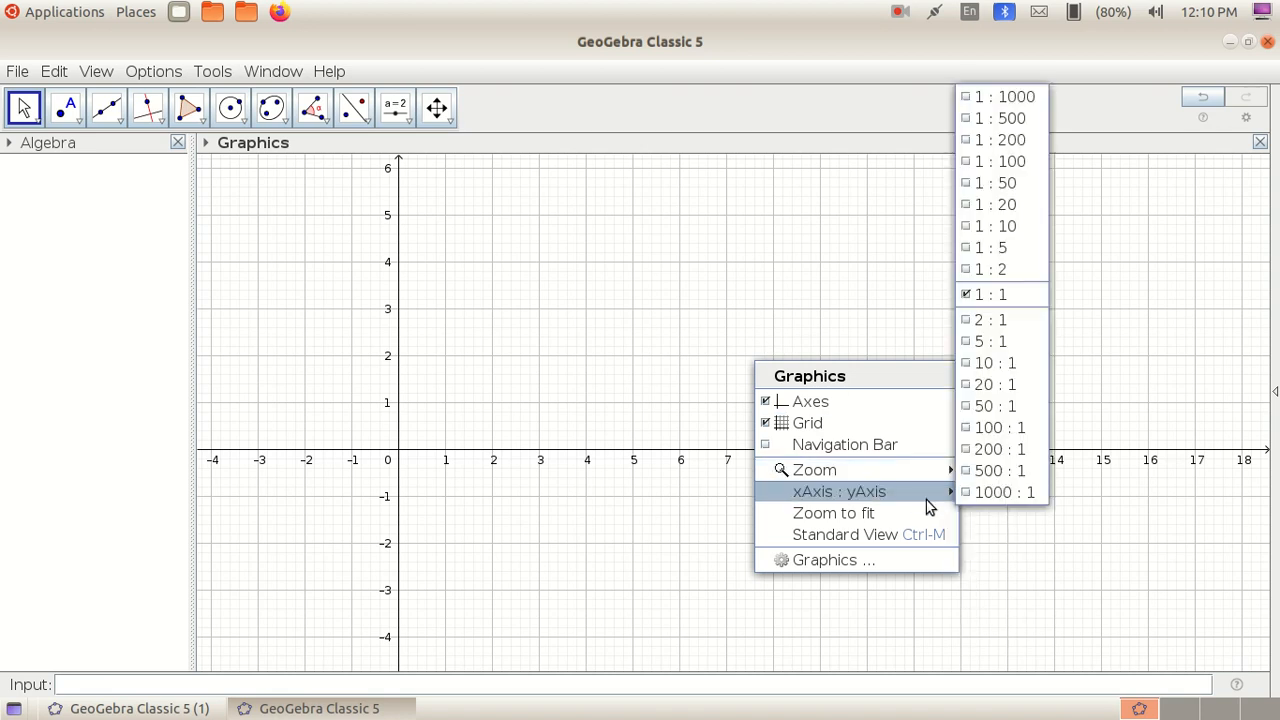
{"action": "left_click", "coordinate": [825, 566]}
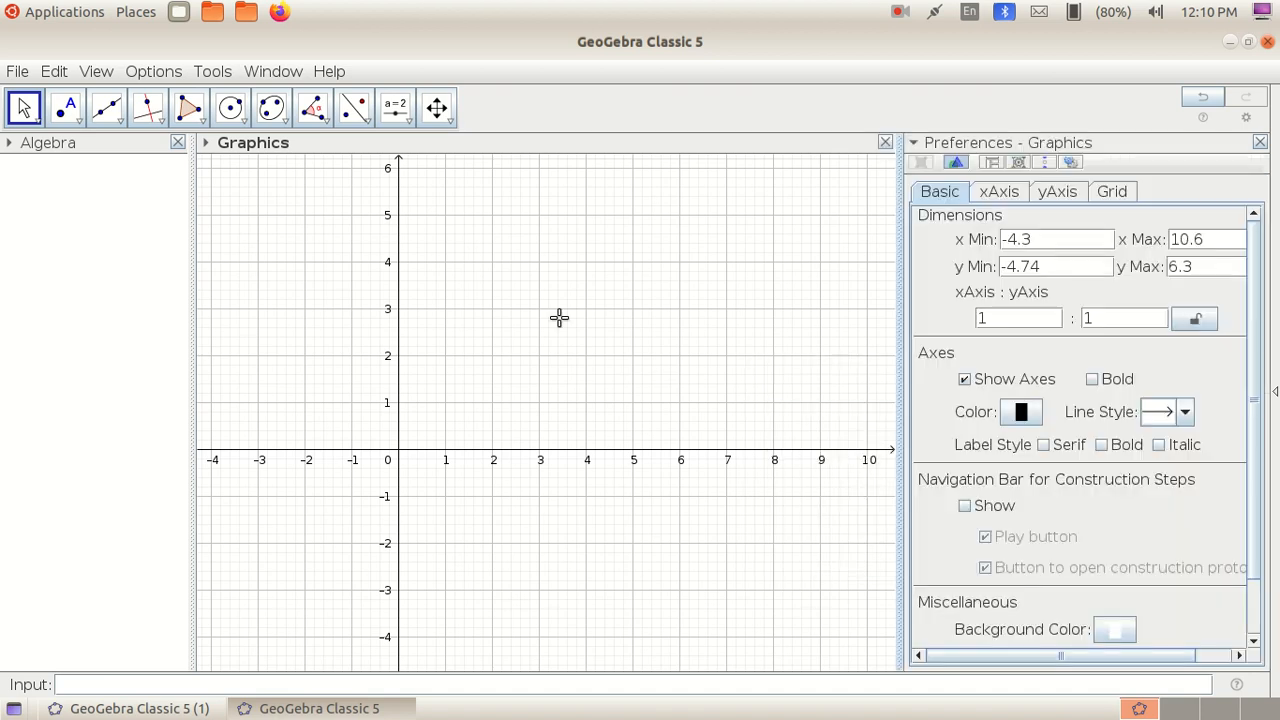
{"action": "left_click", "coordinate": [1001, 191]}
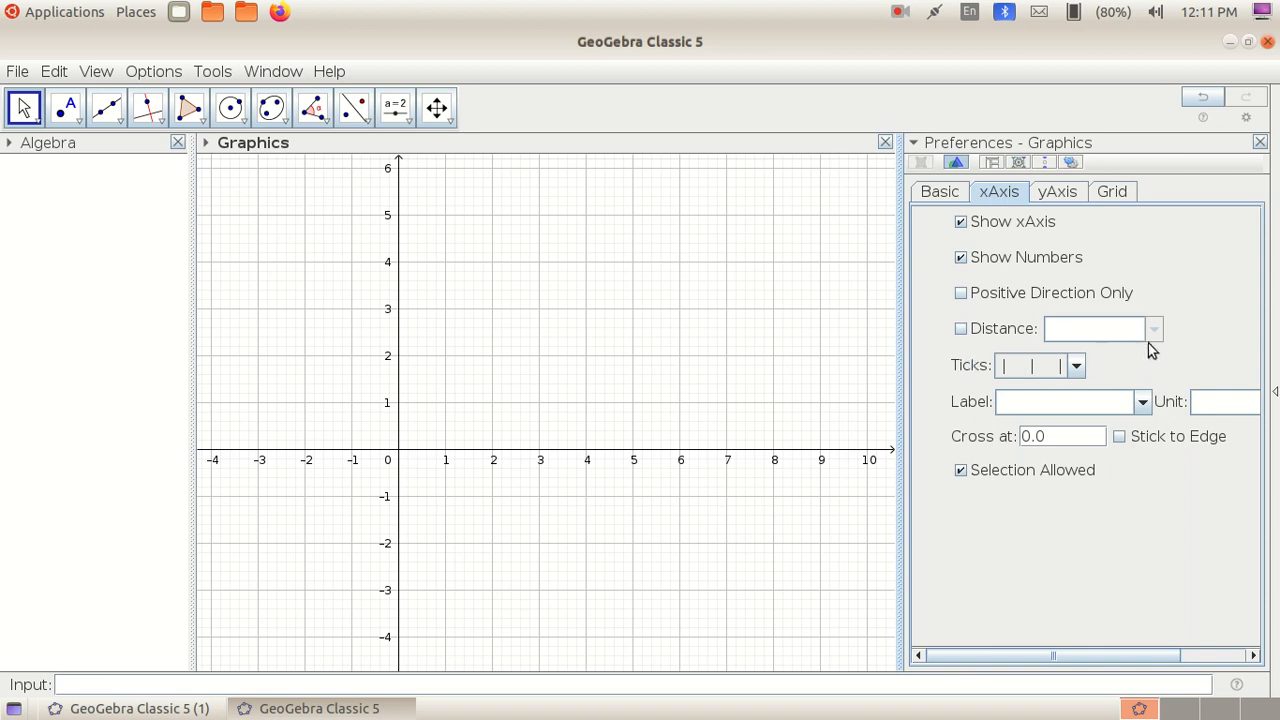
{"action": "left_click", "coordinate": [959, 330]}
{"action": "left_click", "coordinate": [1155, 330]}
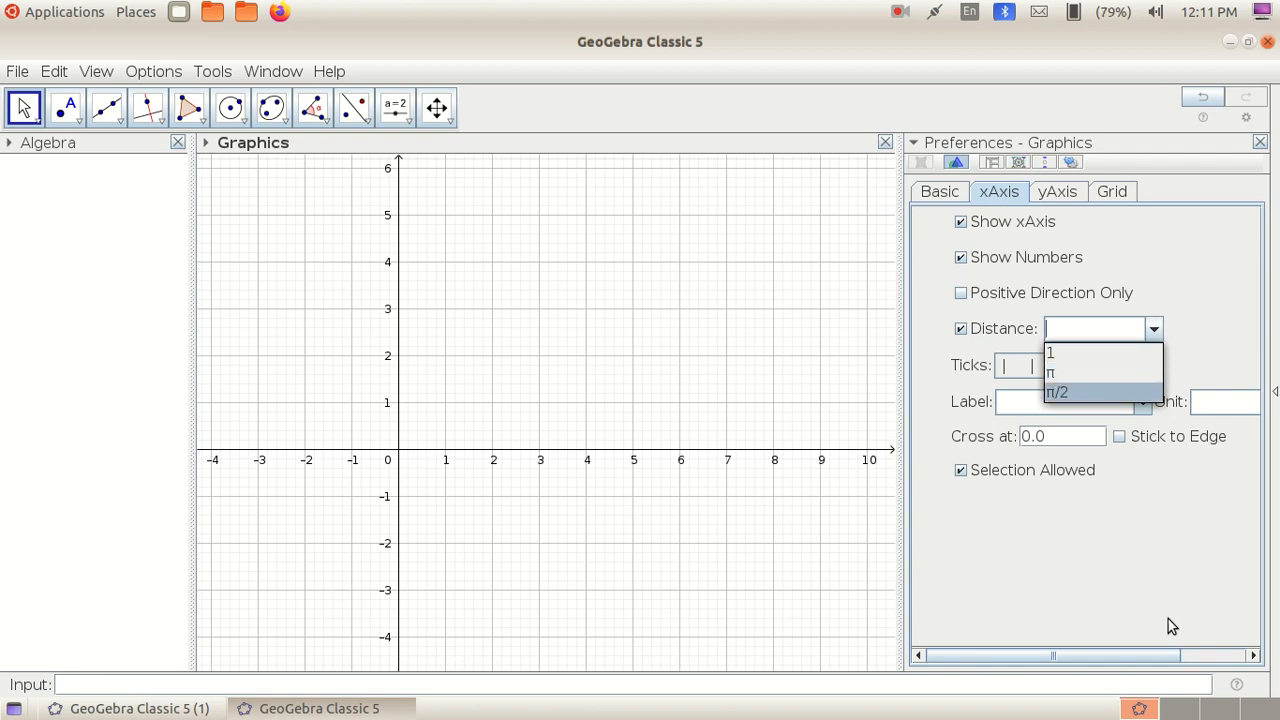
{"action": "left_click", "coordinate": [1150, 392]}
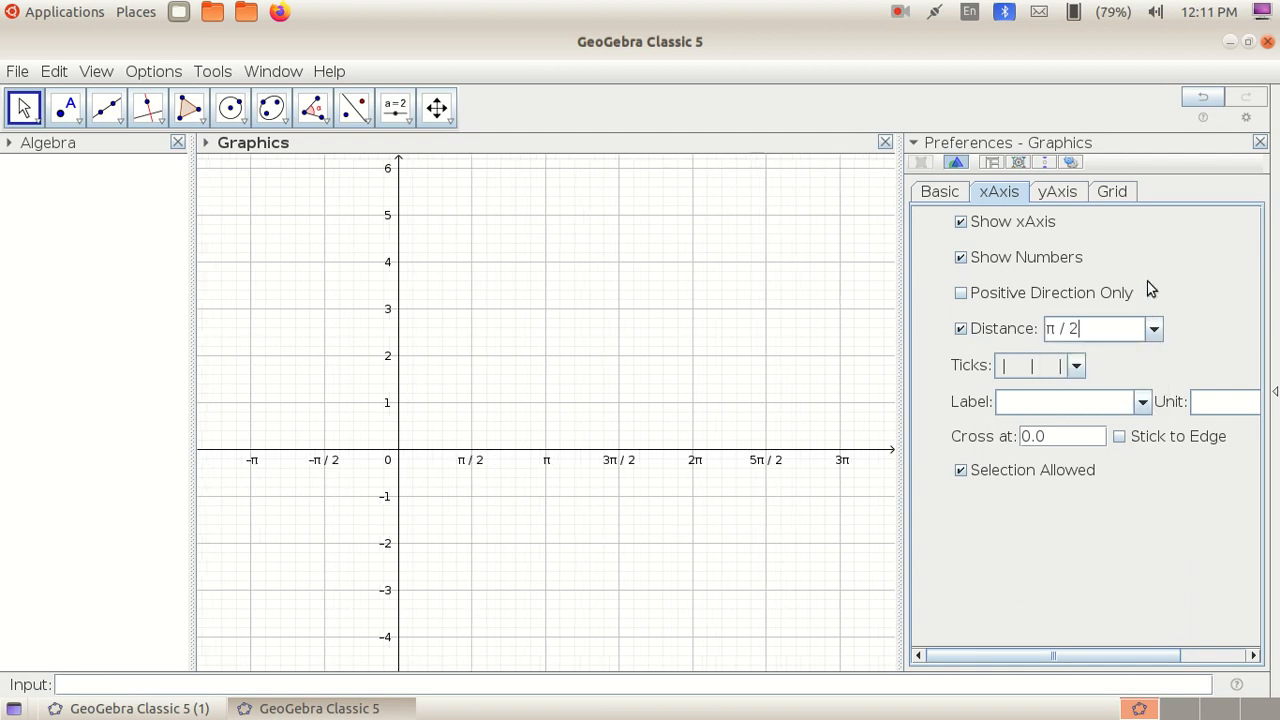
{"action": "left_click", "coordinate": [1259, 143]}
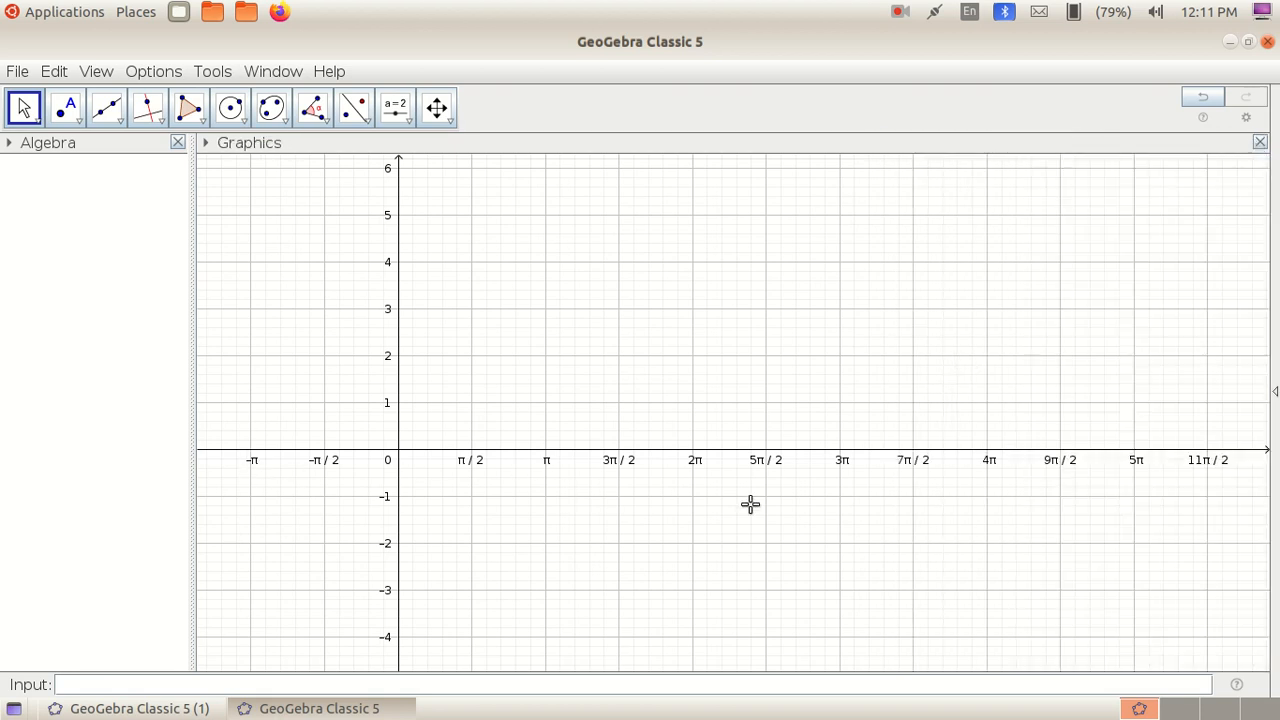
Plot the function sin(x) in the Graphics view.
{"action": "left_click", "coordinate": [64, 683]}
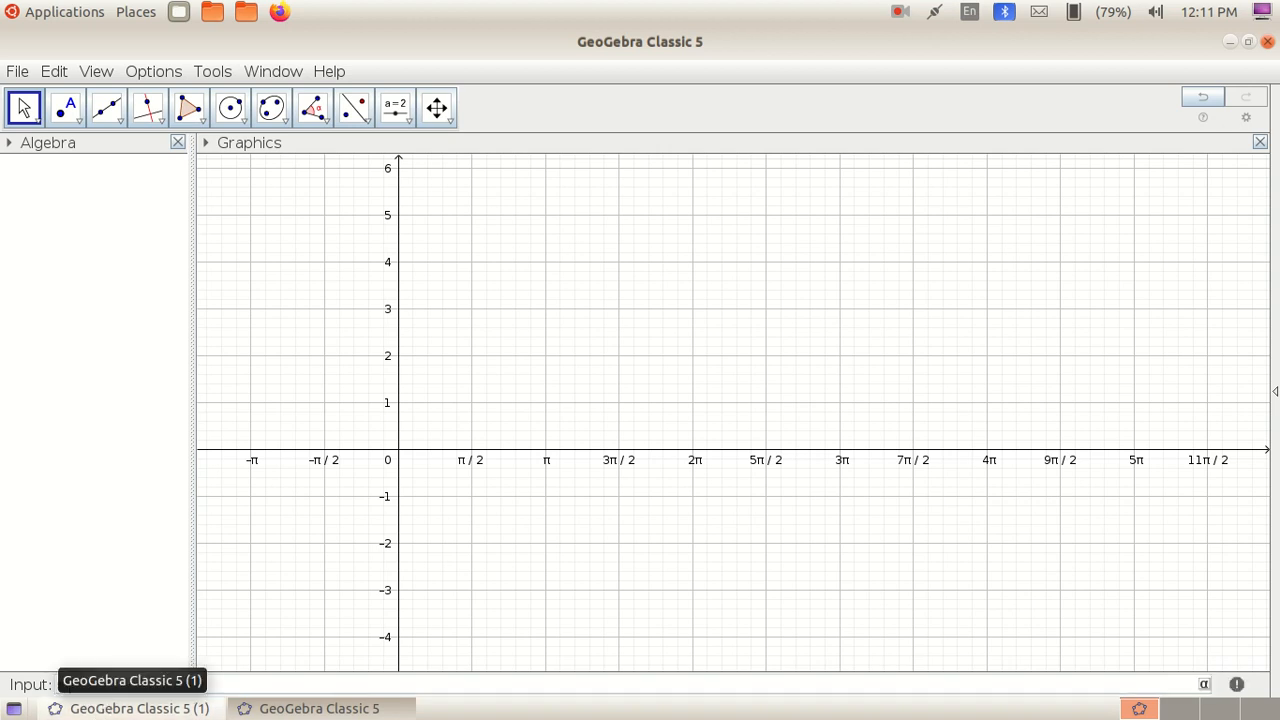
{"action": "type", "text": "sin(x)"}
{"action": "key", "text": "Return"}
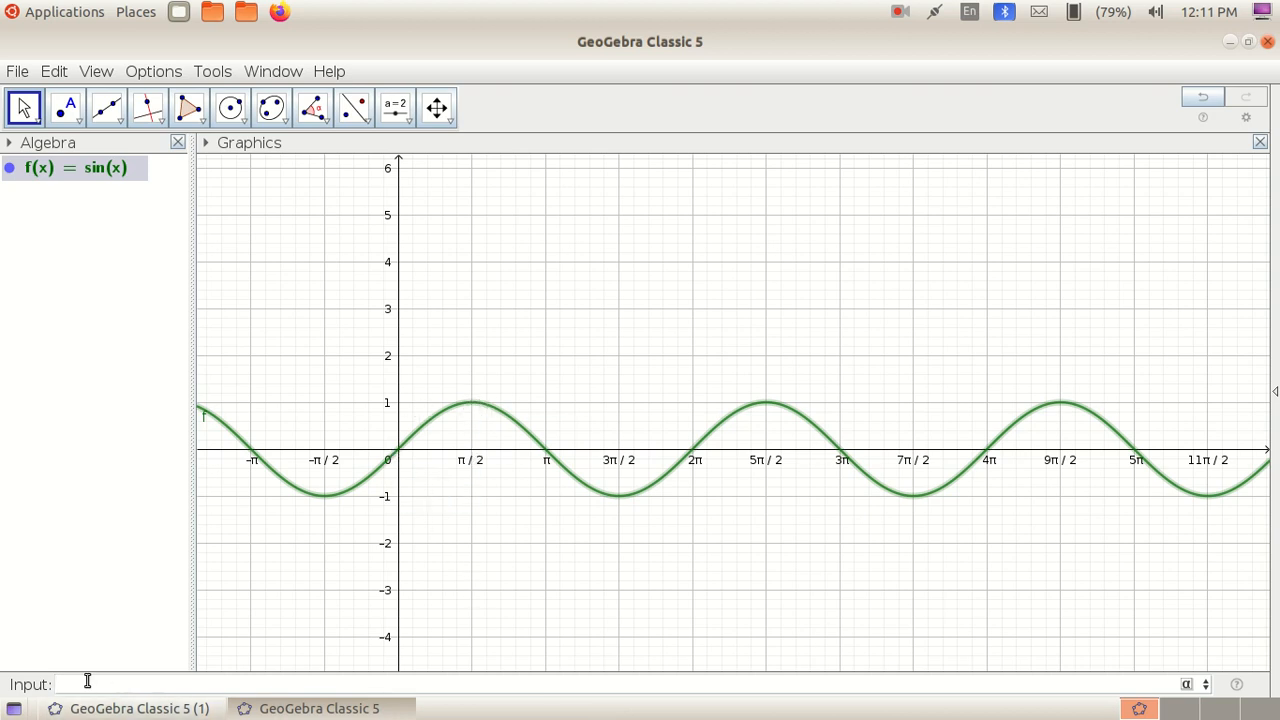
Plot the function cos(x) in the Graphics view alongside the sine curve.
{"action": "type", "text": "cos"}
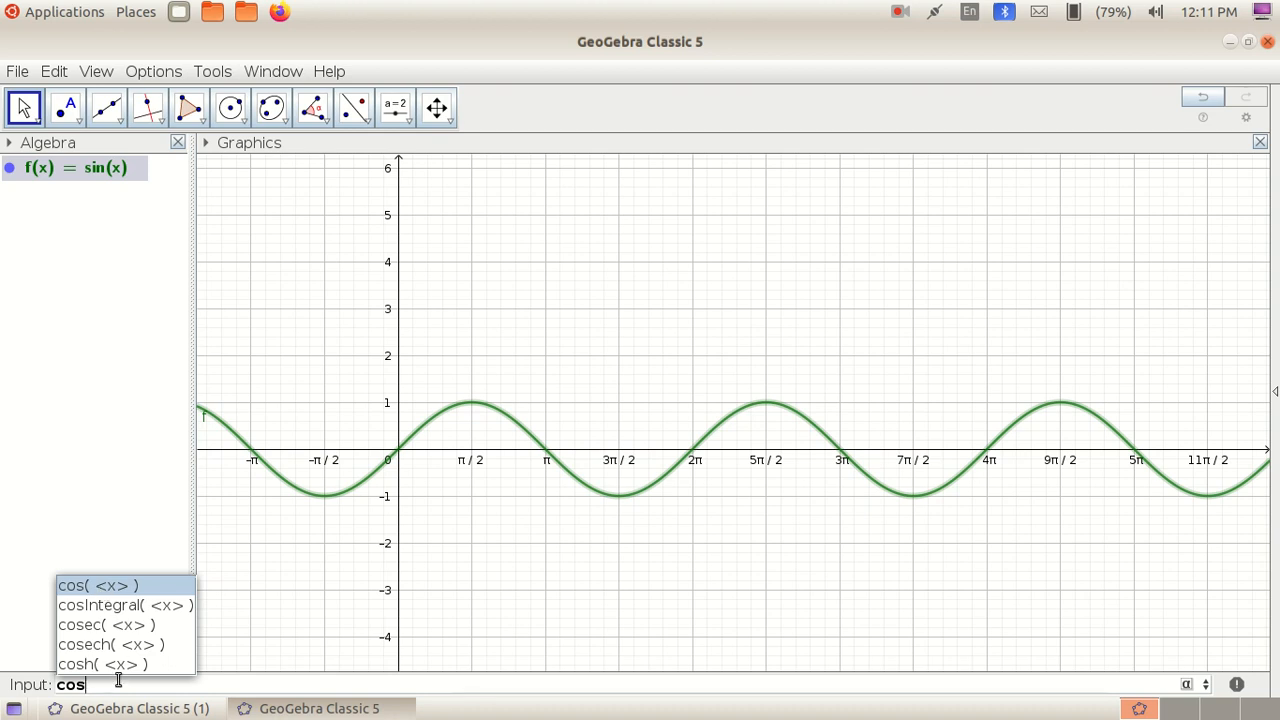
{"action": "key", "text": "Escape"}
{"action": "left_click", "coordinate": [104, 585]}
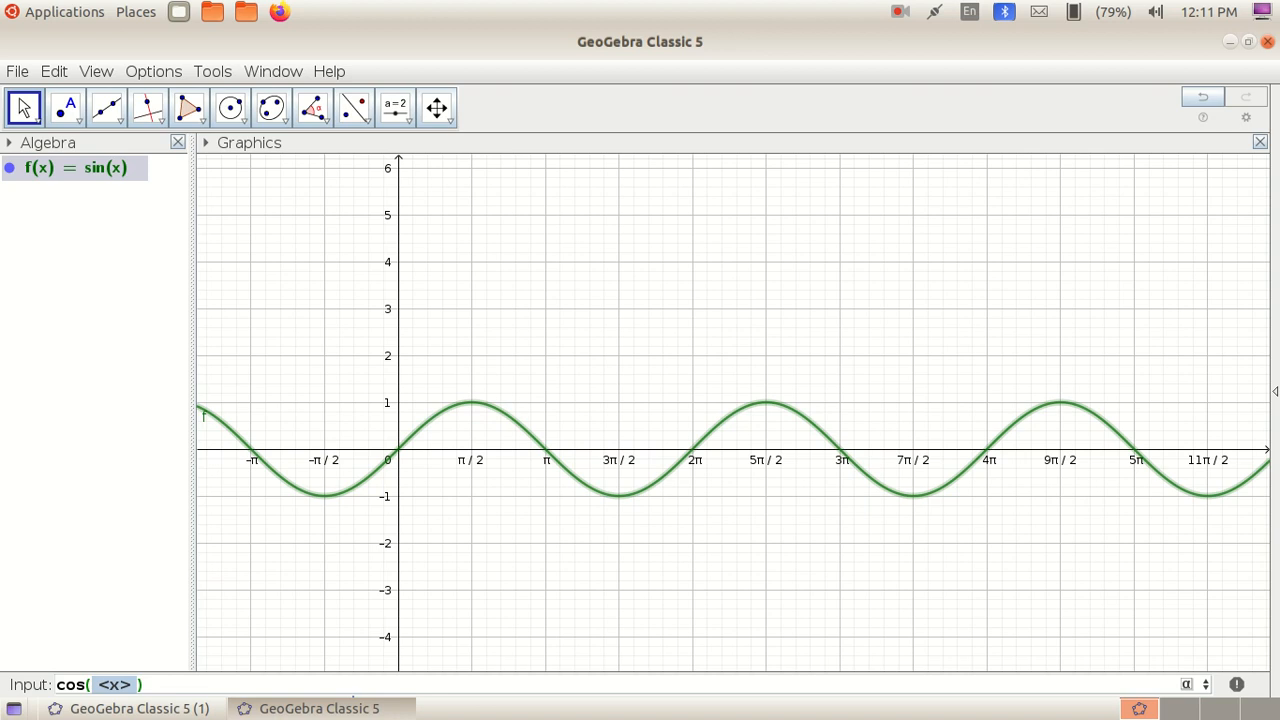
{"action": "type", "text": "x"}
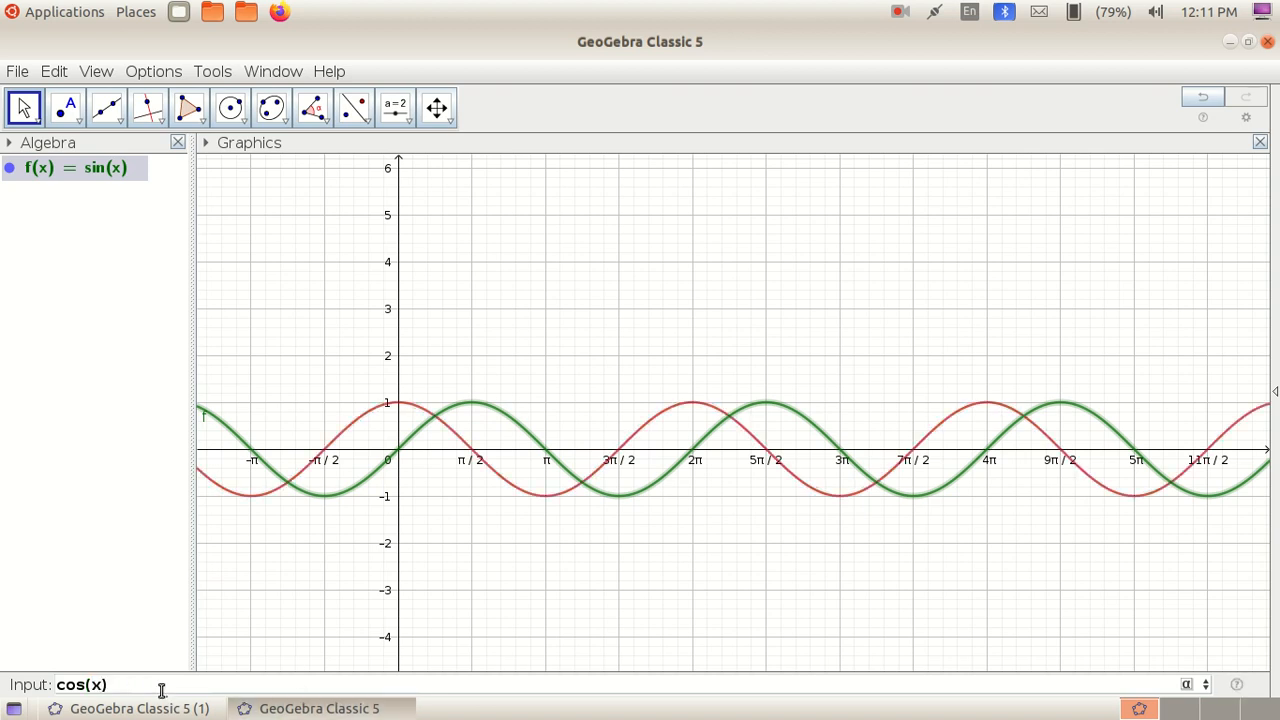
{"action": "key", "text": "Return"}
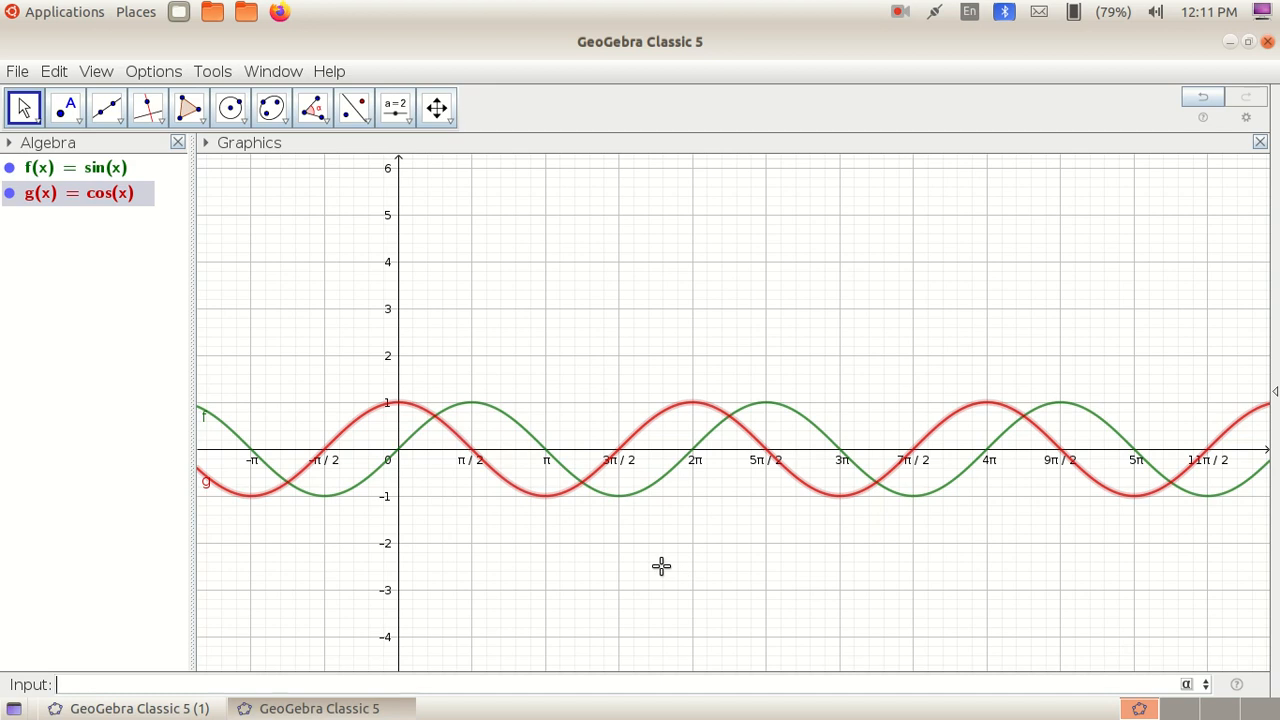
Hide the graphs of cos(x) and sin(x), and show both again.
{"action": "left_click", "coordinate": [10, 194]}
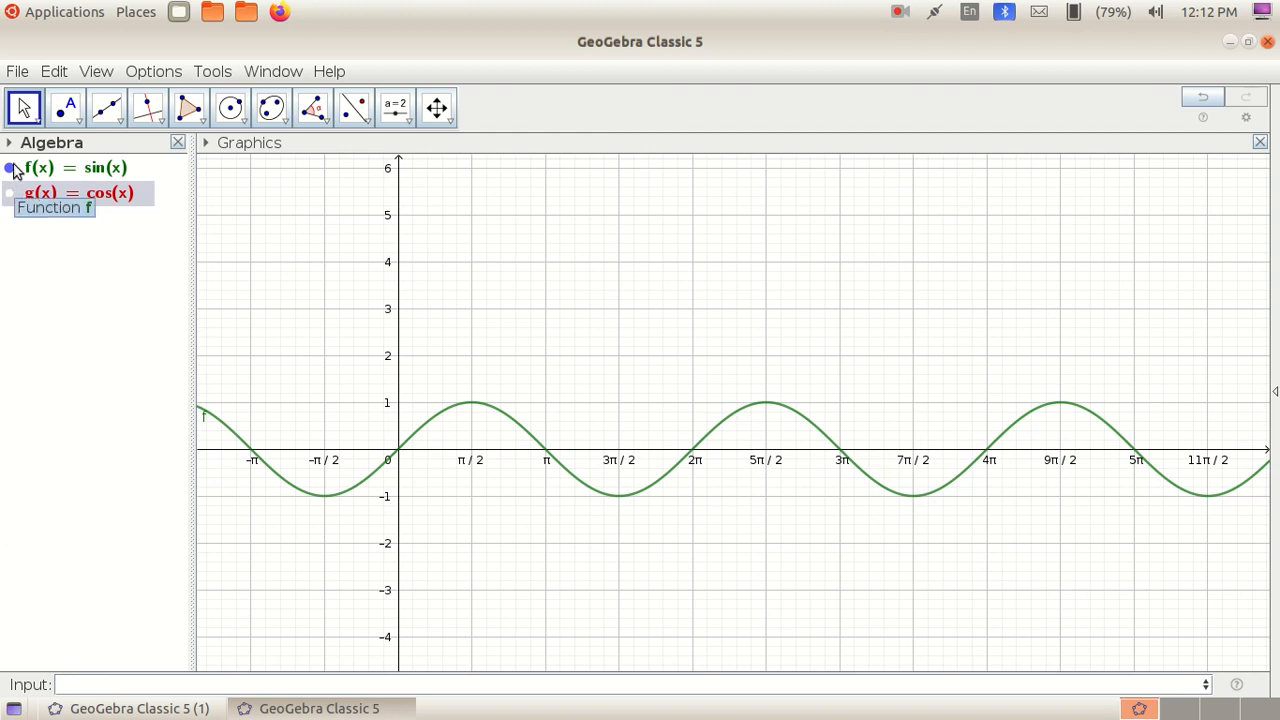
{"action": "left_click", "coordinate": [11, 168]}
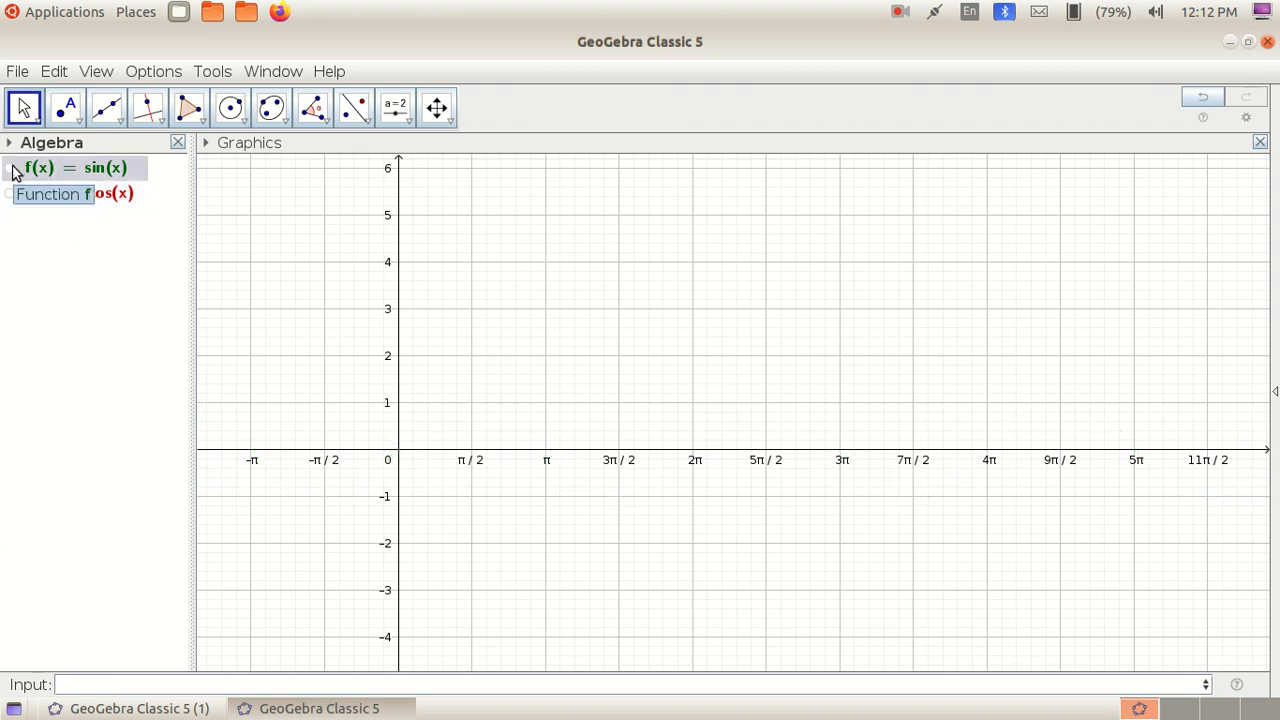
{"action": "left_click", "coordinate": [11, 168]}
{"action": "left_click", "coordinate": [11, 194]}
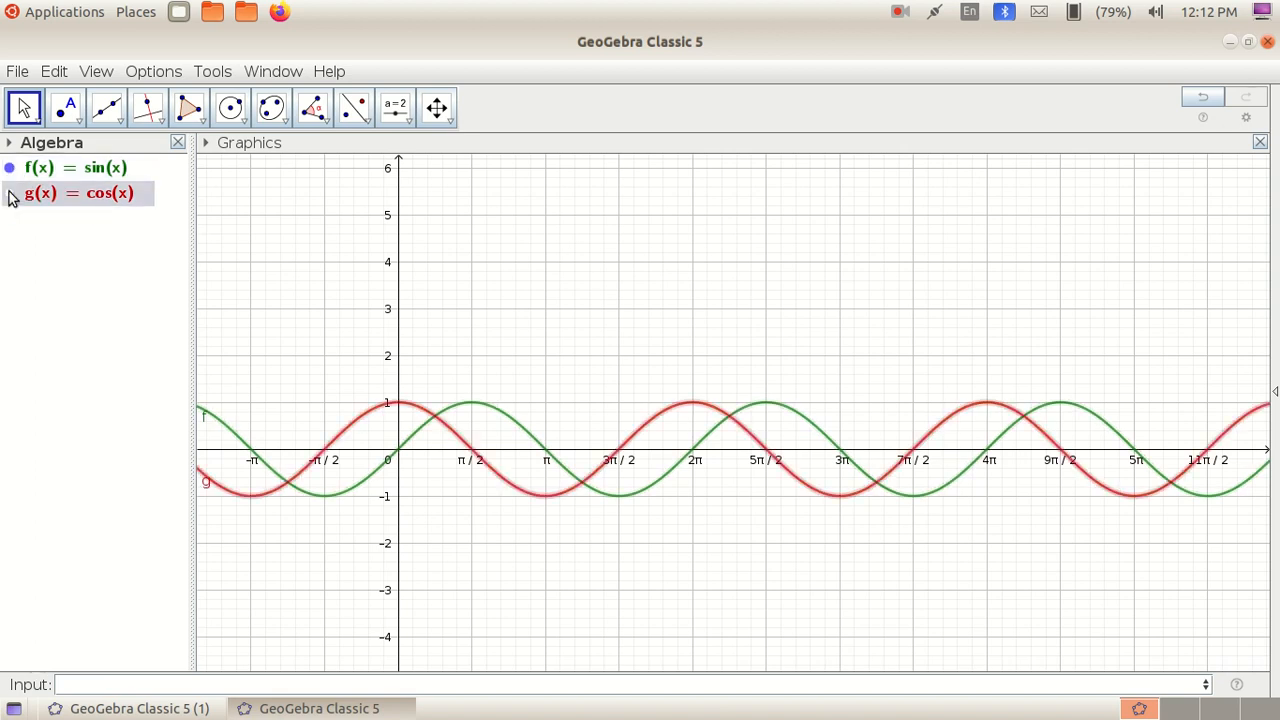
Hide the graph of cos(x) and delete that function.
{"action": "left_click", "coordinate": [11, 194]}
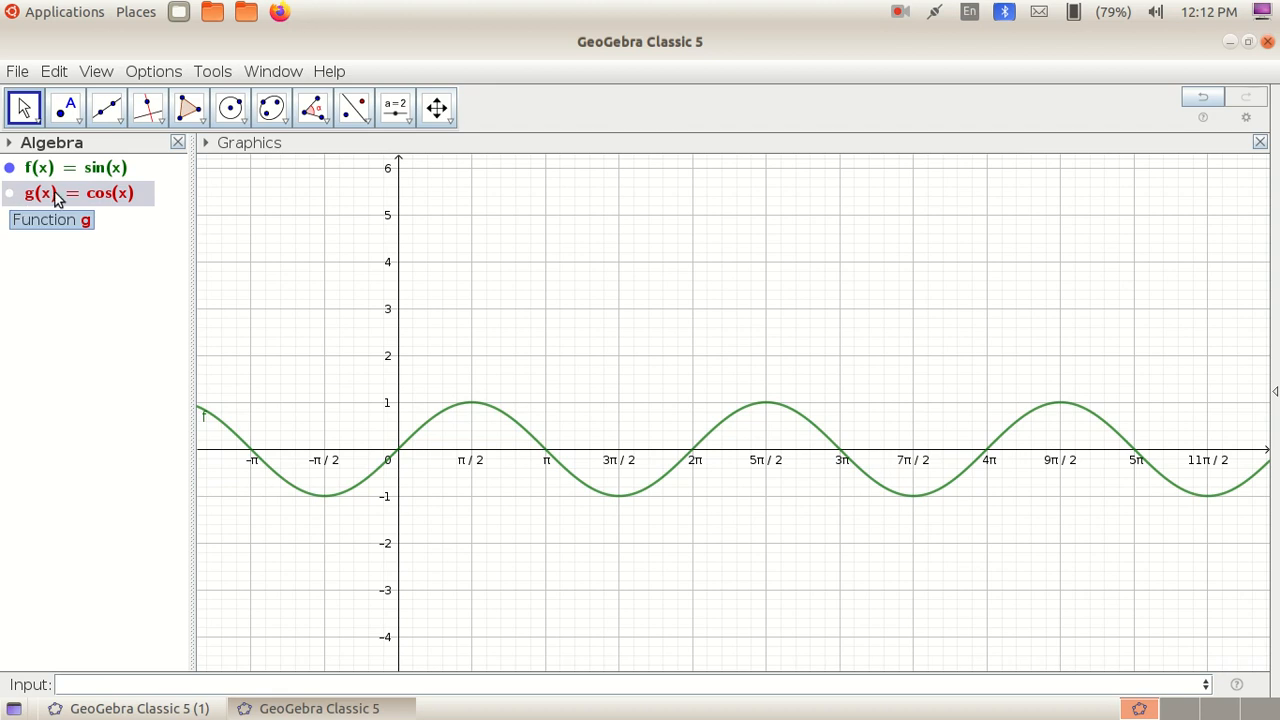
{"action": "right_click", "coordinate": [57, 198]}
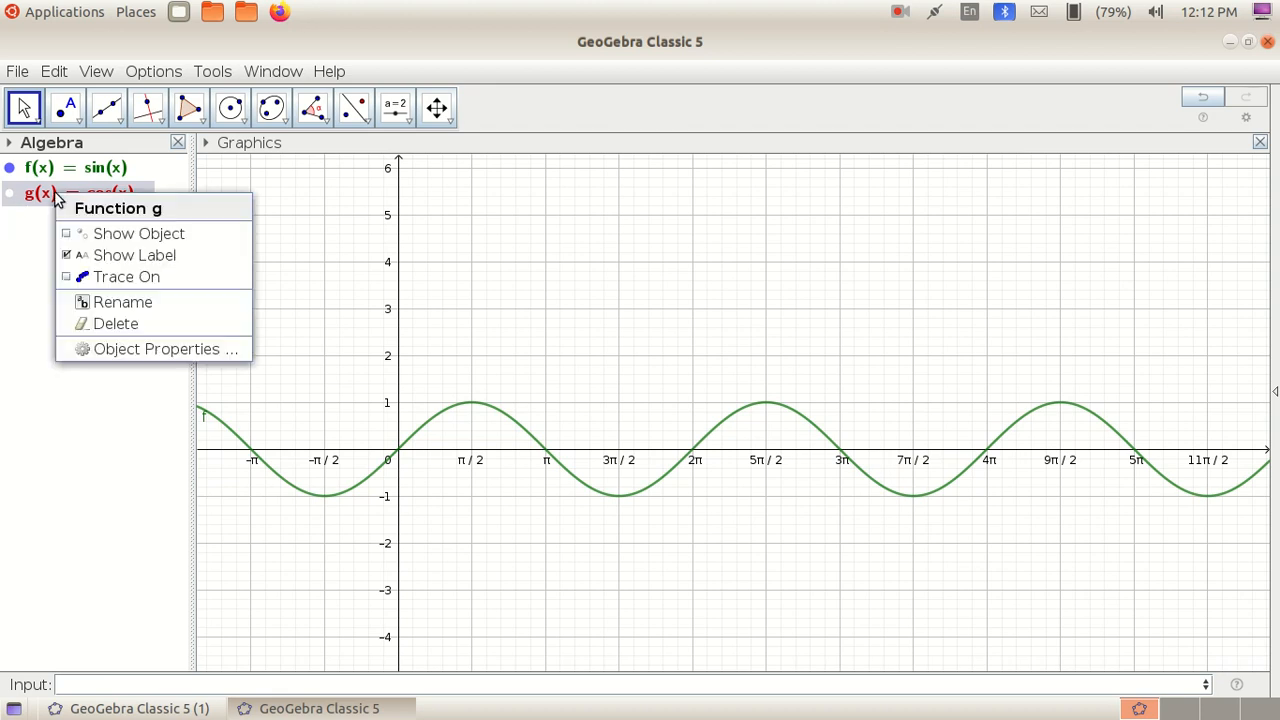
{"action": "left_click", "coordinate": [124, 330]}
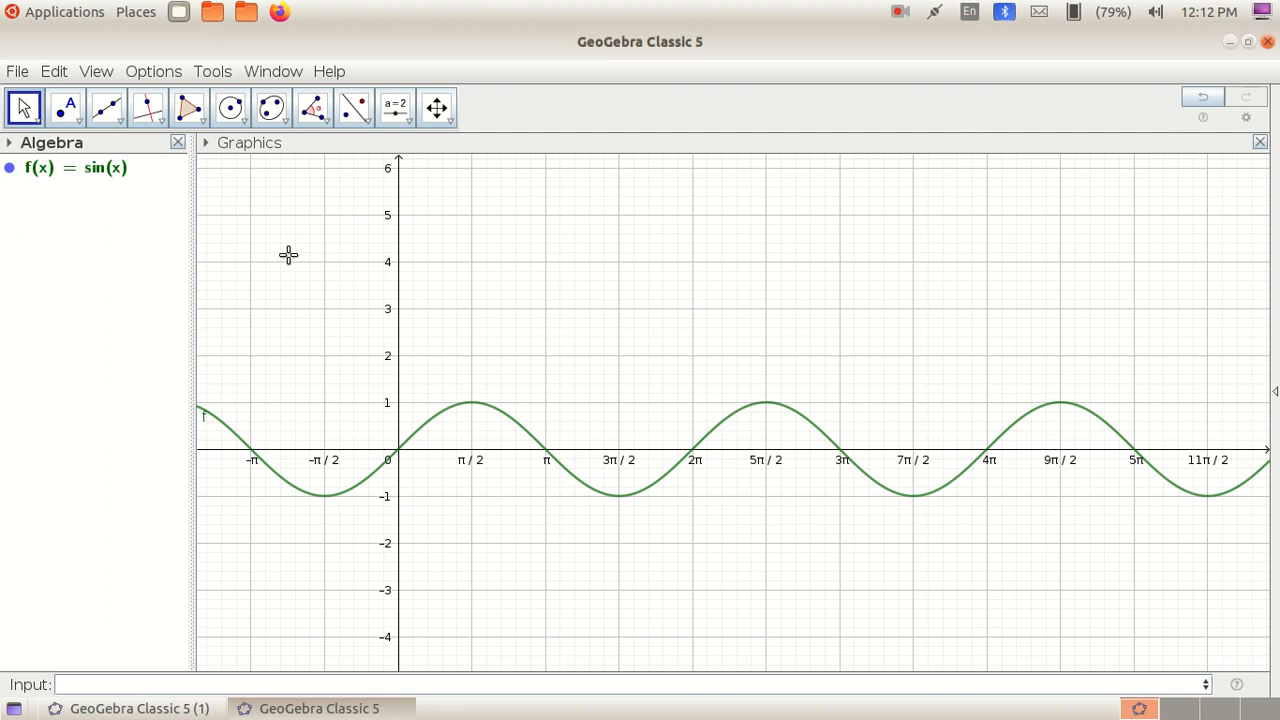
Show the Graphics 2 view and widen it to about half of the window.
{"action": "left_click", "coordinate": [97, 72]}
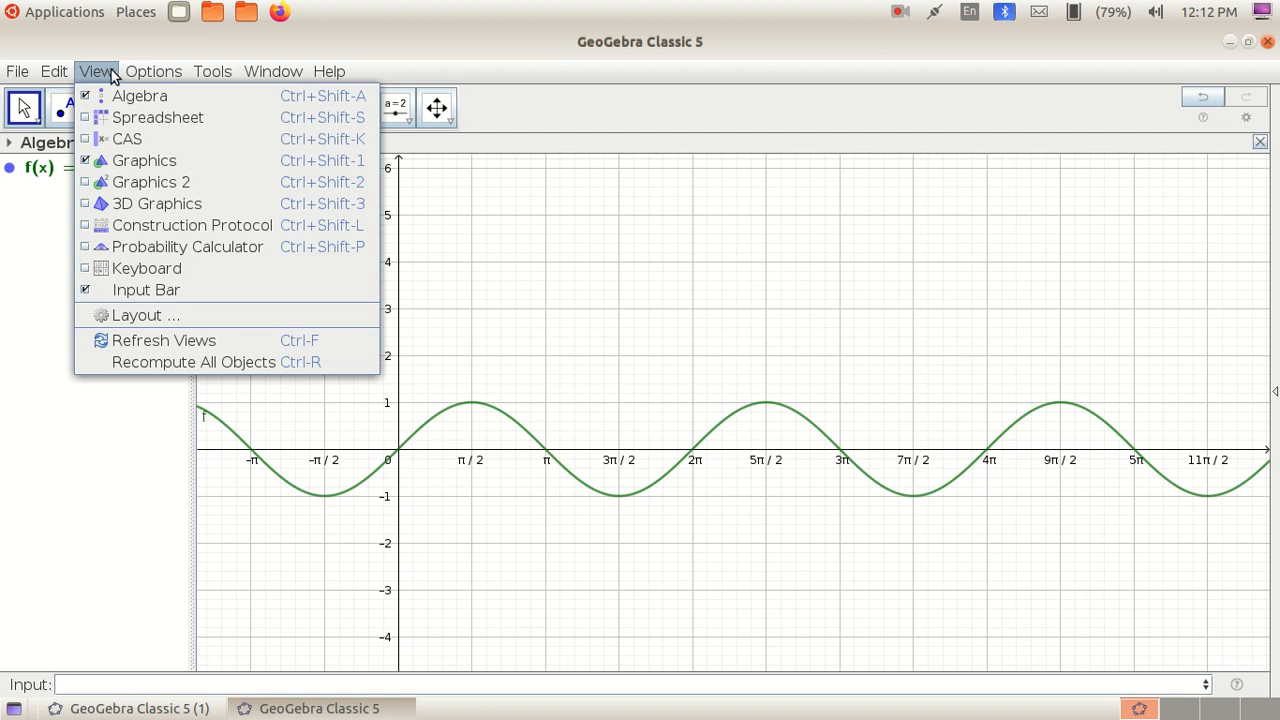
{"action": "left_click", "coordinate": [150, 182]}
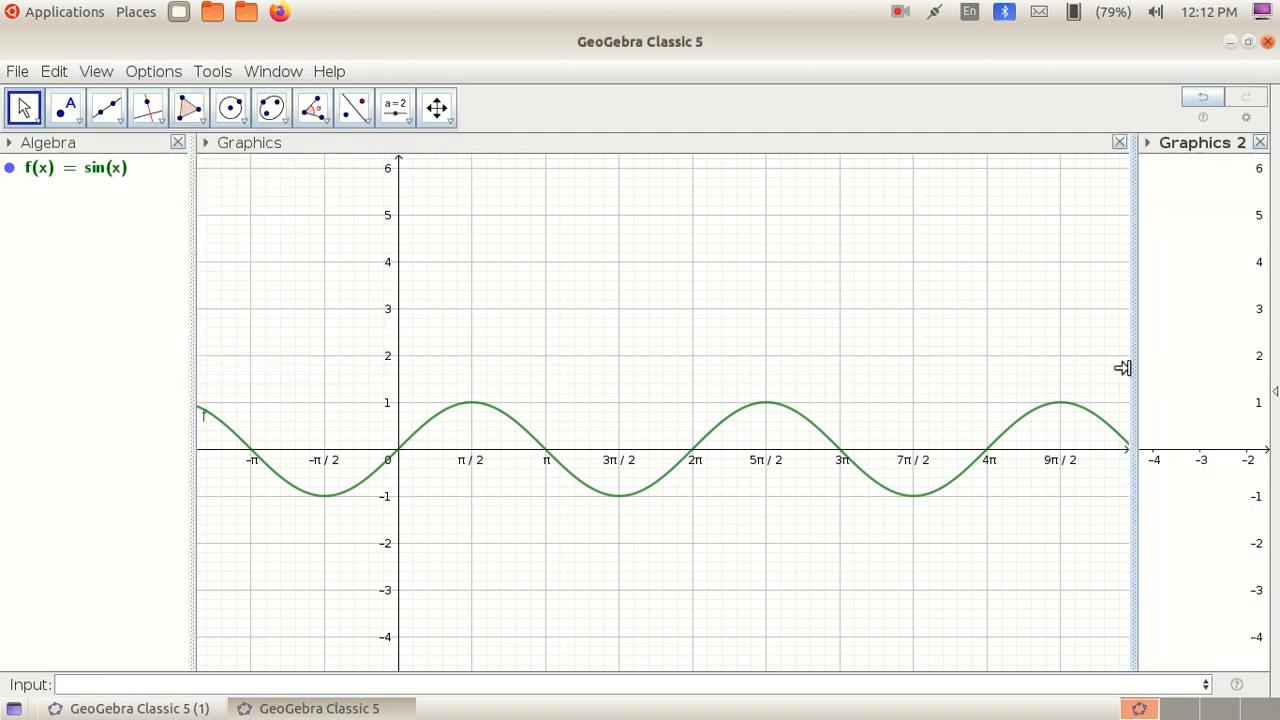
{"action": "left_click_drag", "start_coordinate": [1123, 368], "coordinate": [655, 355]}
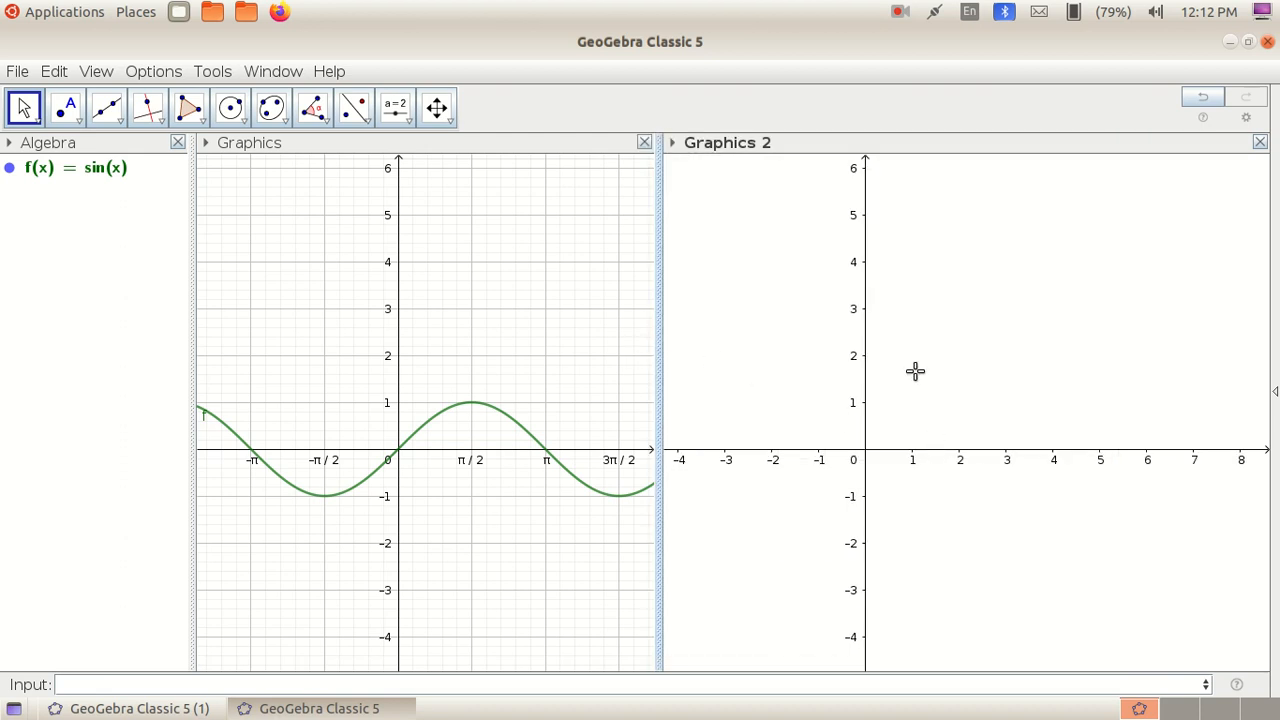
Show the grid in the Graphics 2 view and hide it again.
{"action": "right_click", "coordinate": [937, 340]}
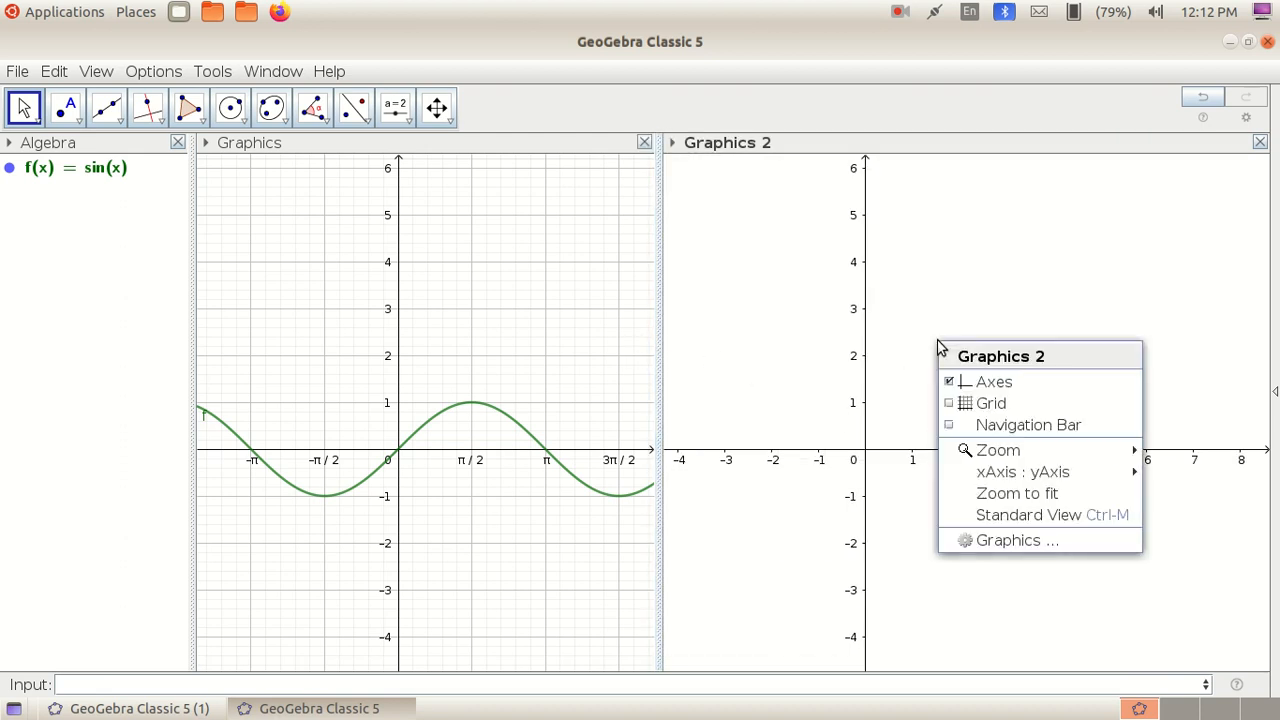
{"action": "left_click", "coordinate": [982, 410]}
{"action": "right_click", "coordinate": [980, 370]}
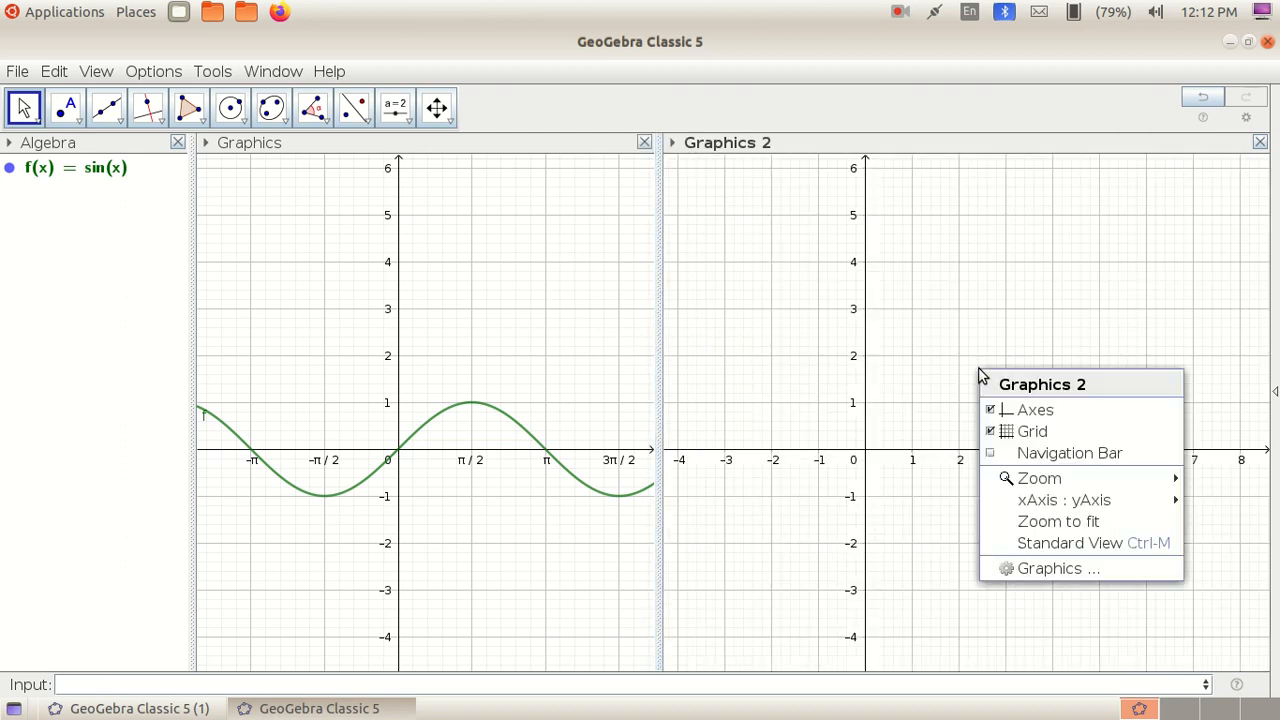
{"action": "left_click", "coordinate": [1038, 436]}
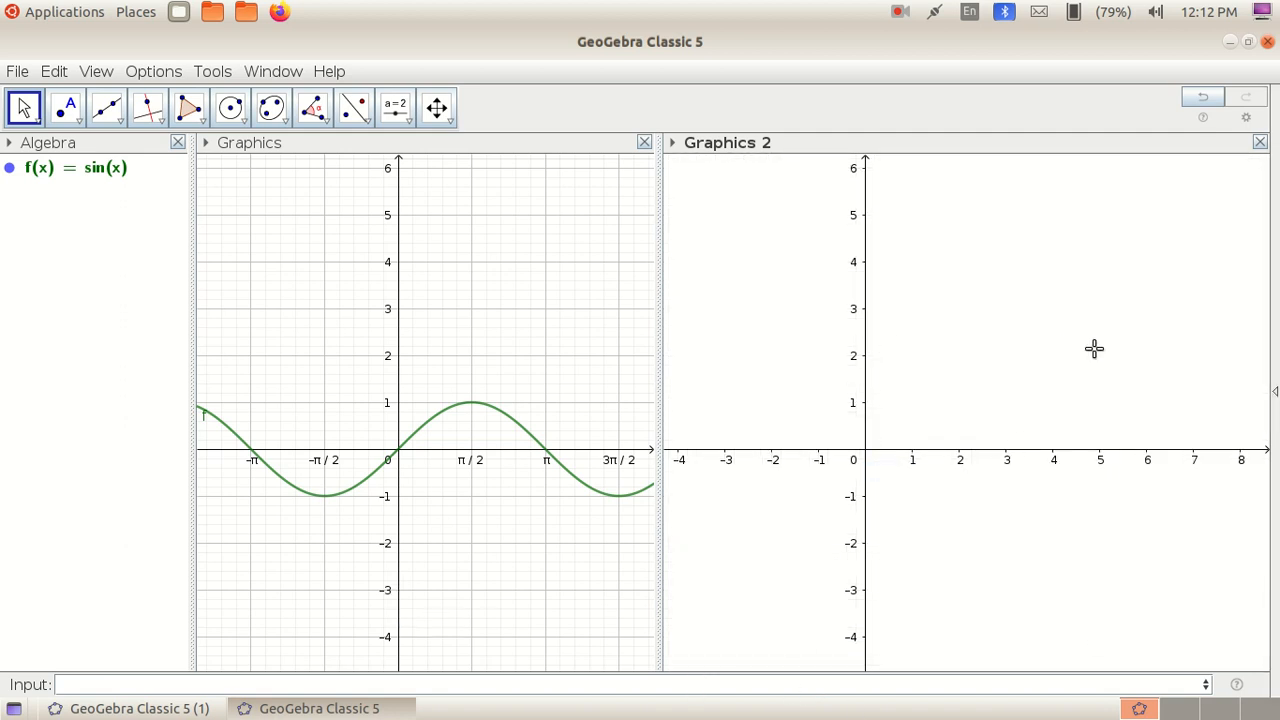
Plot the function cos(x) in the Graphics 2 view.
{"action": "left_click", "coordinate": [87, 684]}
{"action": "type", "text": "cos(x)"}
{"action": "key", "text": "Return"}
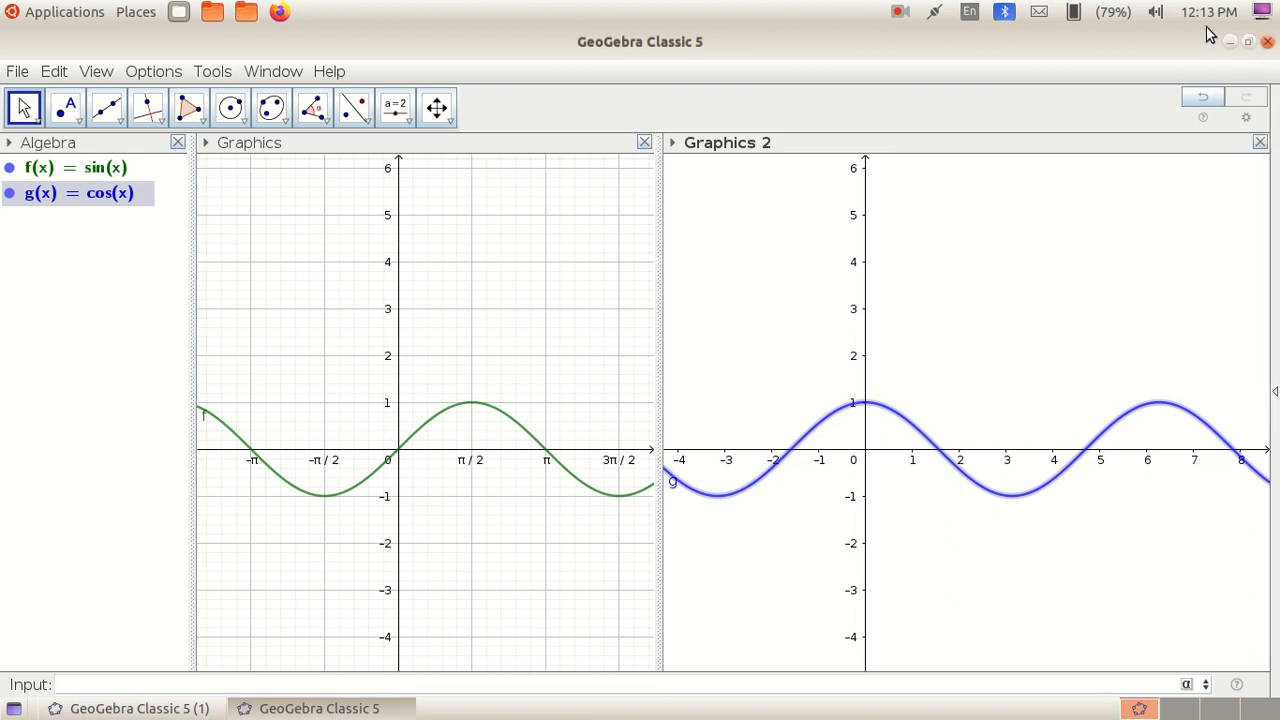
{"action": "left_click", "coordinate": [900, 9]}
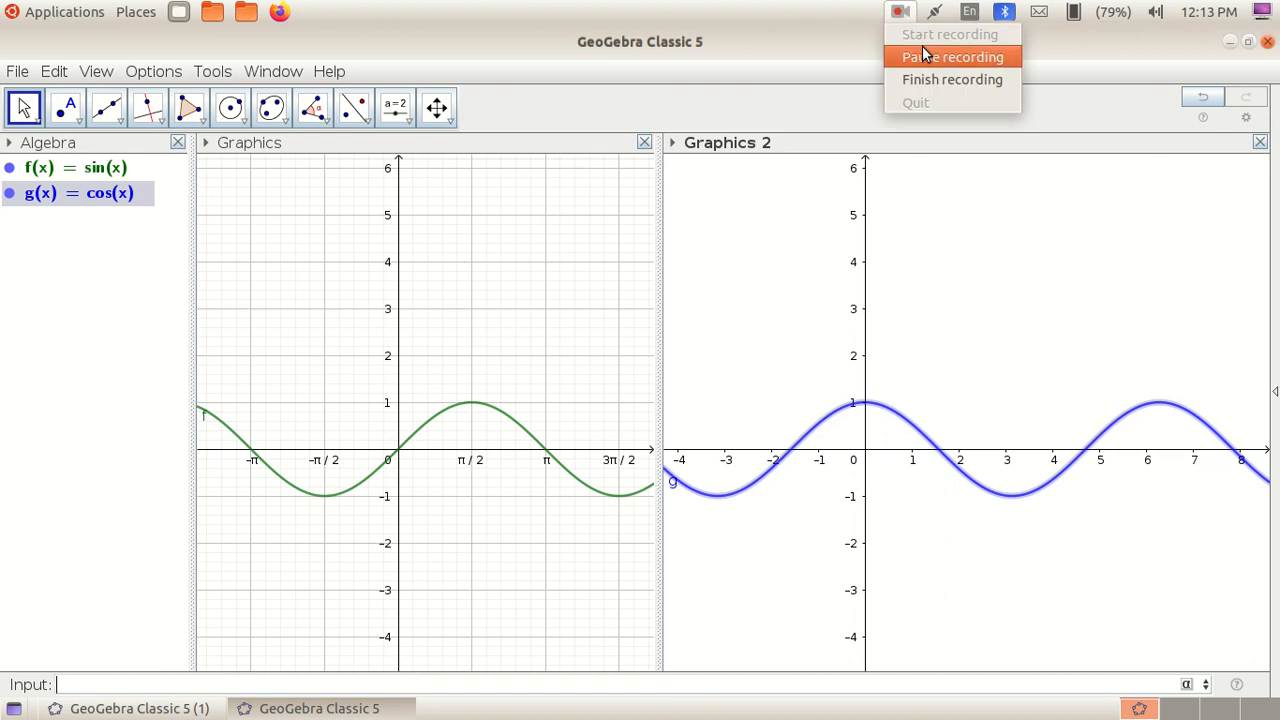